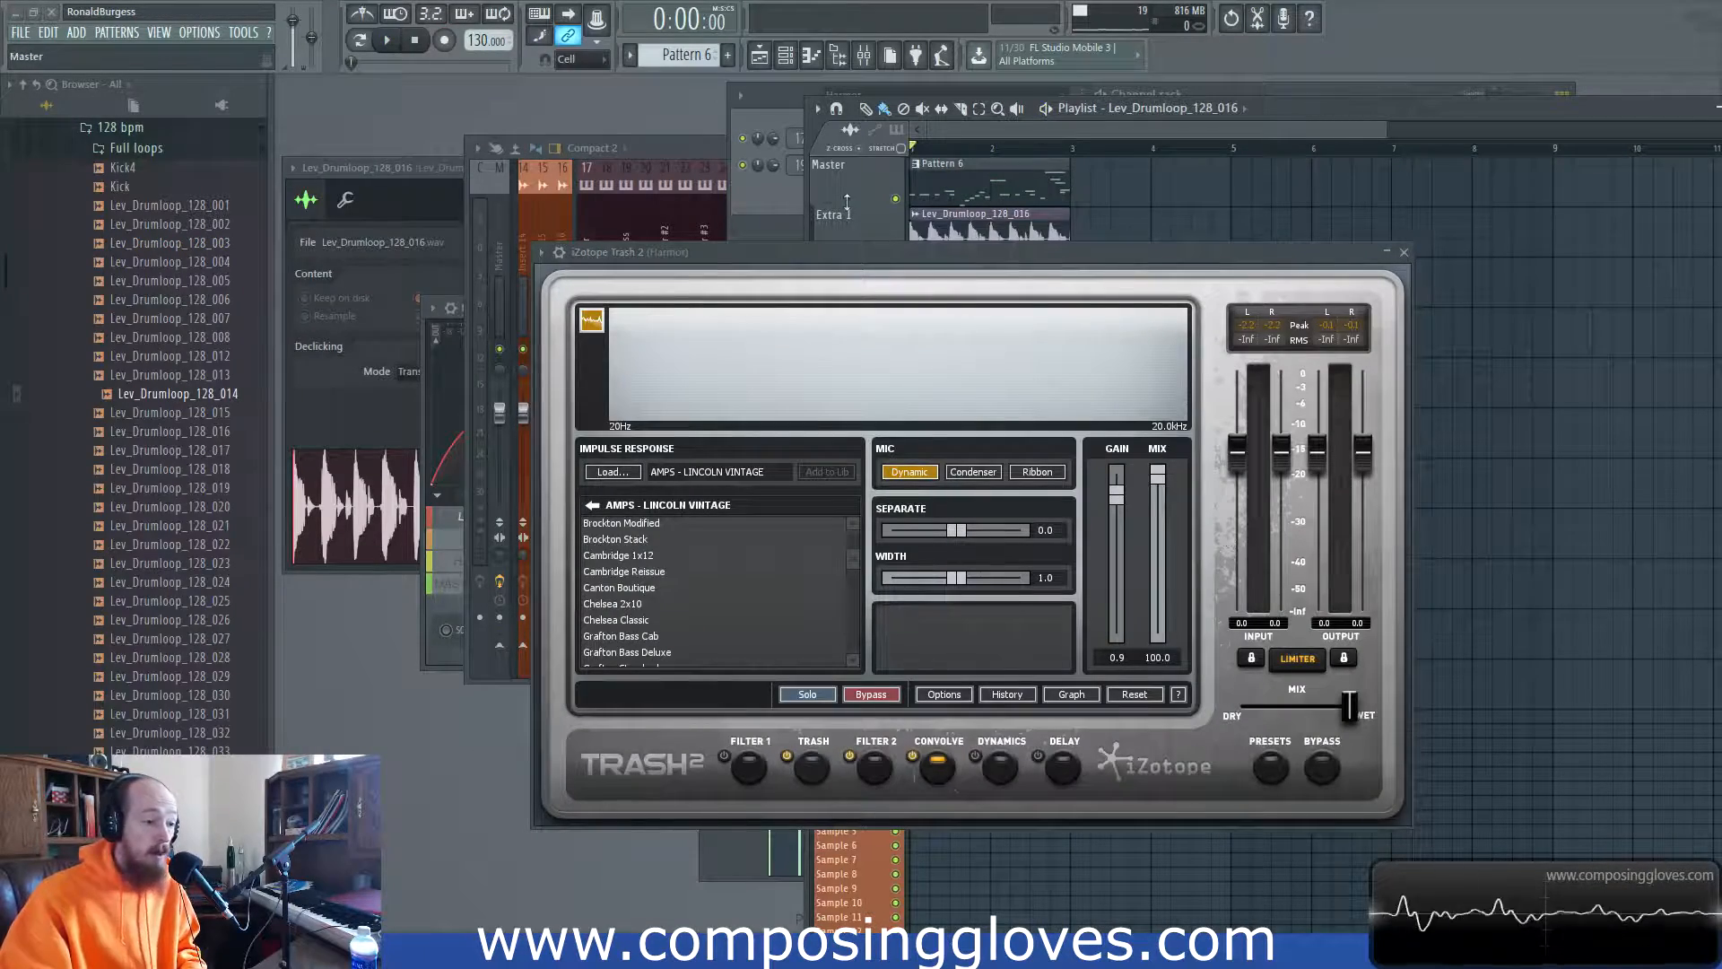
# Step: Look over the settings of the Trash and Filter 2 modules, and return to the Convolve module
pyautogui.moveTo(876, 257); pyautogui.dragTo(917, 322)
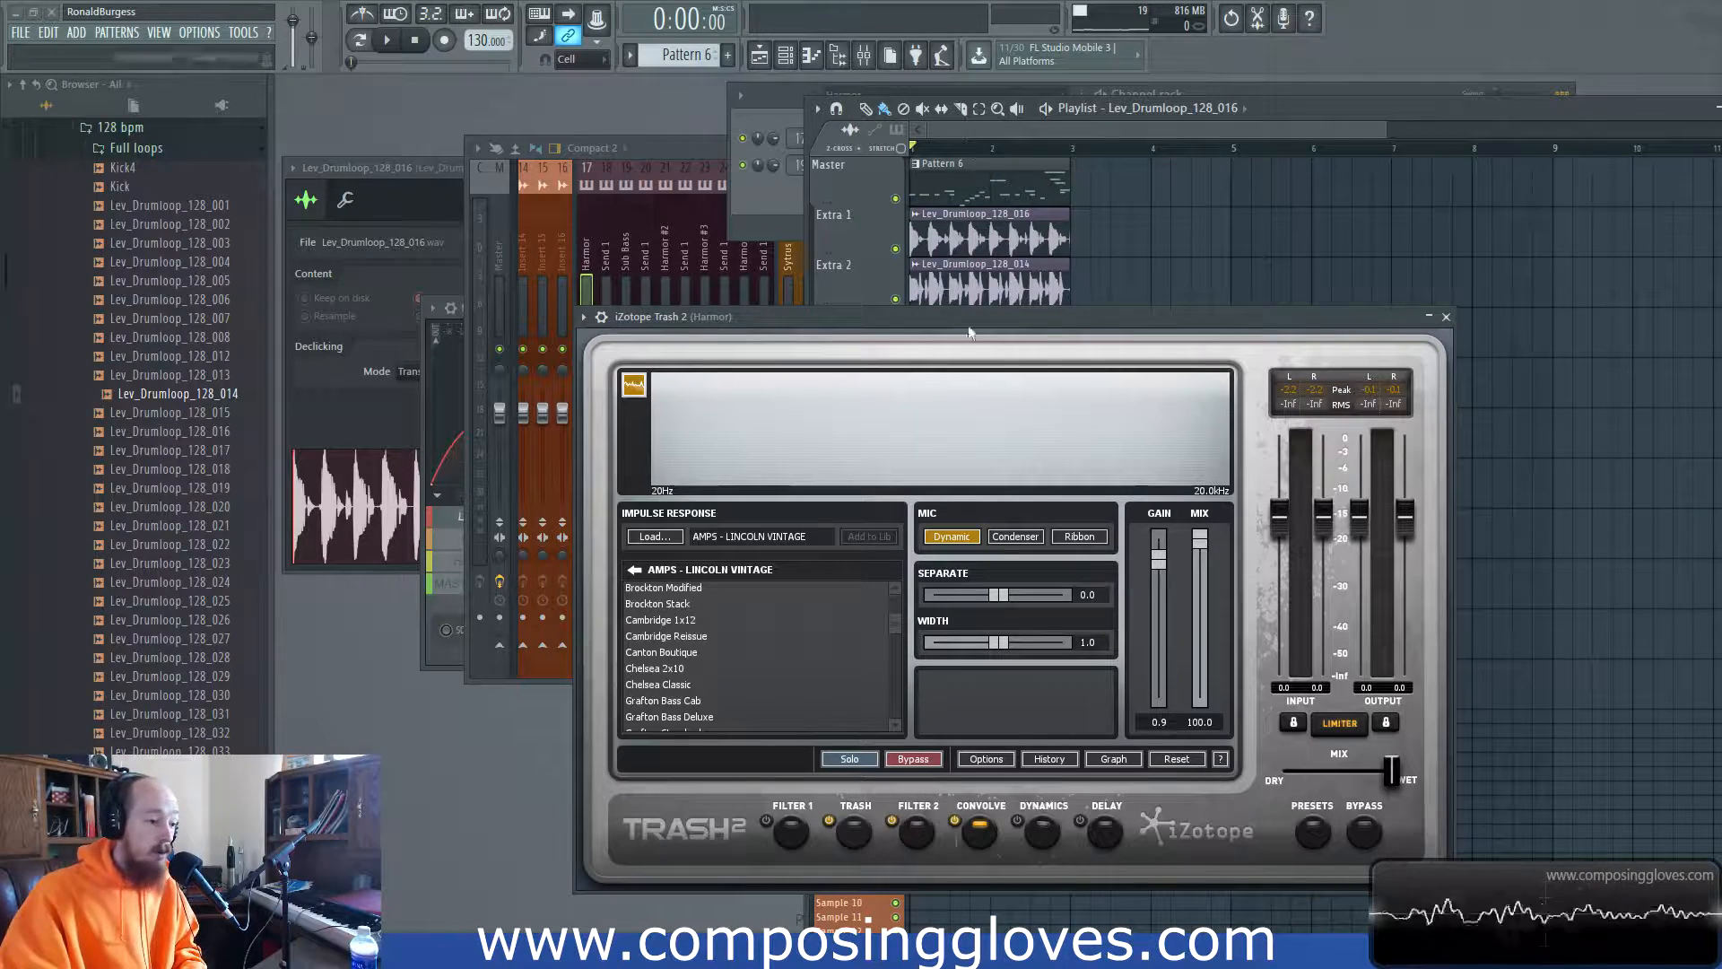
pyautogui.moveTo(978, 319); pyautogui.dragTo(989, 276)
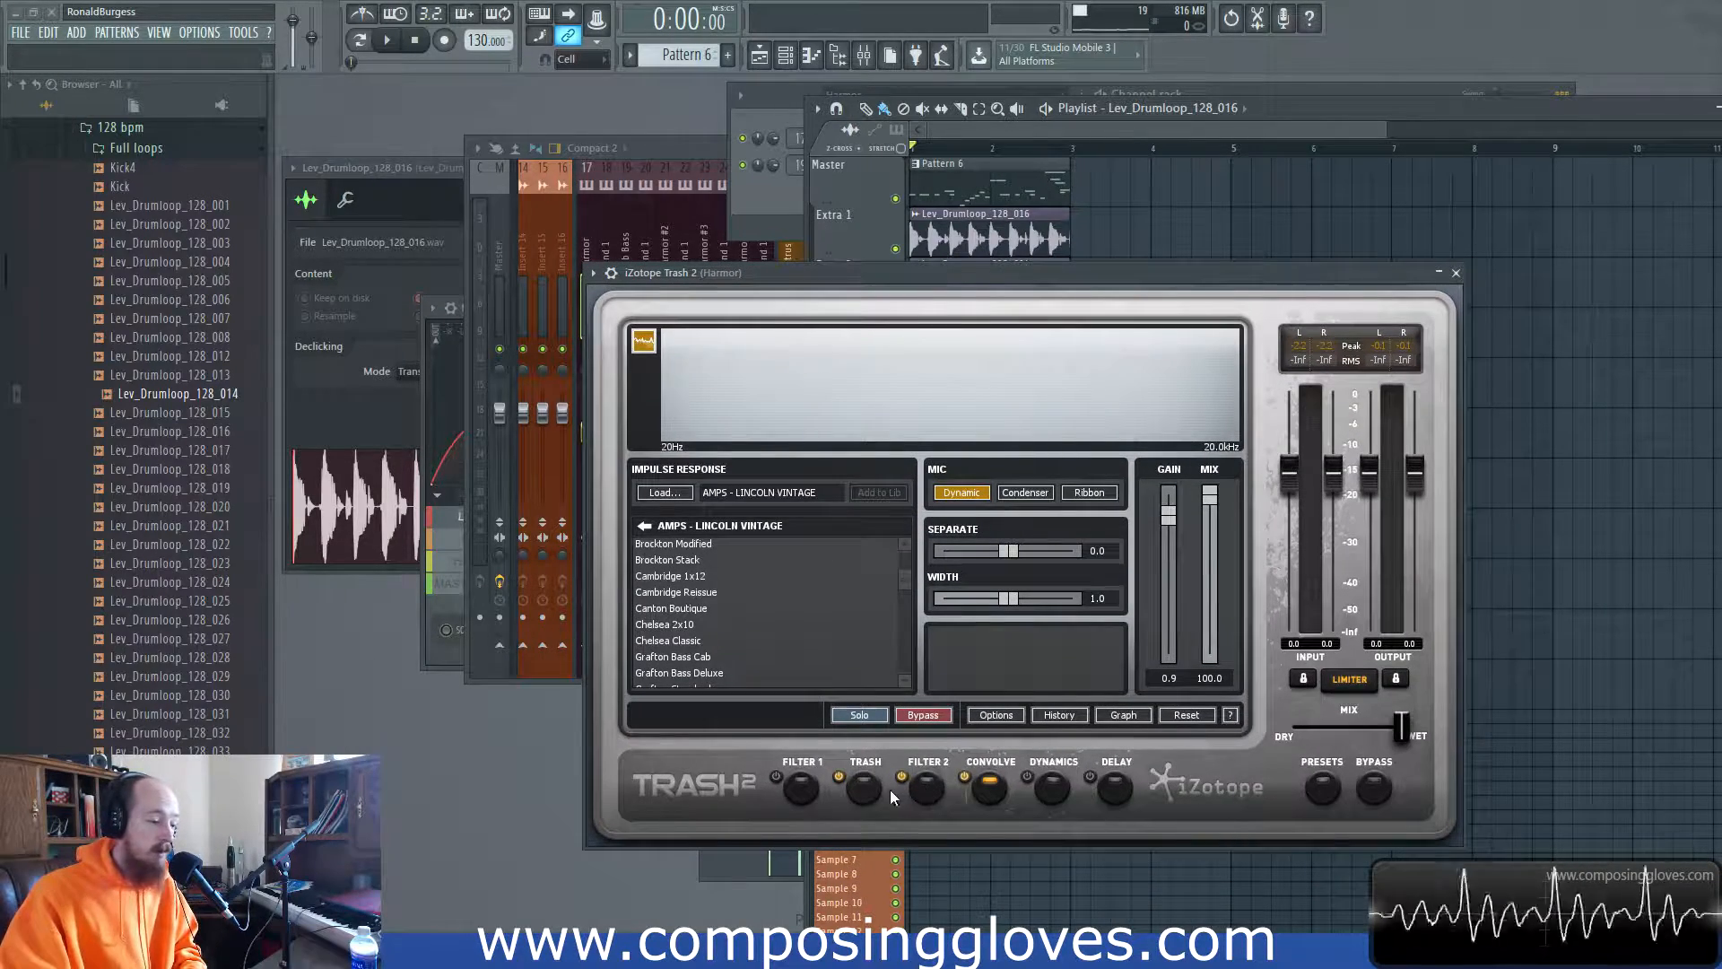
pyautogui.click(863, 791)
pyautogui.click(933, 784)
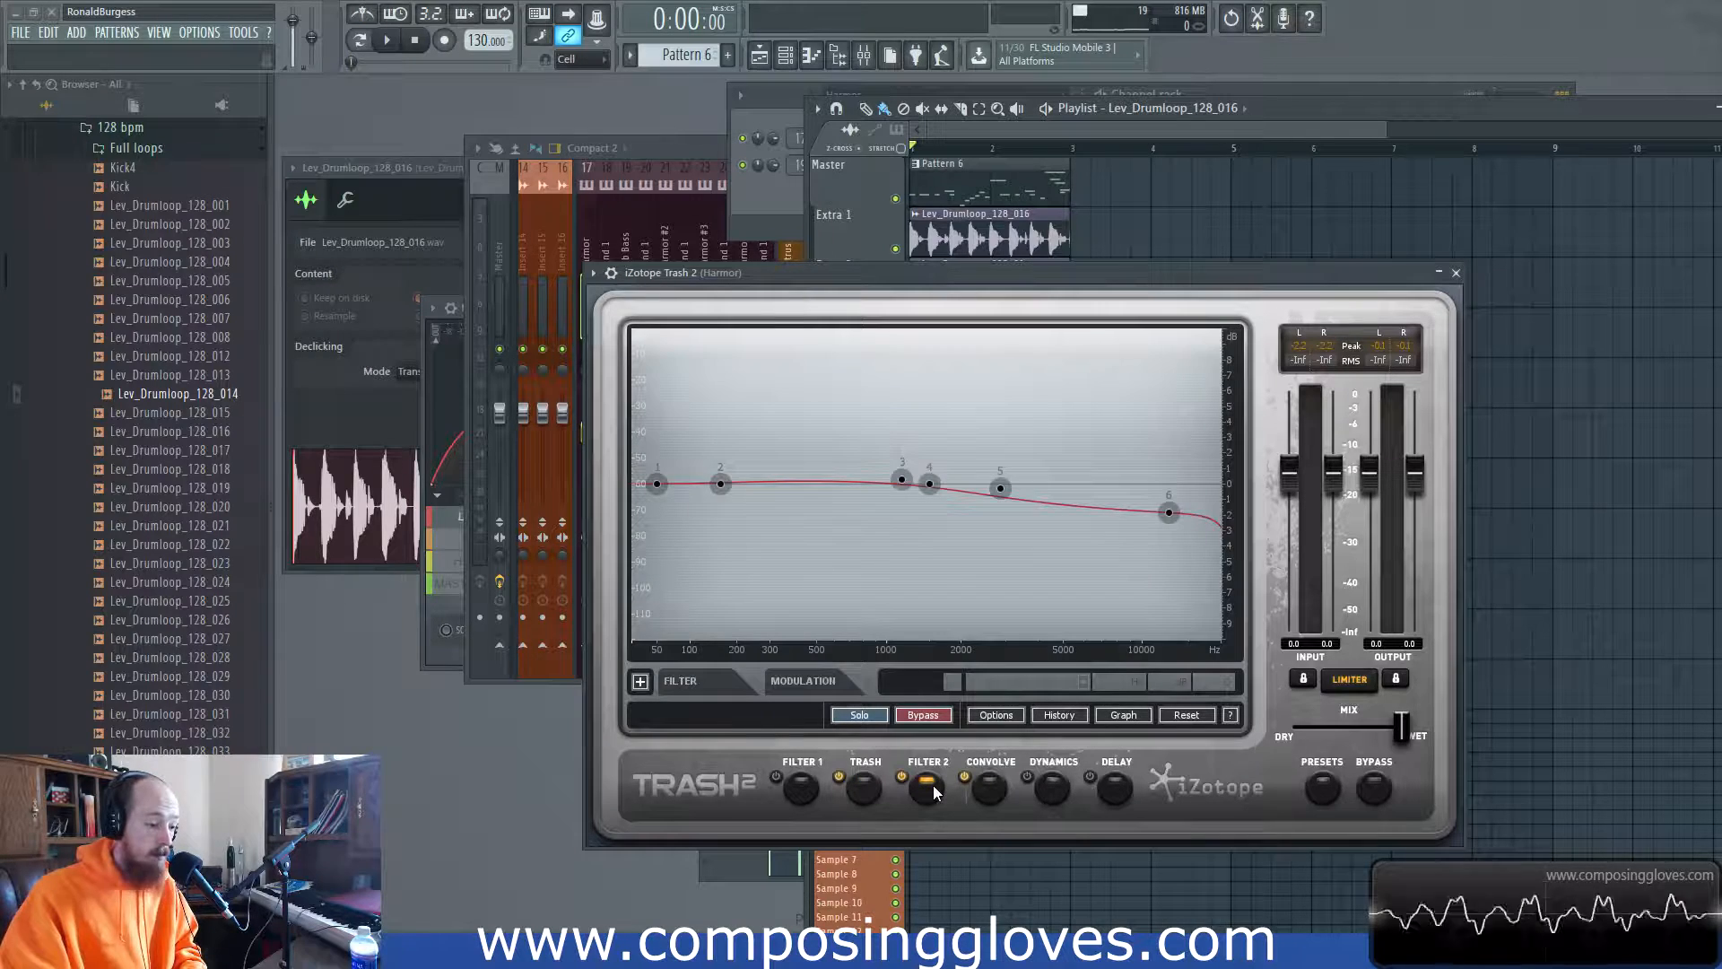
pyautogui.click(999, 789)
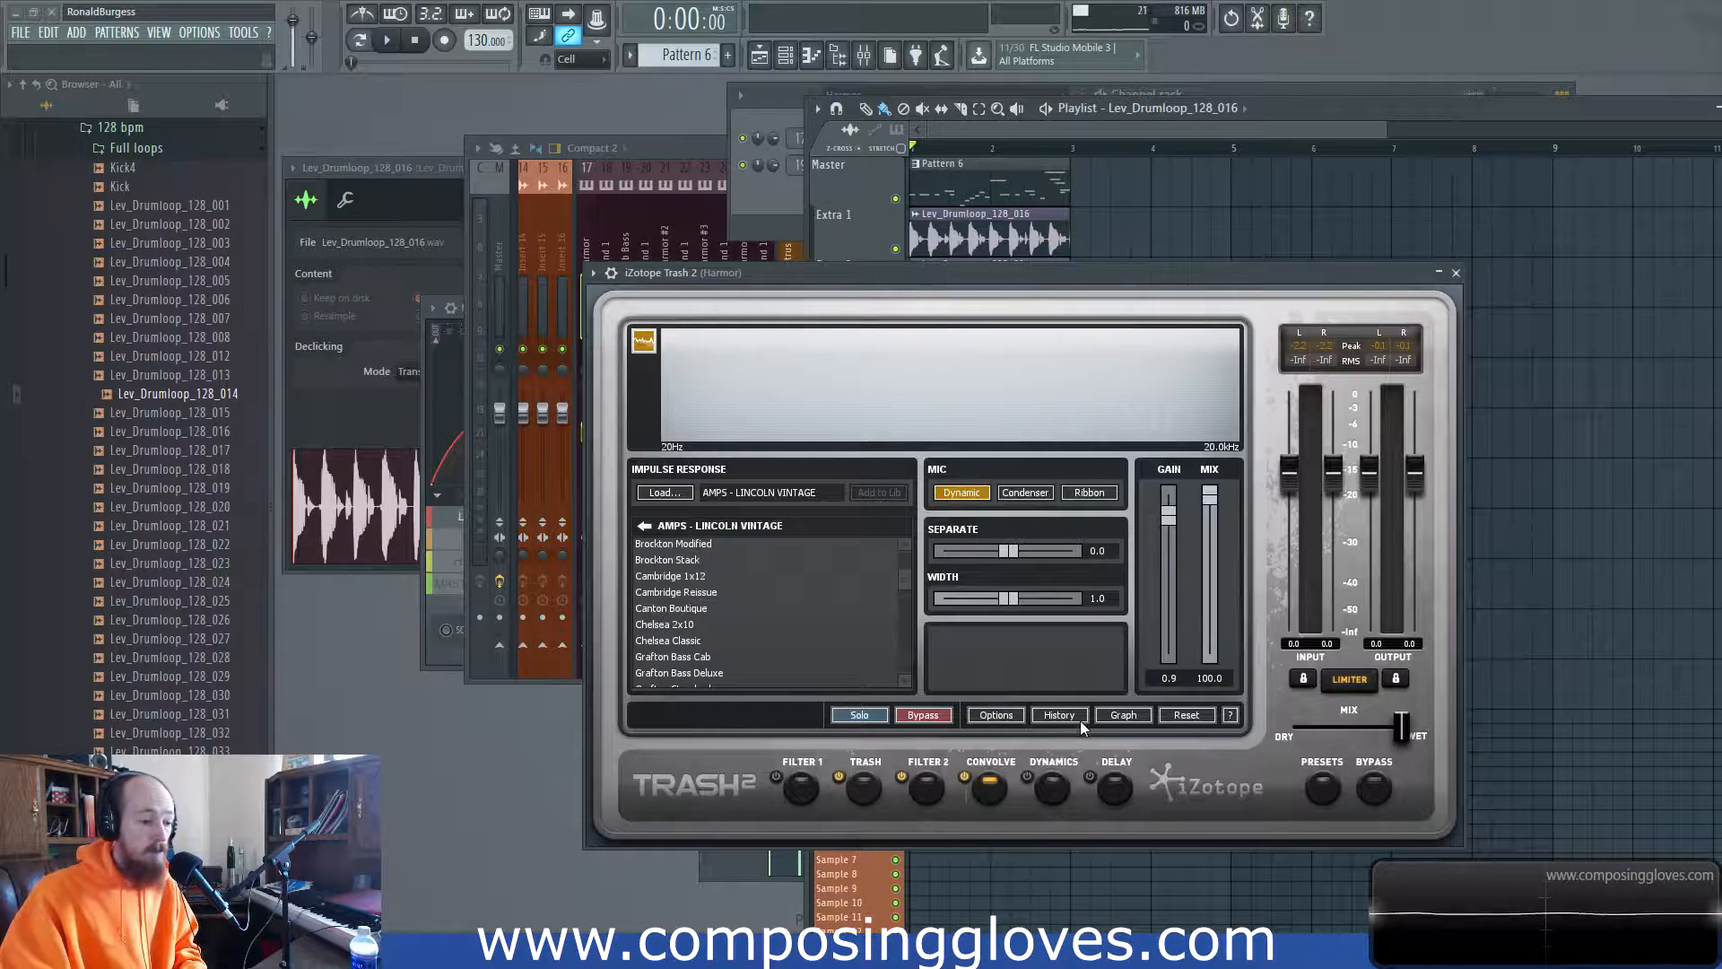
# Step: Inspect the module order in the signal flow graph, and close the graph
pyautogui.click(1123, 714)
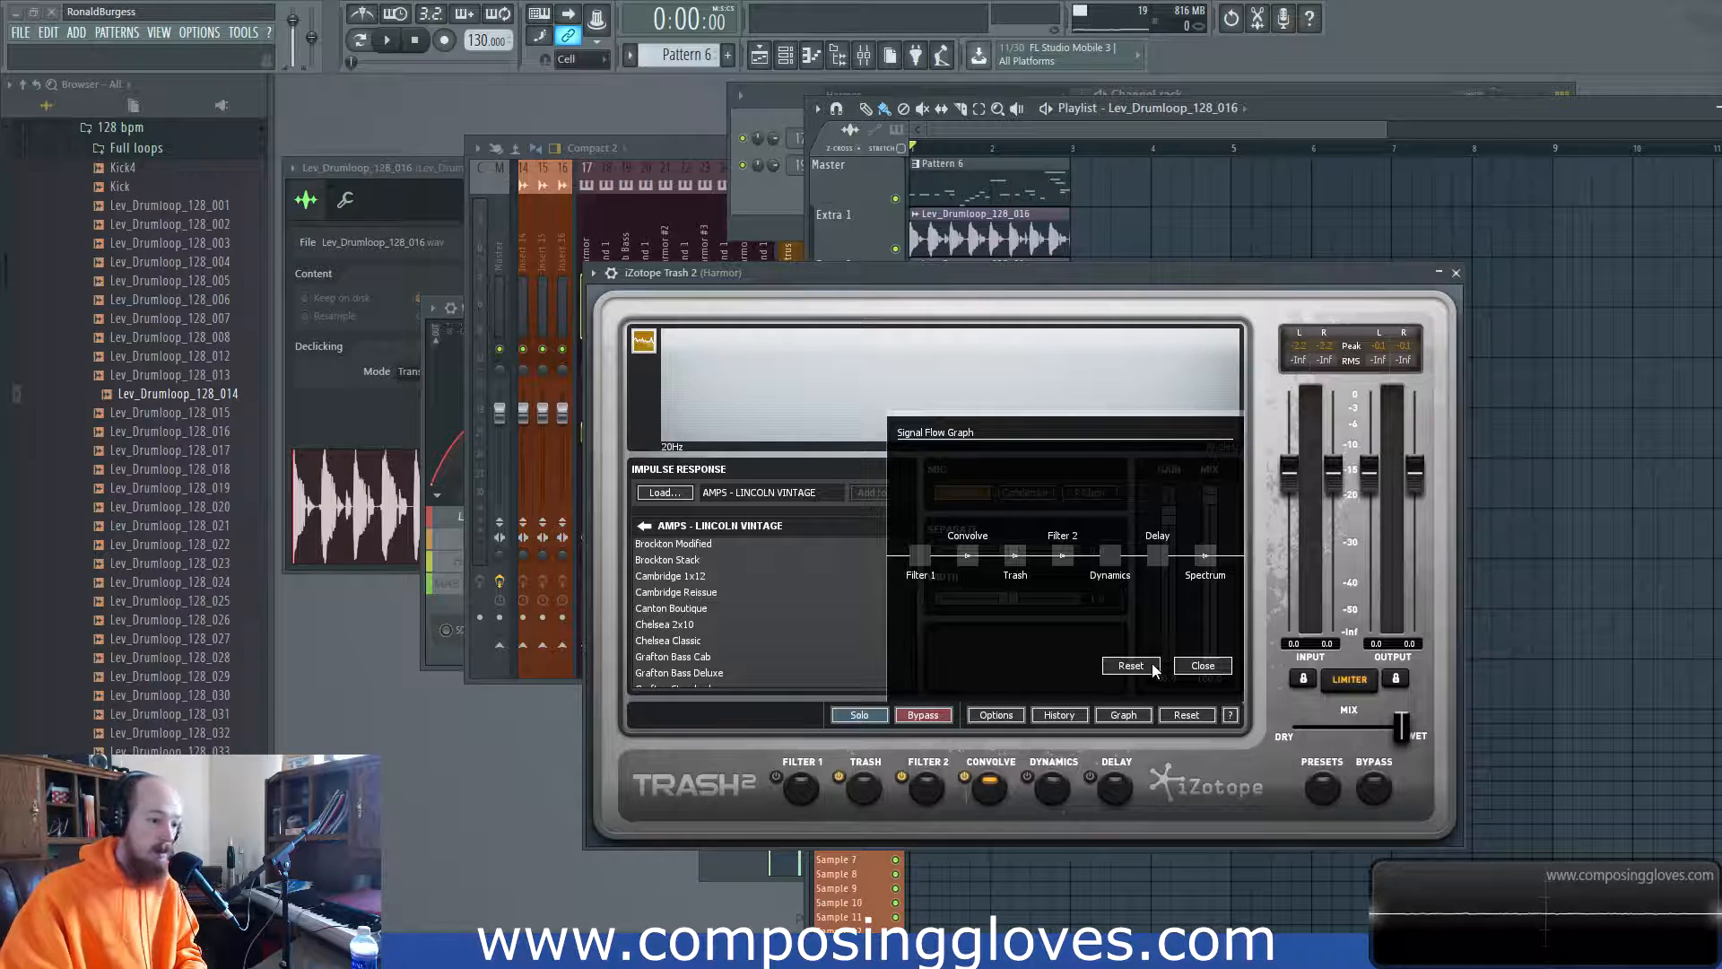
pyautogui.click(1191, 664)
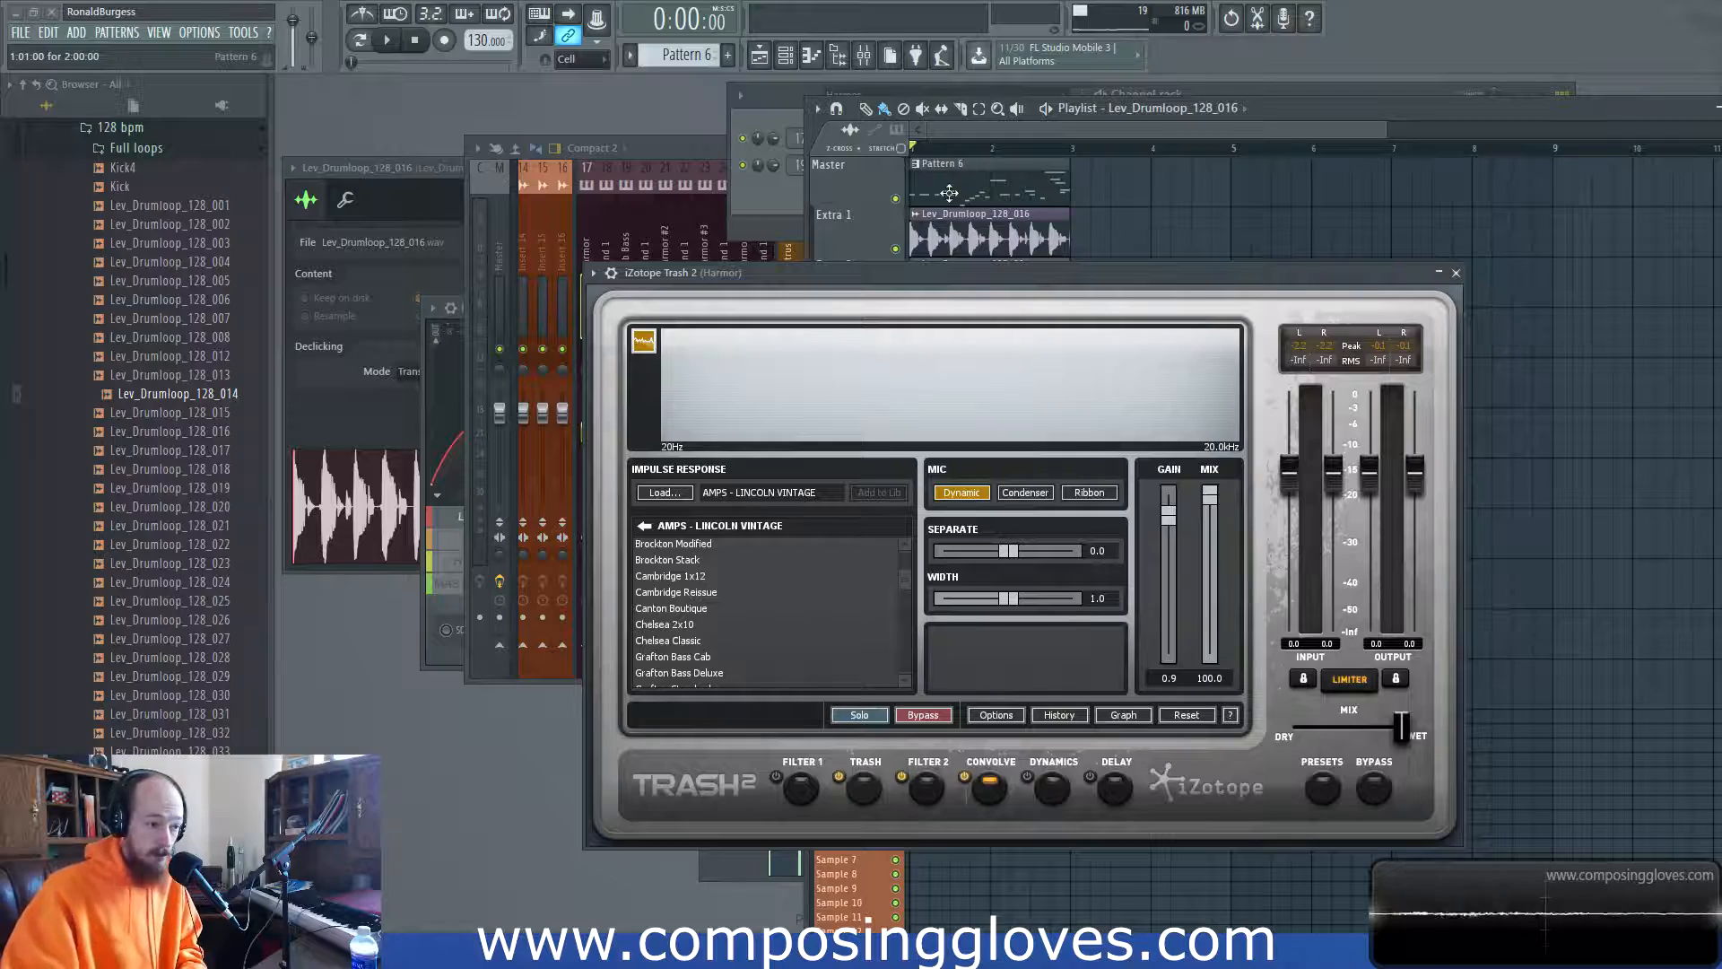
# Step: Play the loop to hear the Lincoln Vintage impulse response, and stop playback
pyautogui.press('space')
pyautogui.moveTo(982, 278); pyautogui.dragTo(976, 337)
pyautogui.press('space')
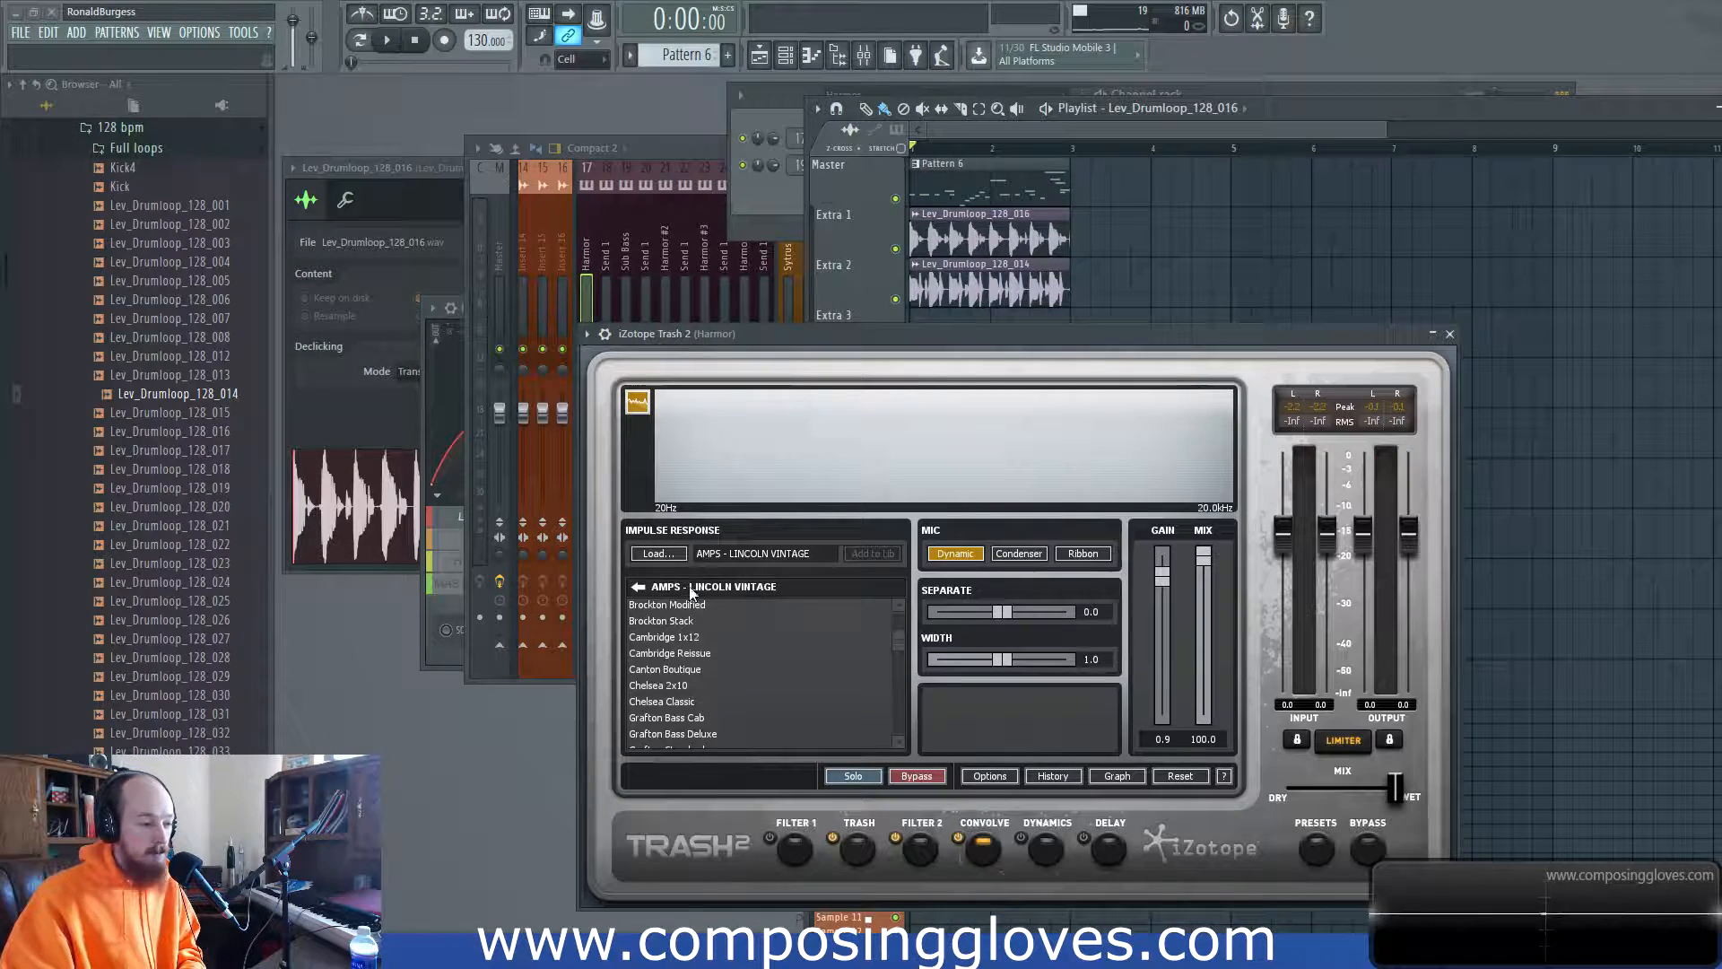
# Step: Audition the Boxboro Combo, Brighton 4x10, Brockton Stack and Mansfield Deluxe amp impulses during playback, and settle on Lincoln Standard
pyautogui.moveTo(900, 643); pyautogui.dragTo(899, 633)
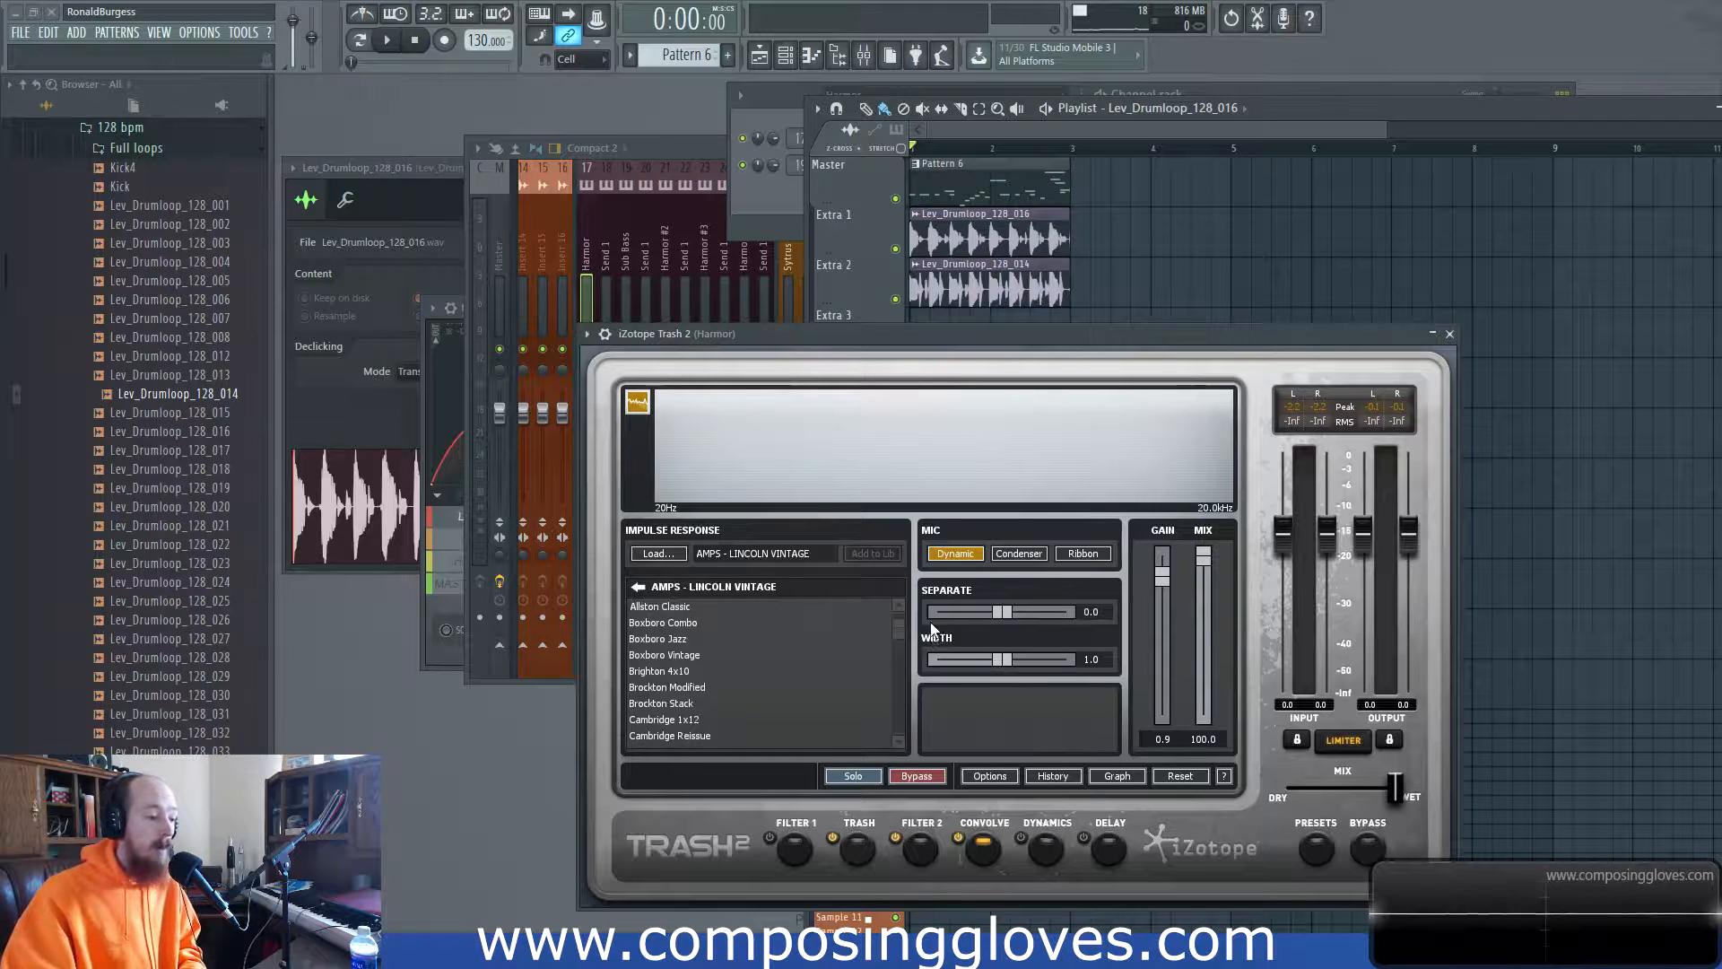
pyautogui.press('space')
pyautogui.click(681, 625)
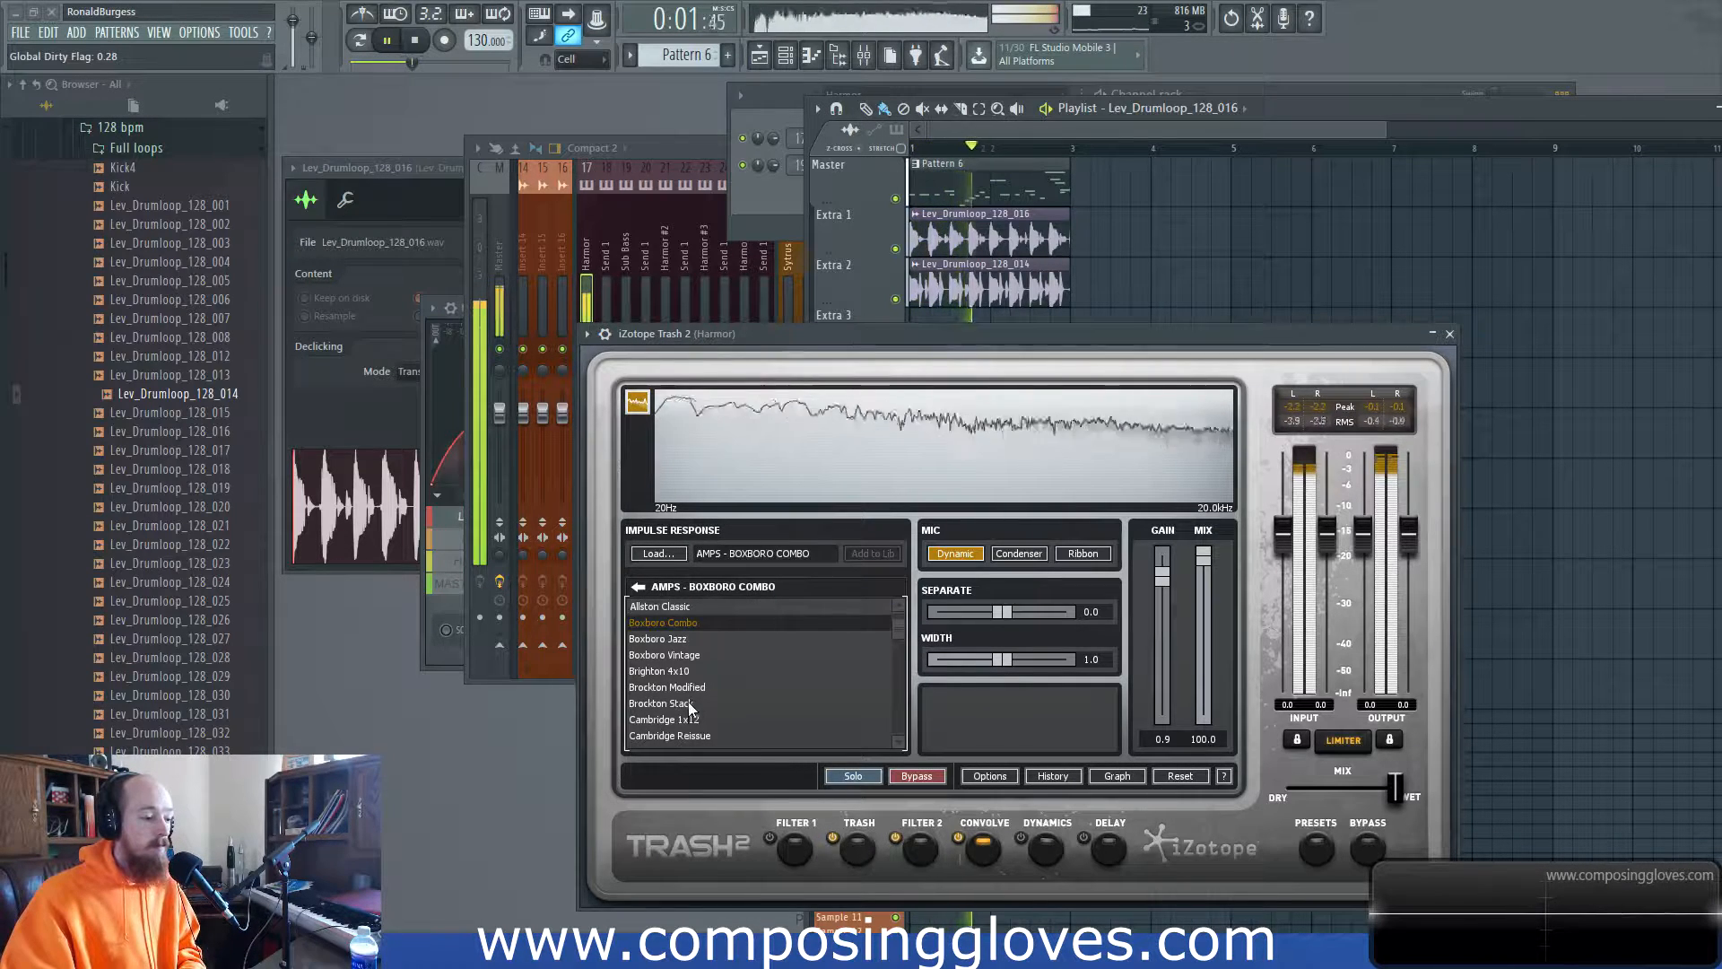
pyautogui.click(678, 672)
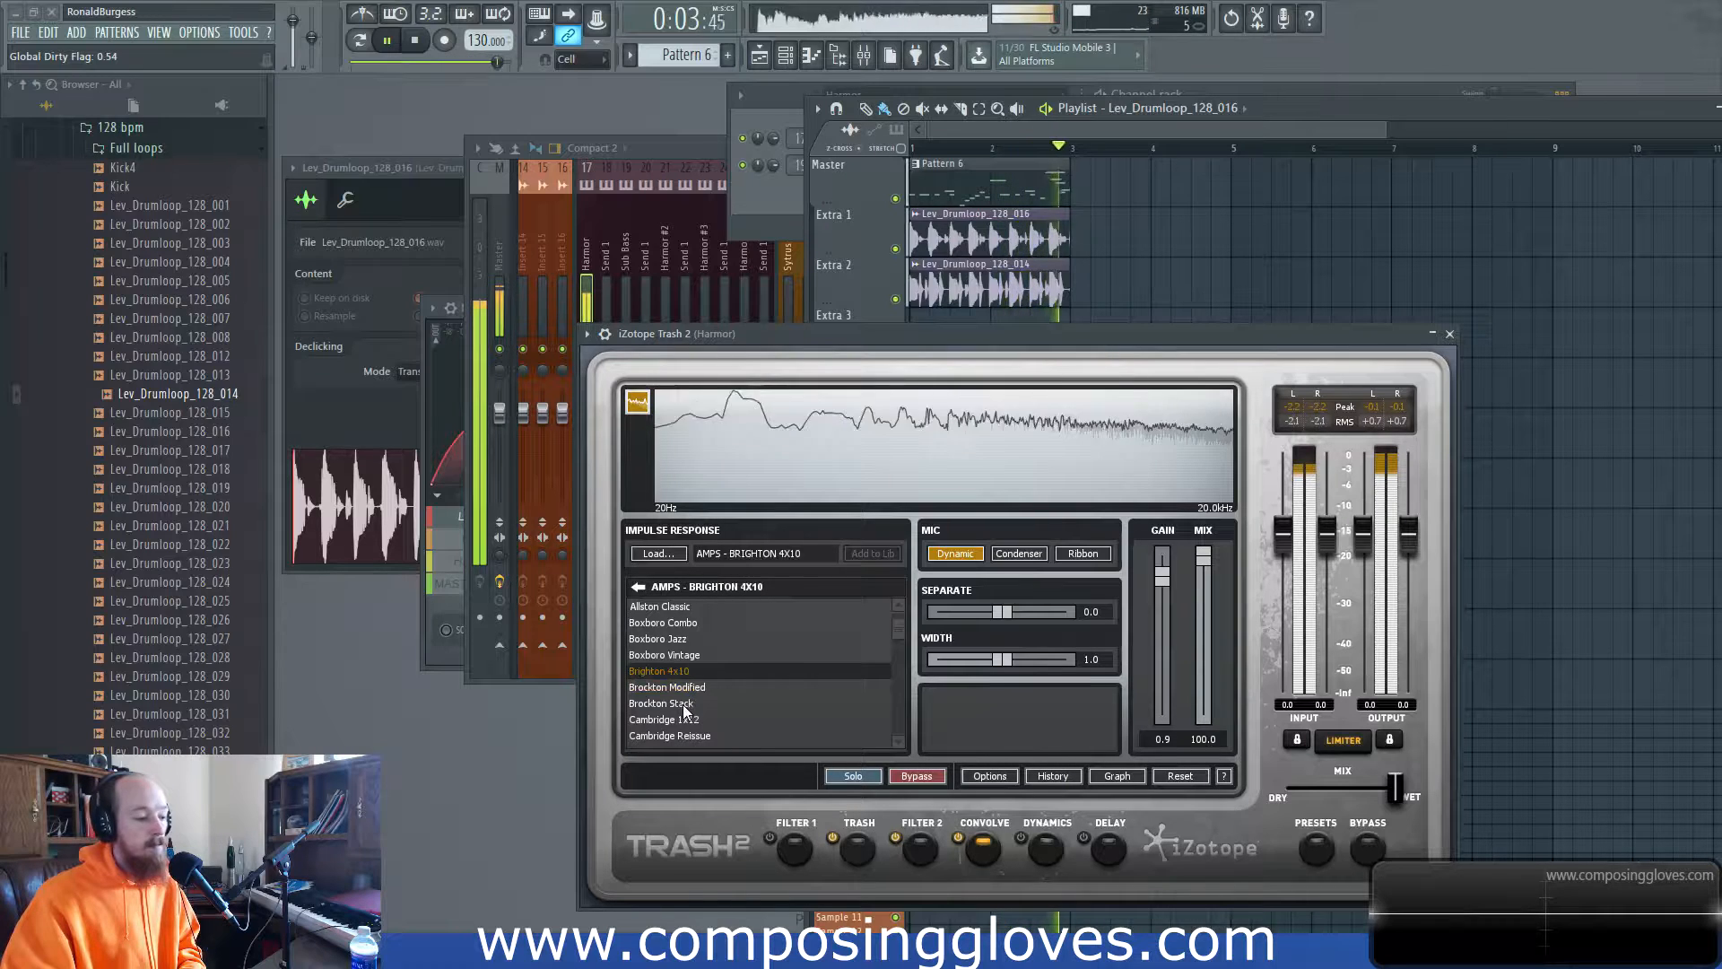
pyautogui.click(668, 704)
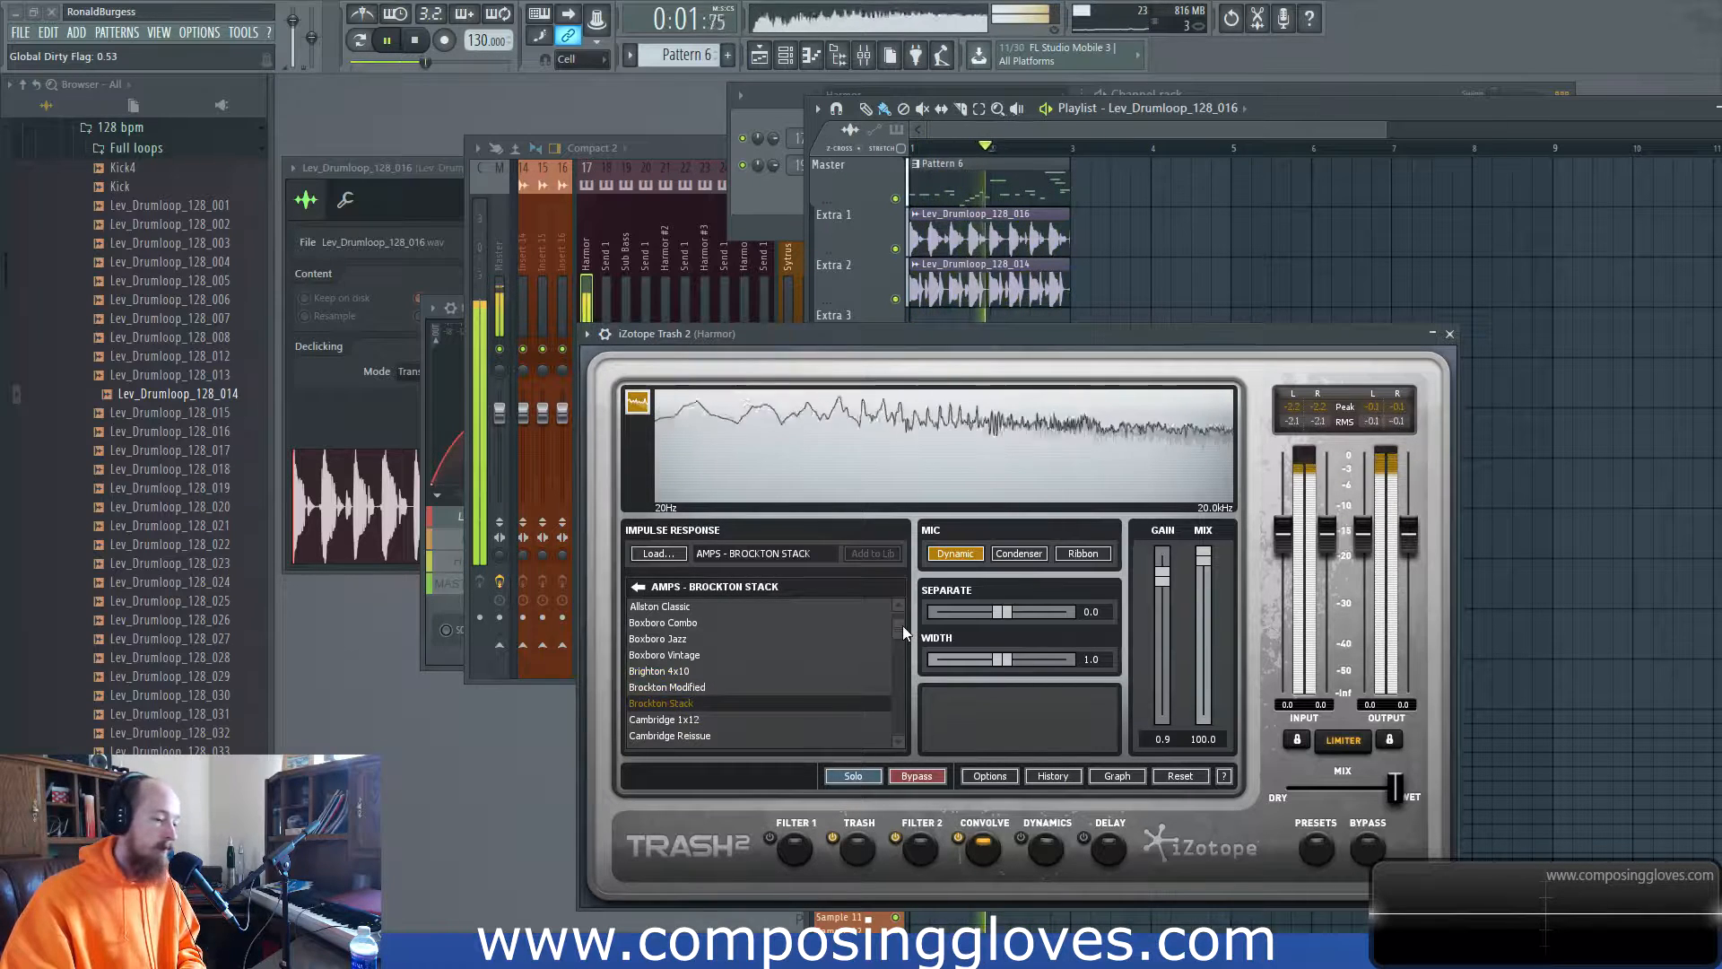
pyautogui.moveTo(900, 631); pyautogui.dragTo(897, 677)
pyautogui.click(702, 696)
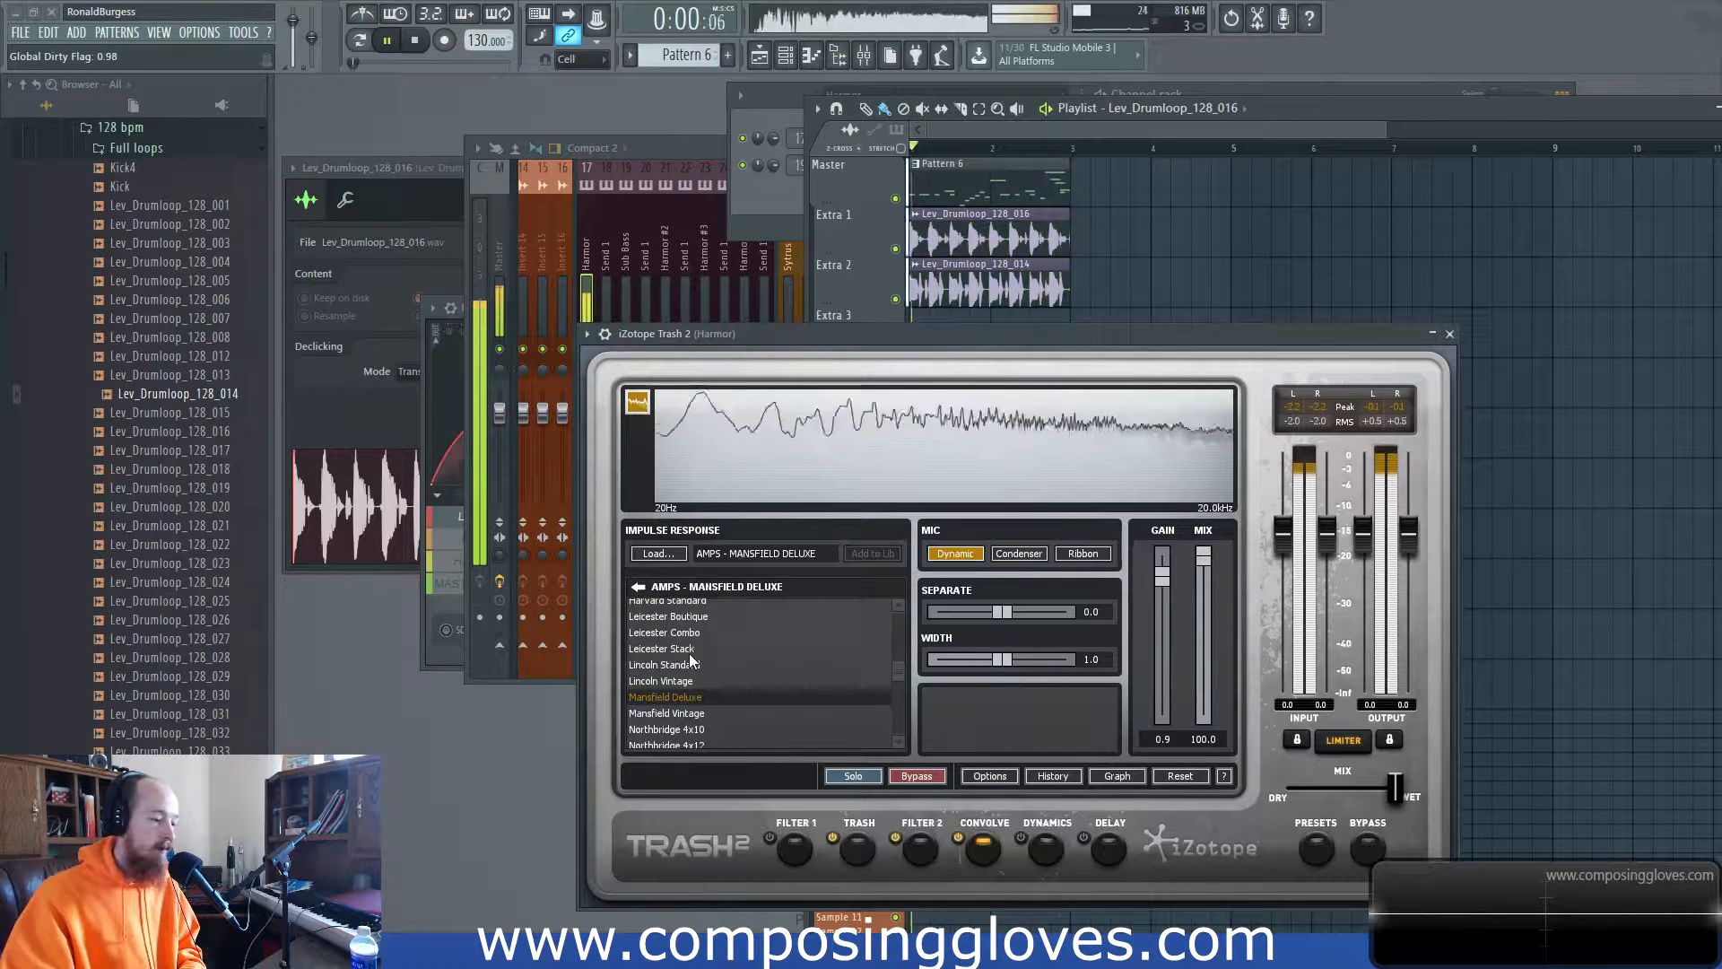
pyautogui.click(698, 665)
pyautogui.press('space')
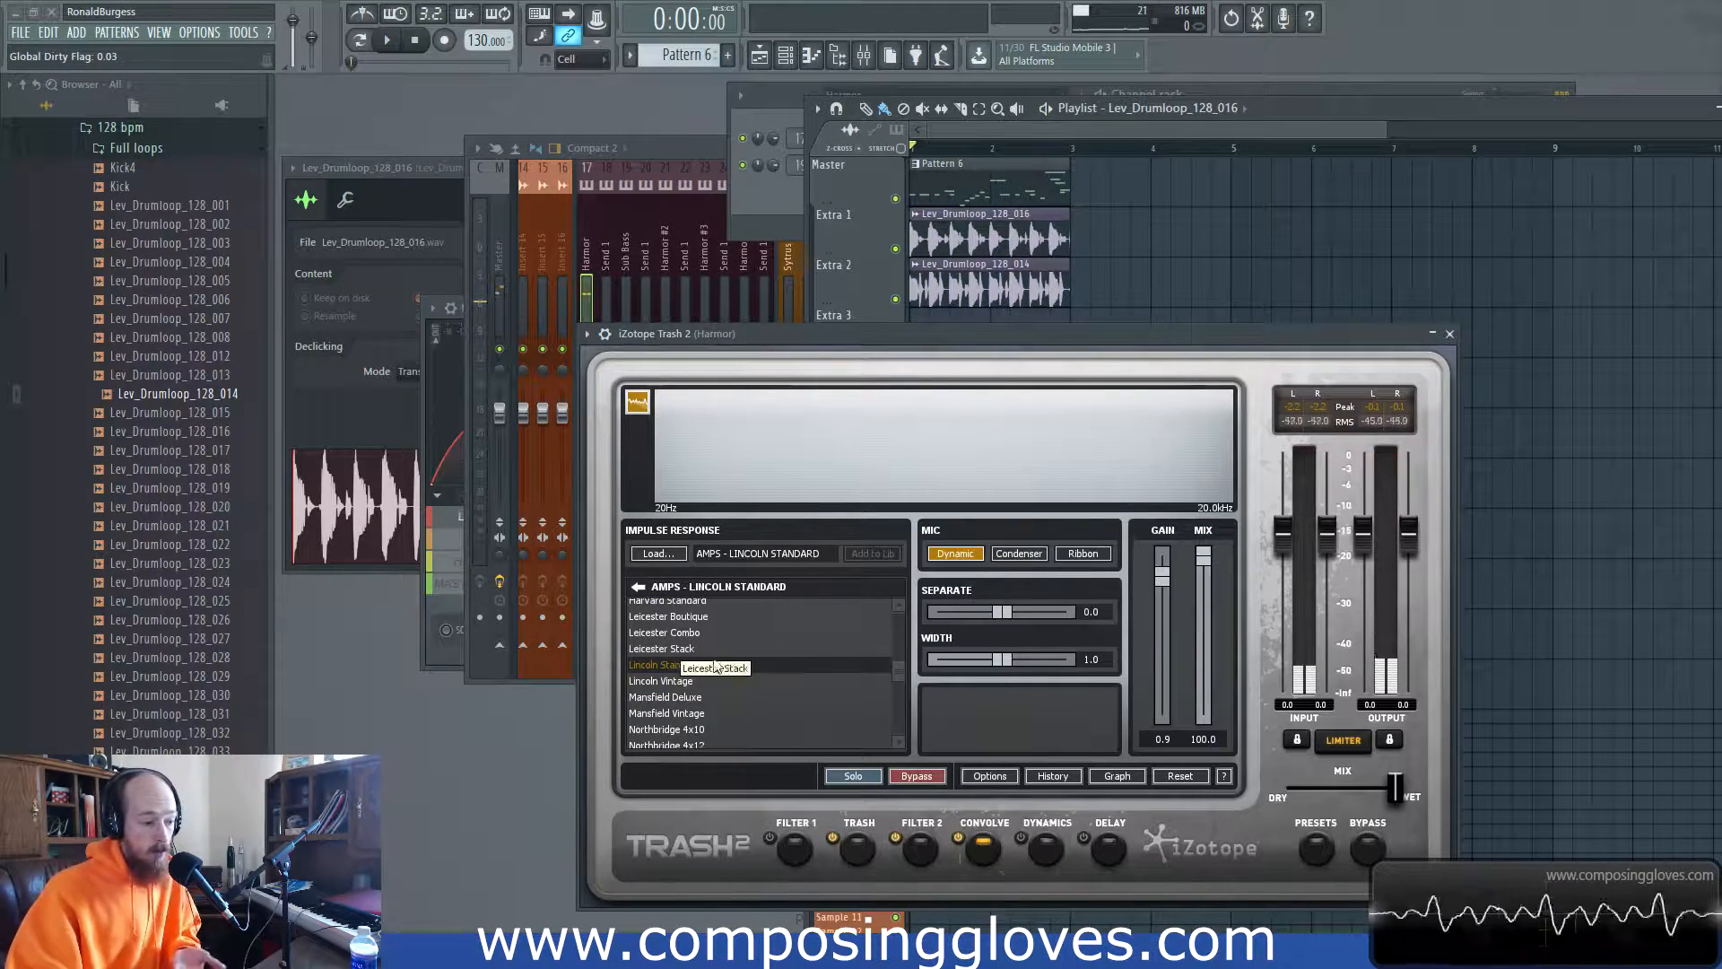
pyautogui.moveTo(913, 347); pyautogui.dragTo(909, 337)
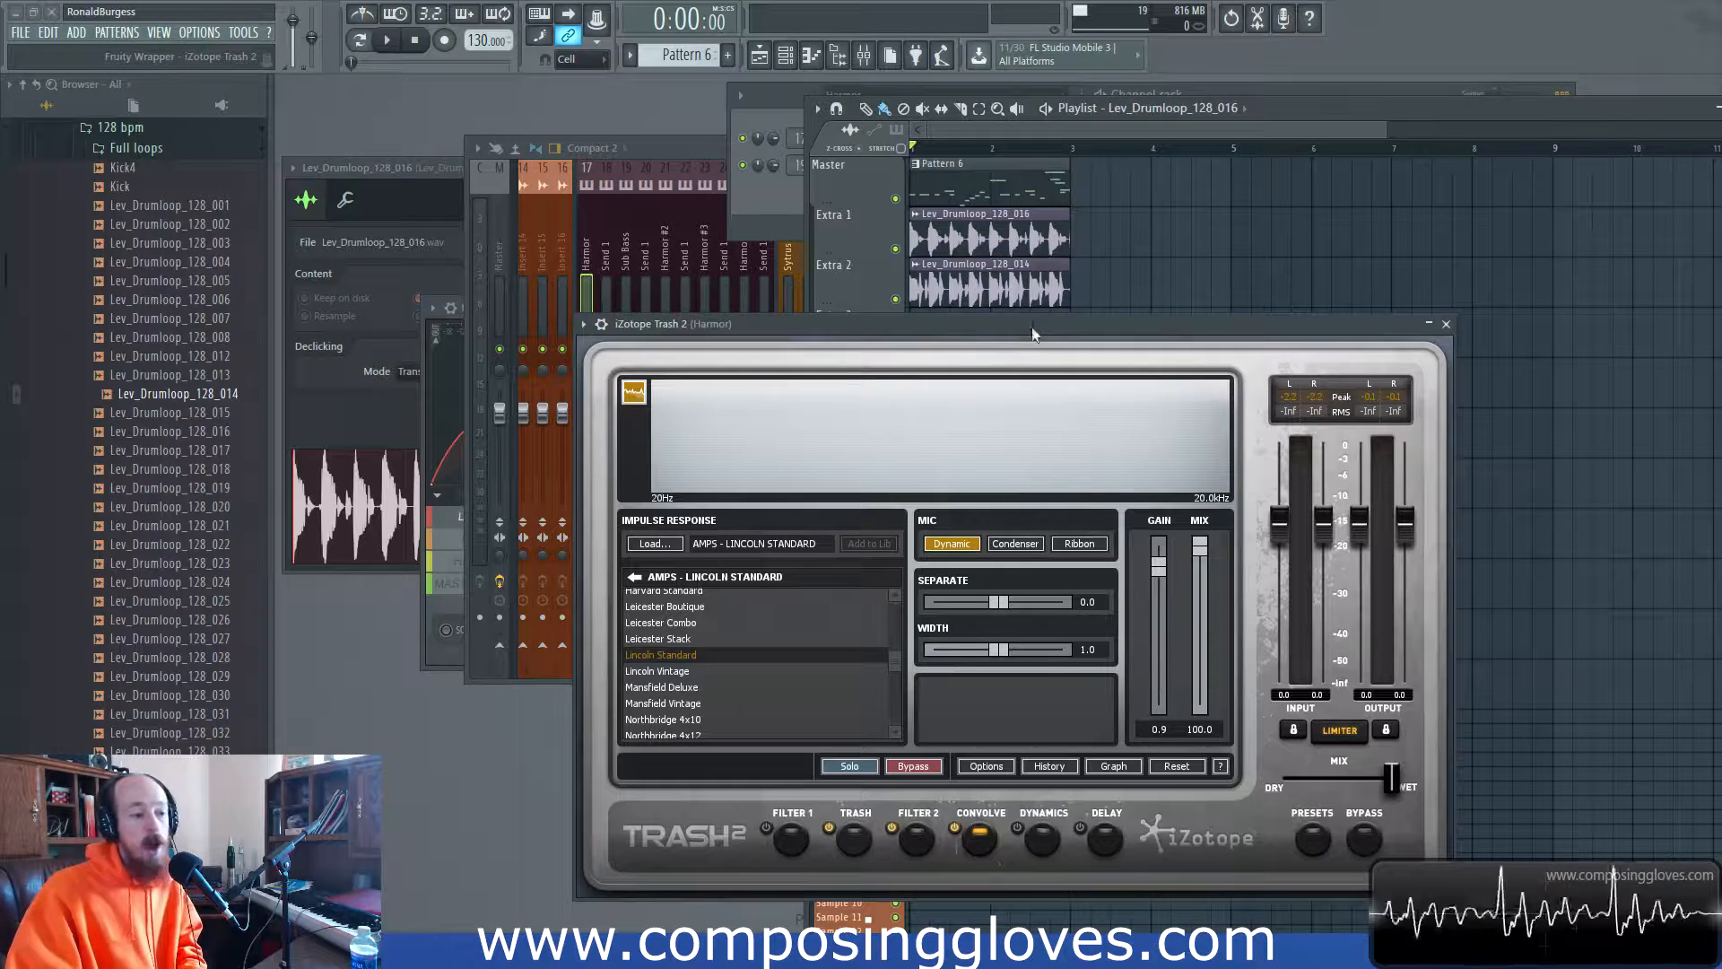
pyautogui.moveTo(1031, 320); pyautogui.dragTo(1026, 309)
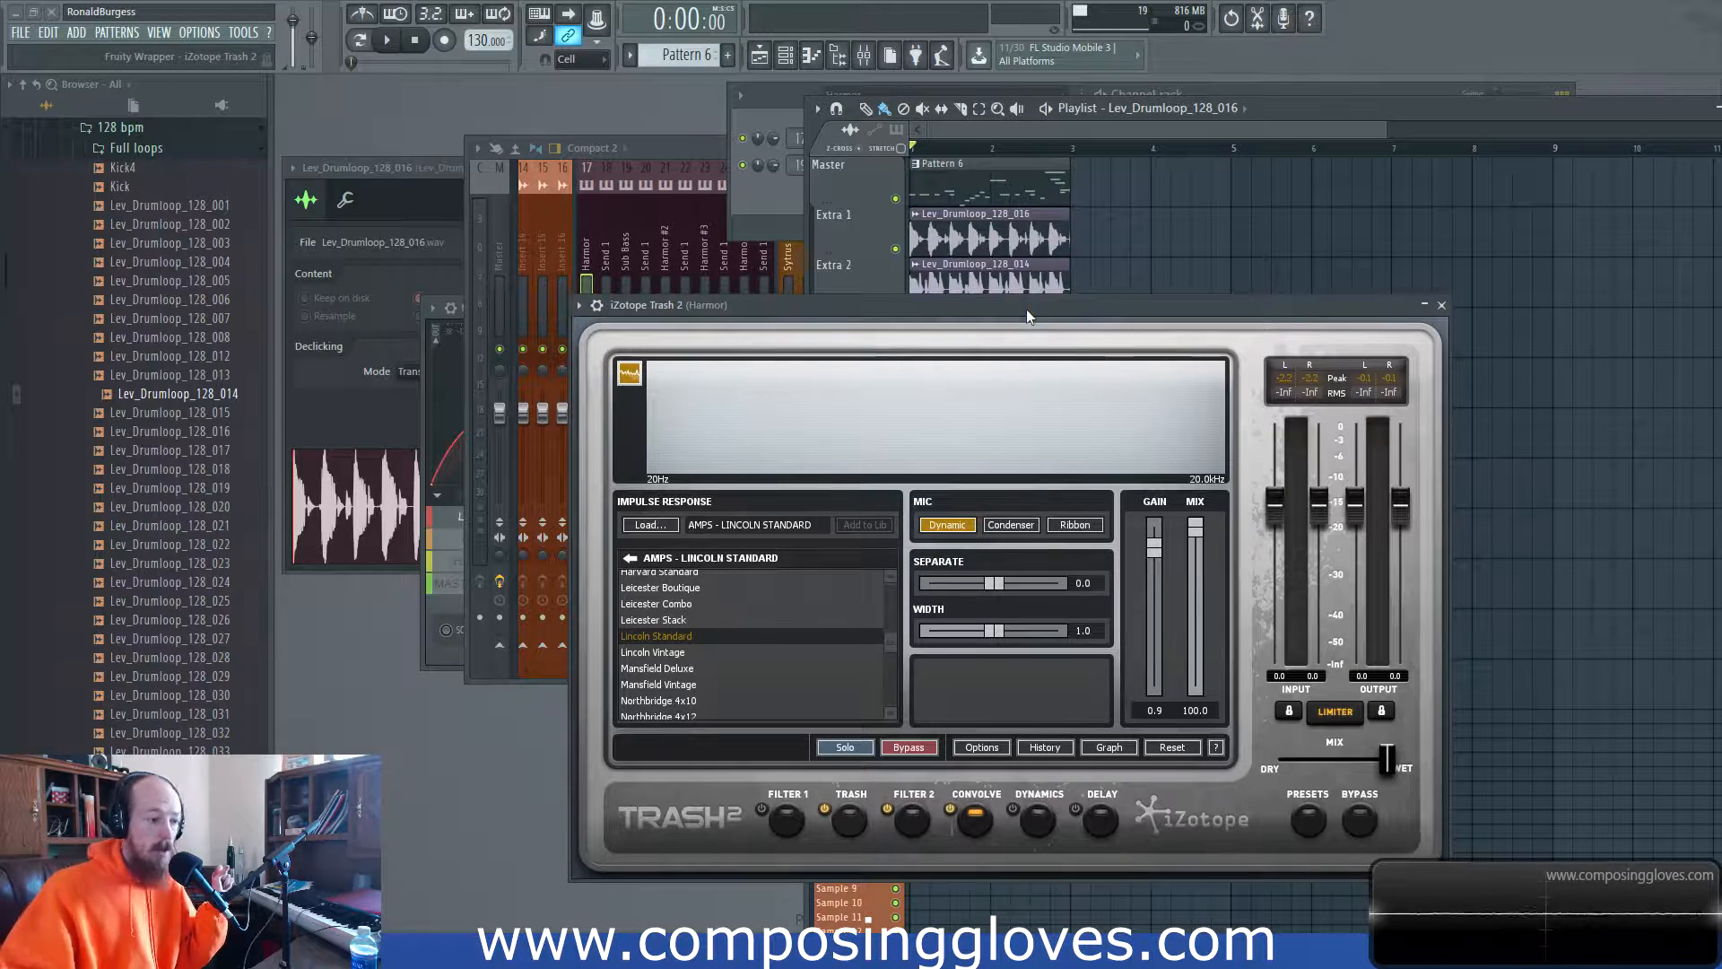
pyautogui.scroll(-5, 886, 603)
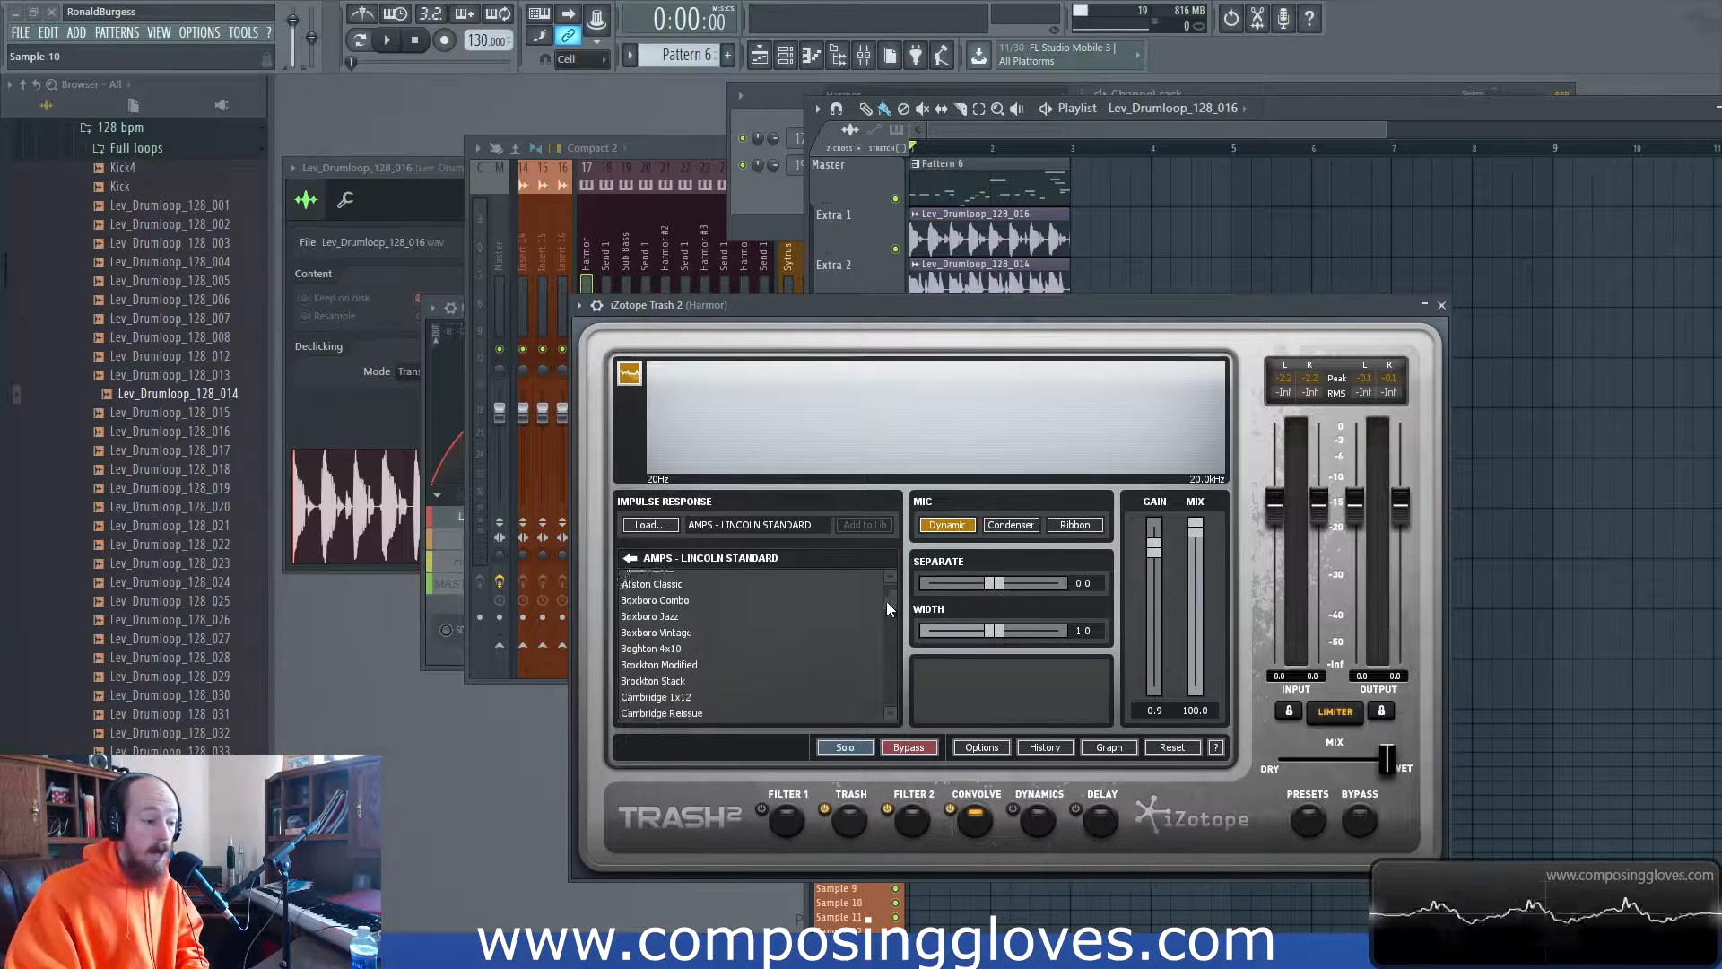
pyautogui.moveTo(886, 674); pyautogui.dragTo(879, 637)
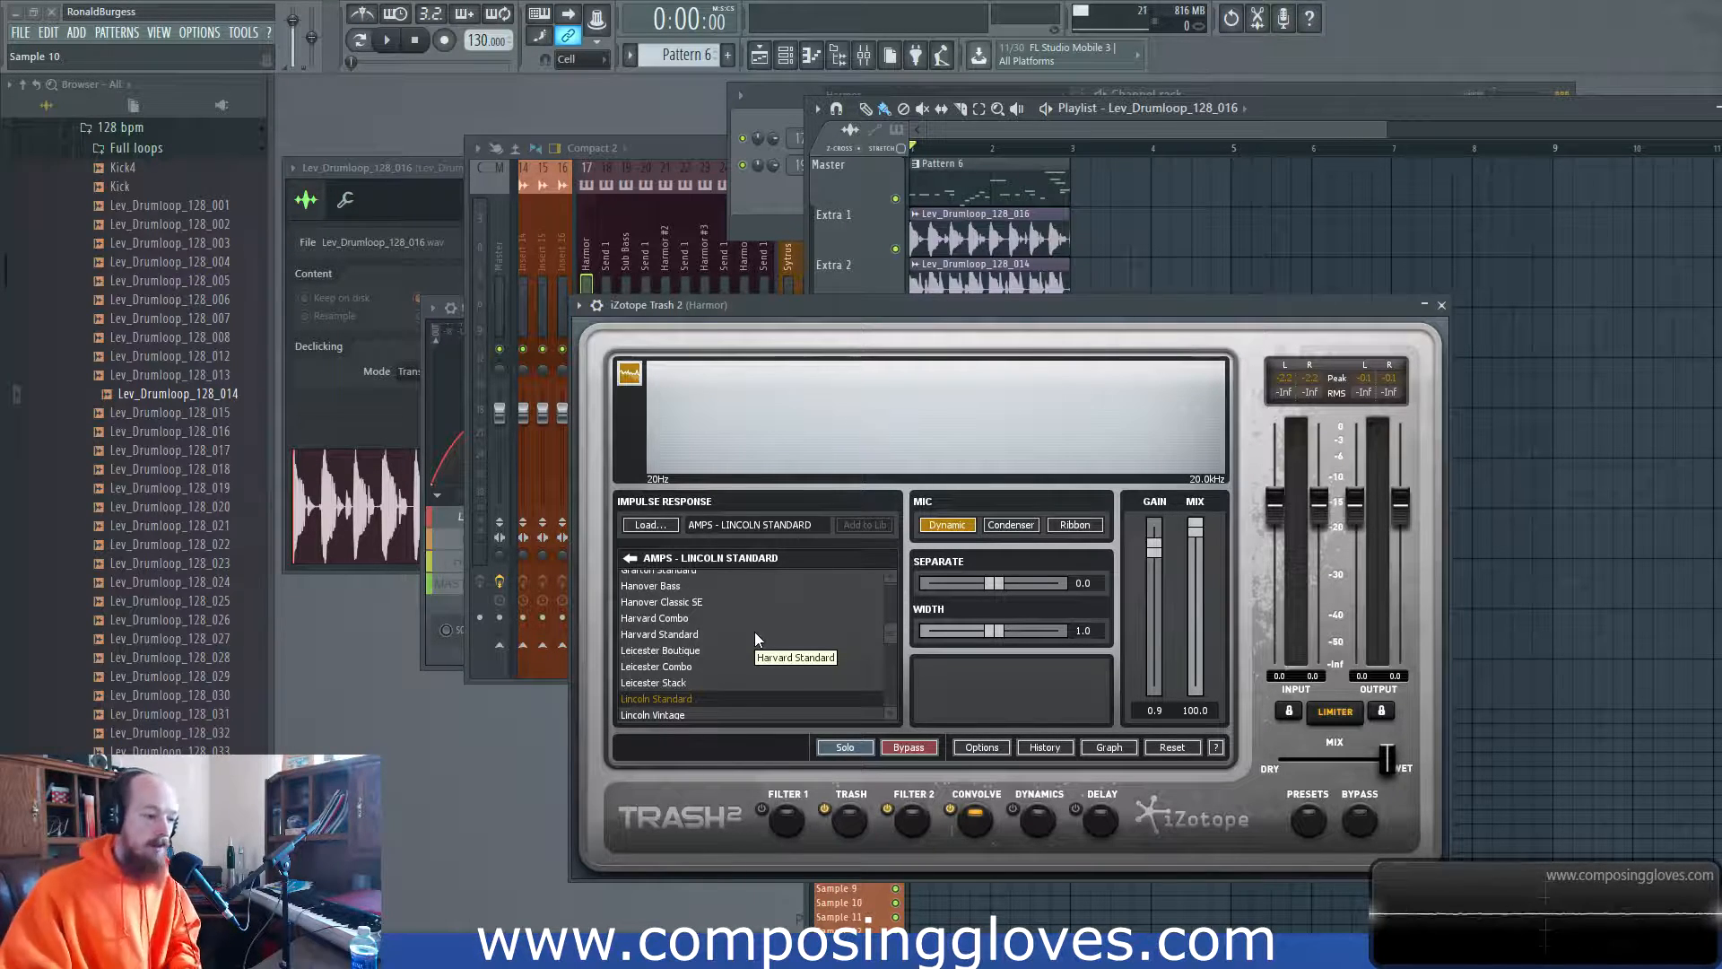
pyautogui.moveTo(930, 325); pyautogui.dragTo(922, 291)
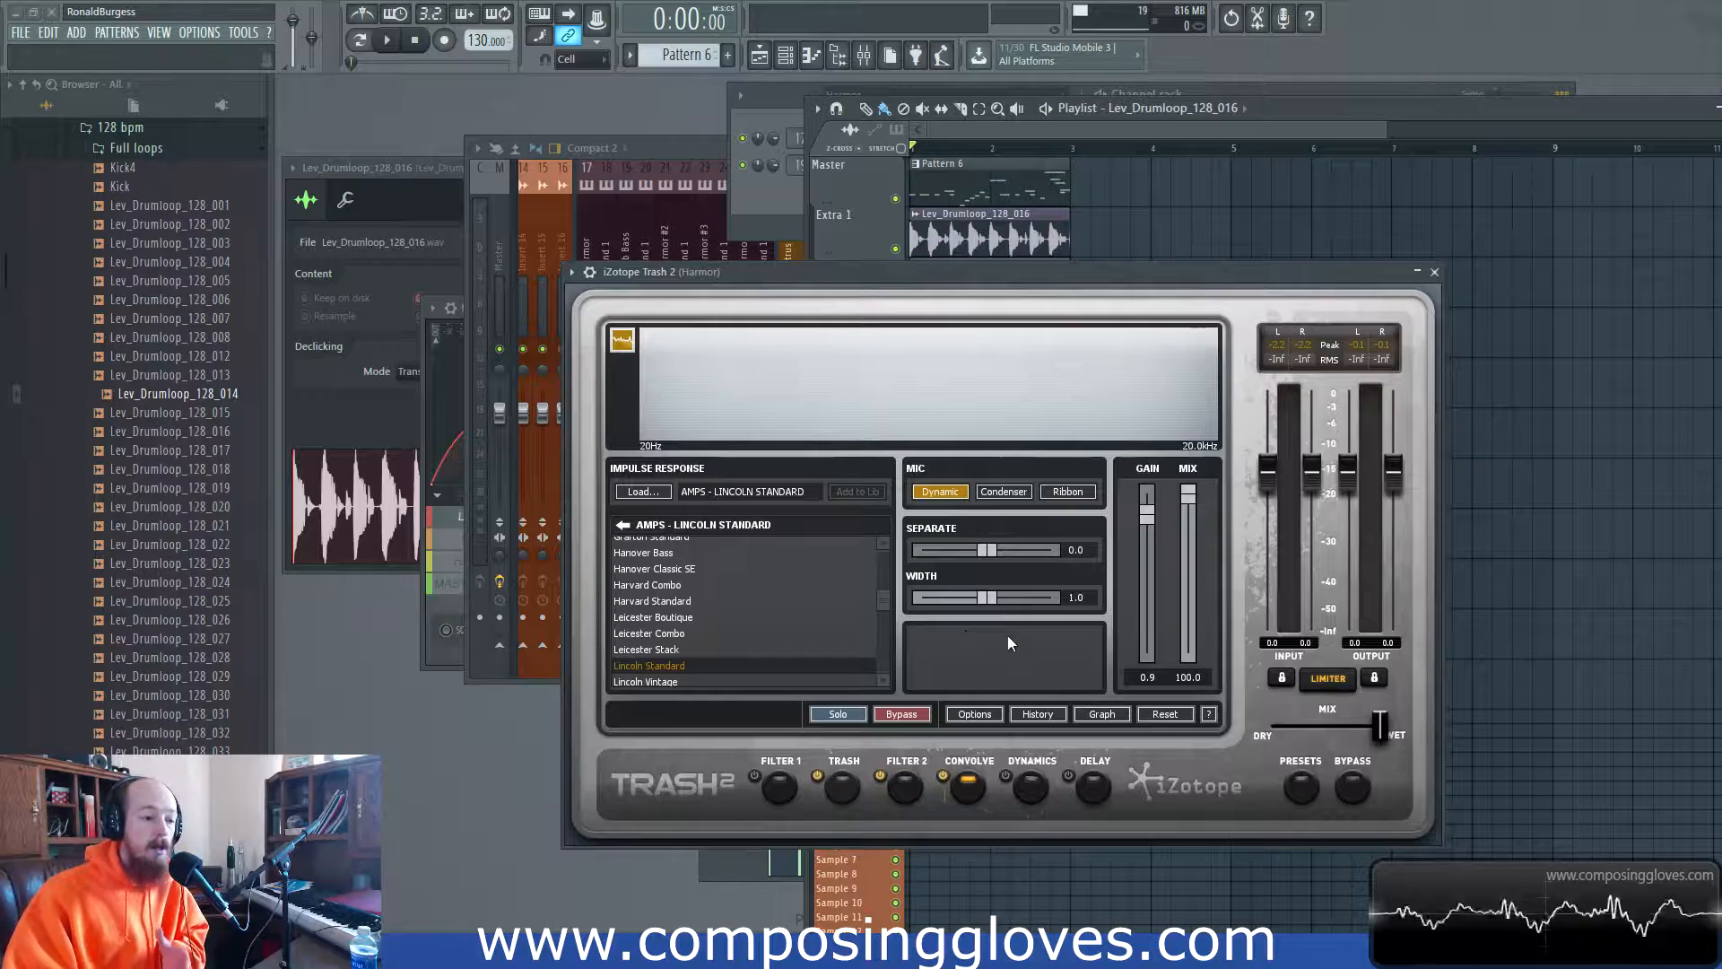
# Step: Check the maximum impulse length and impulse folder in the Convolve options, and close the options
pyautogui.click(987, 717)
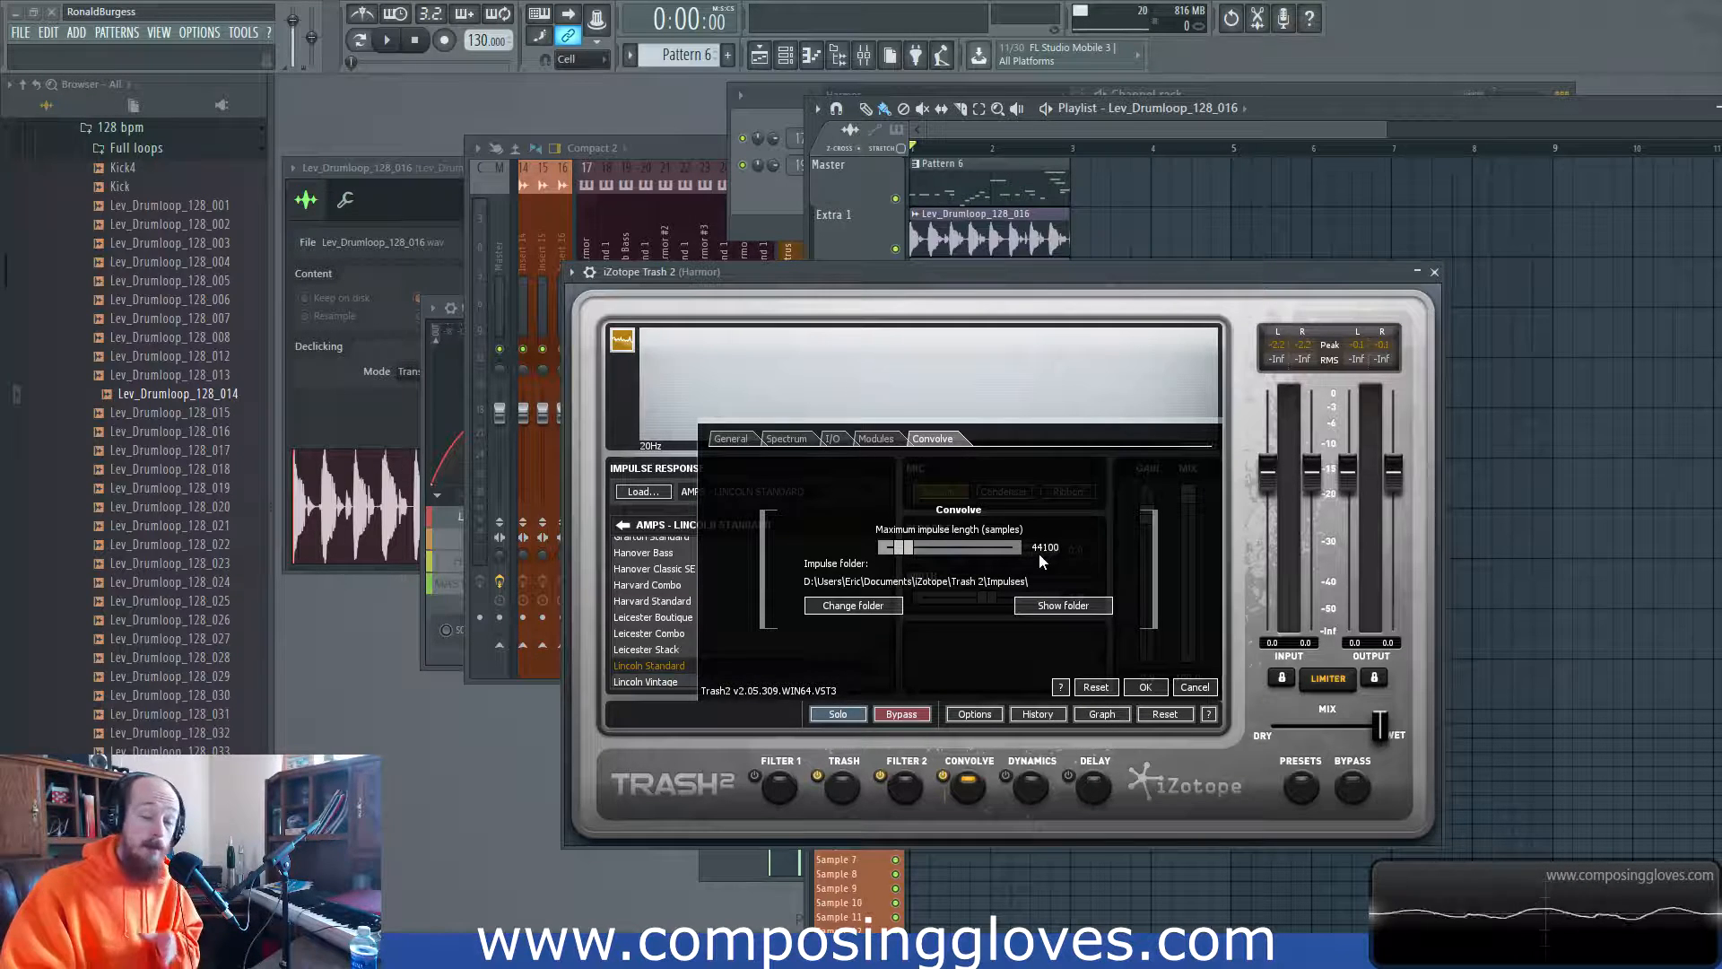
pyautogui.click(1161, 692)
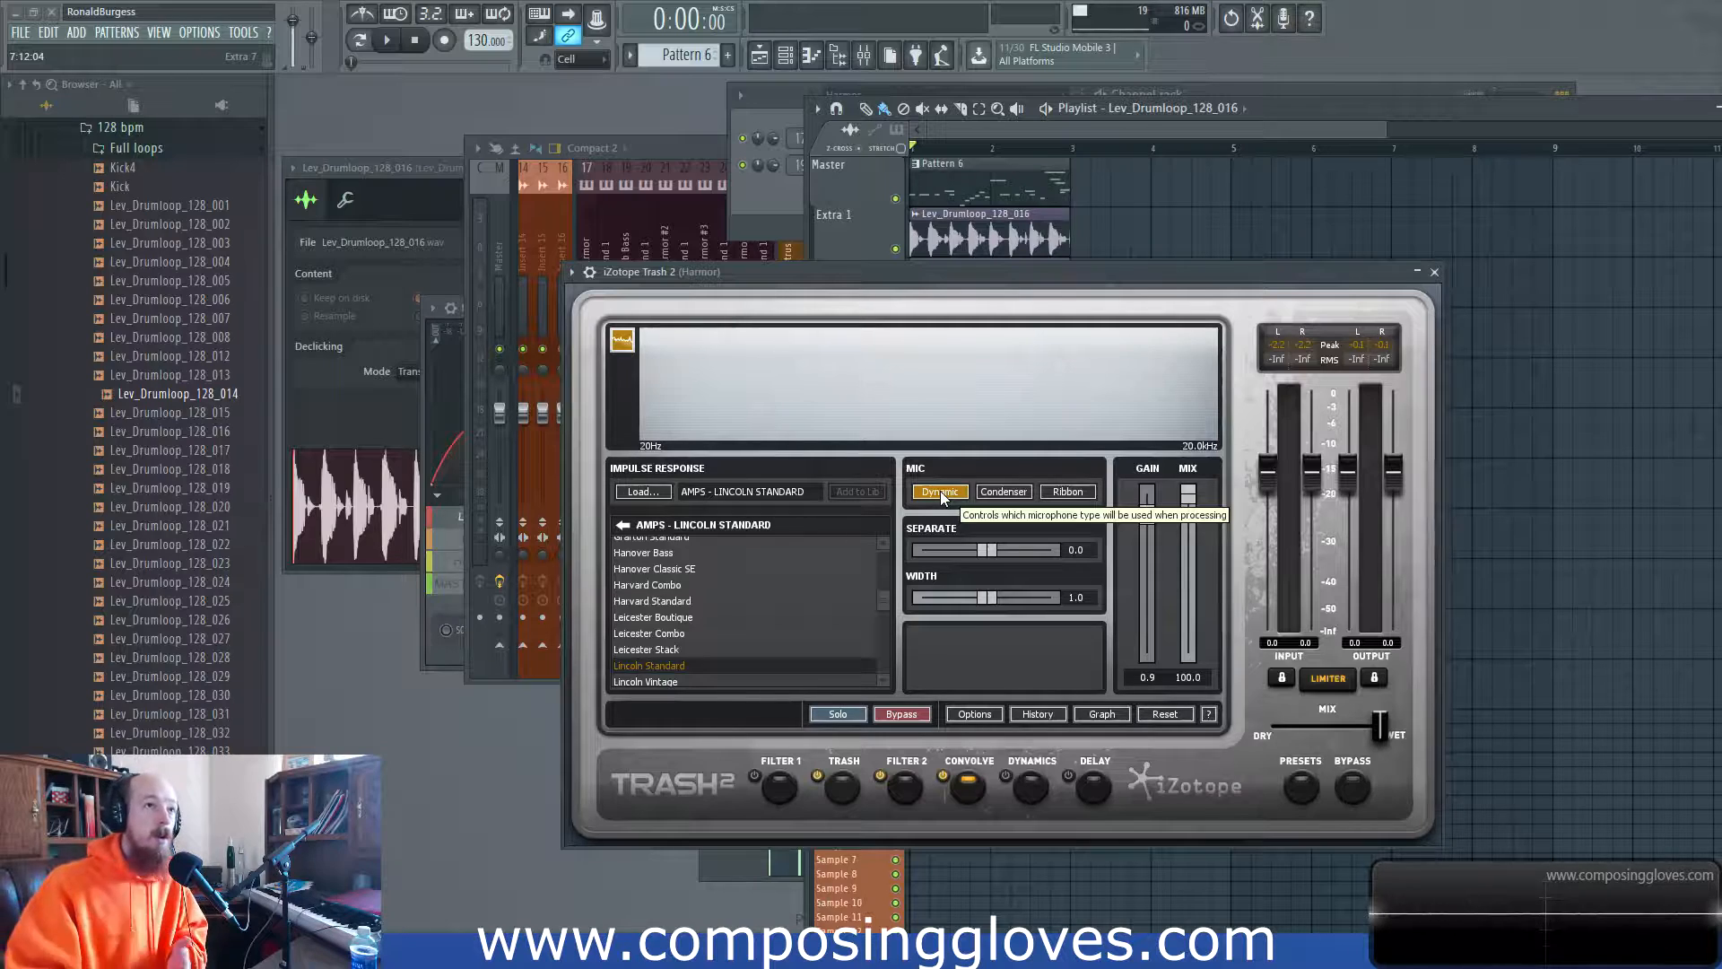
# Step: Switch the Convolve microphone type between Condenser, Ribbon and Dynamic, ending on Dynamic
pyautogui.click(1003, 492)
pyautogui.click(1067, 492)
pyautogui.click(1003, 491)
pyautogui.click(960, 493)
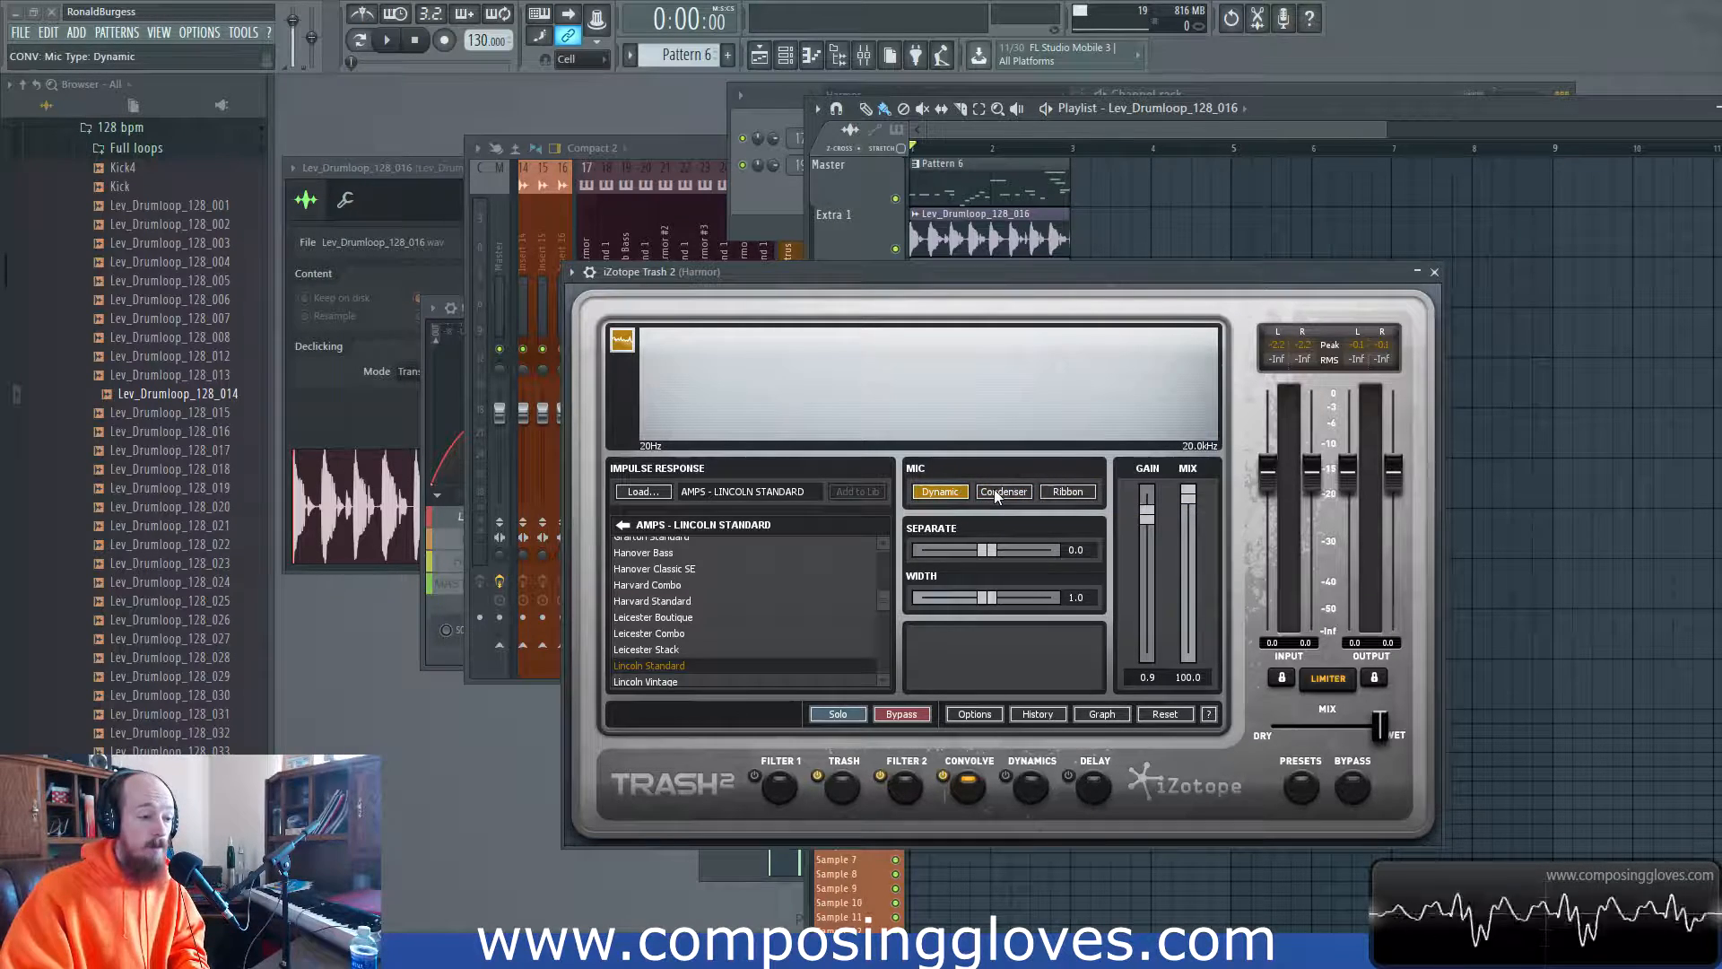
pyautogui.click(1053, 493)
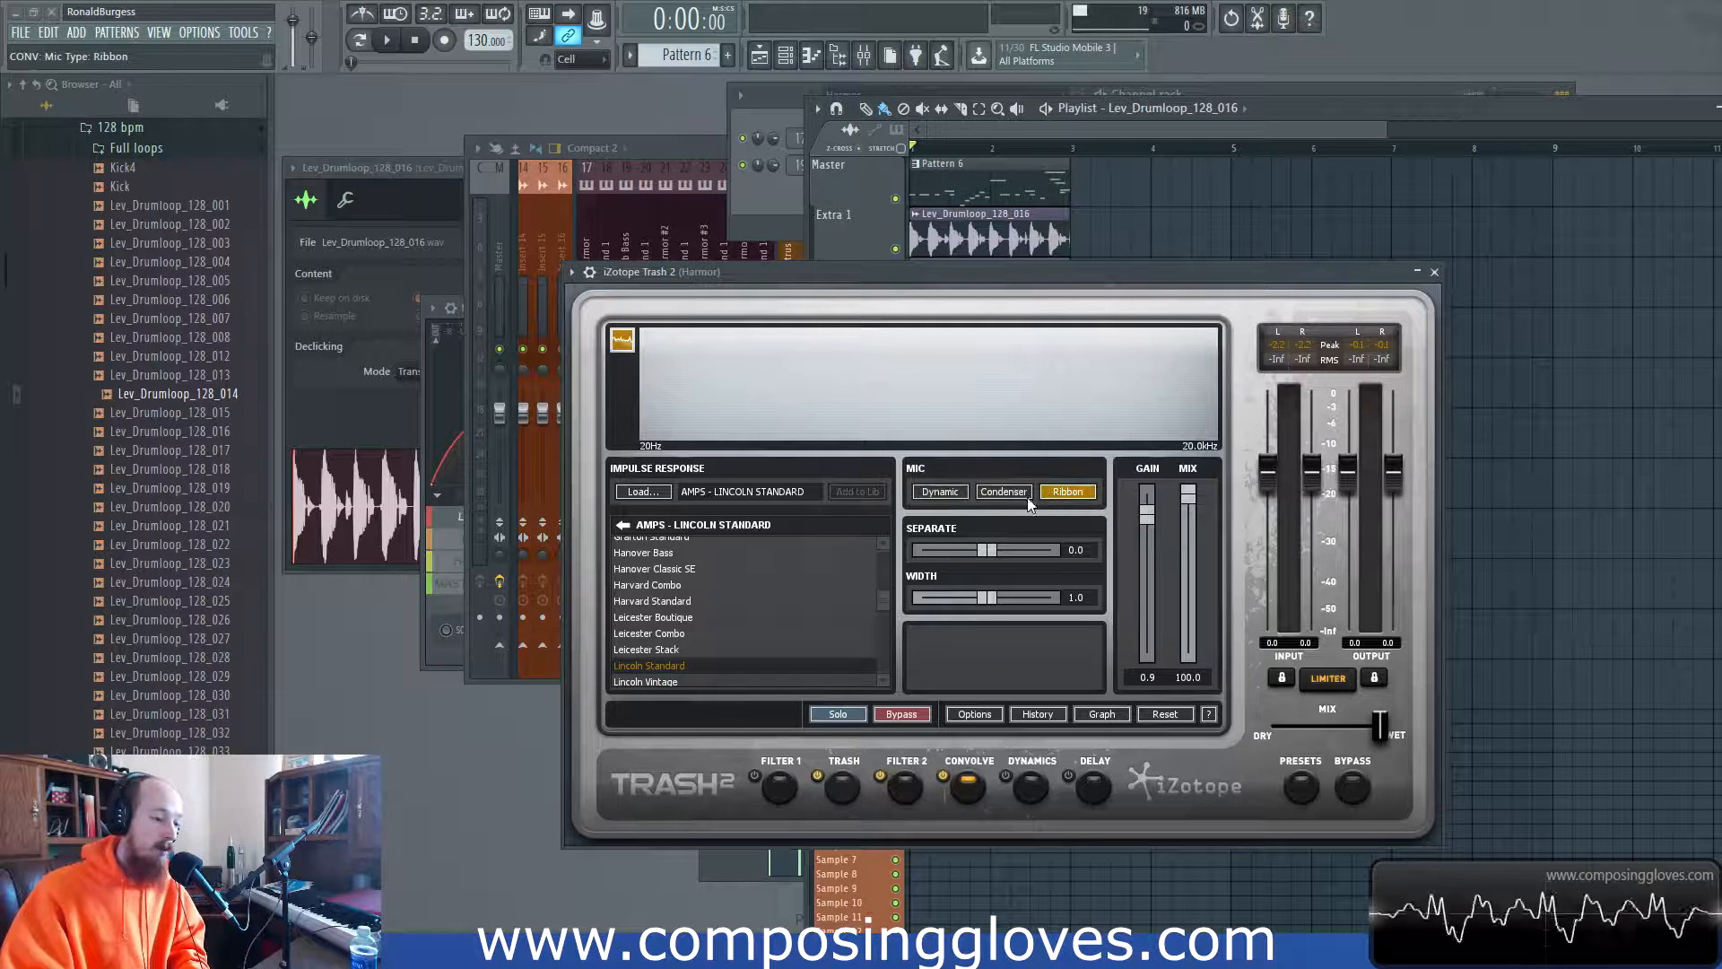
pyautogui.click(964, 494)
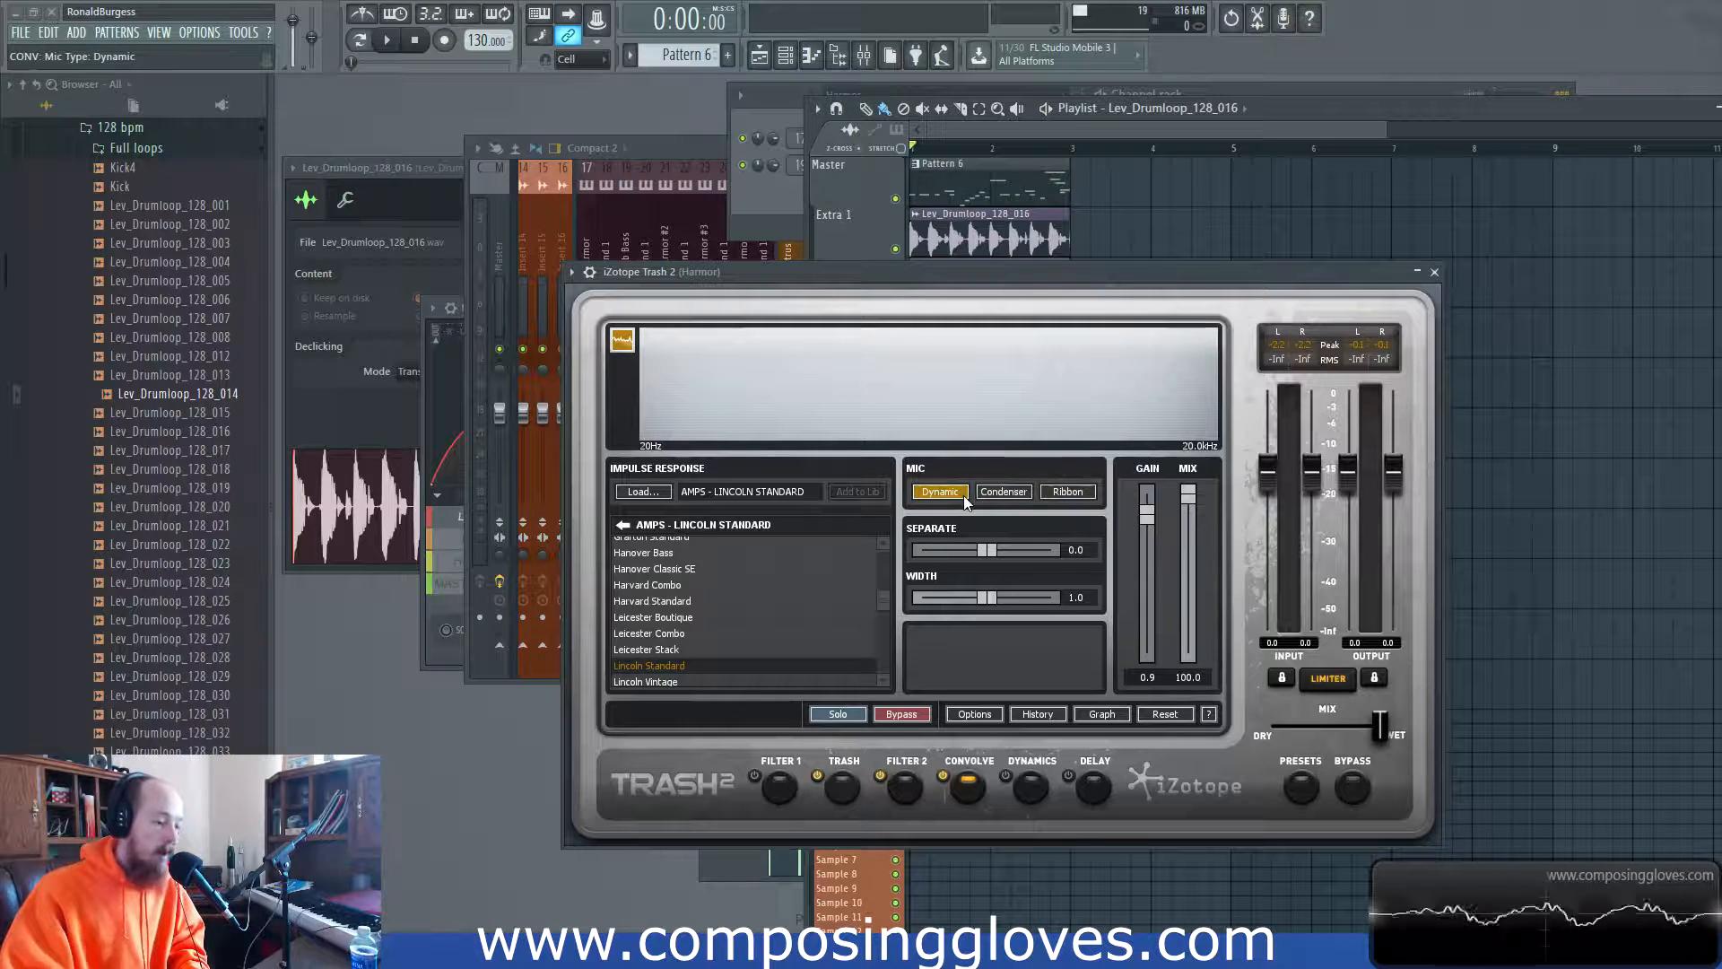
pyautogui.click(1068, 499)
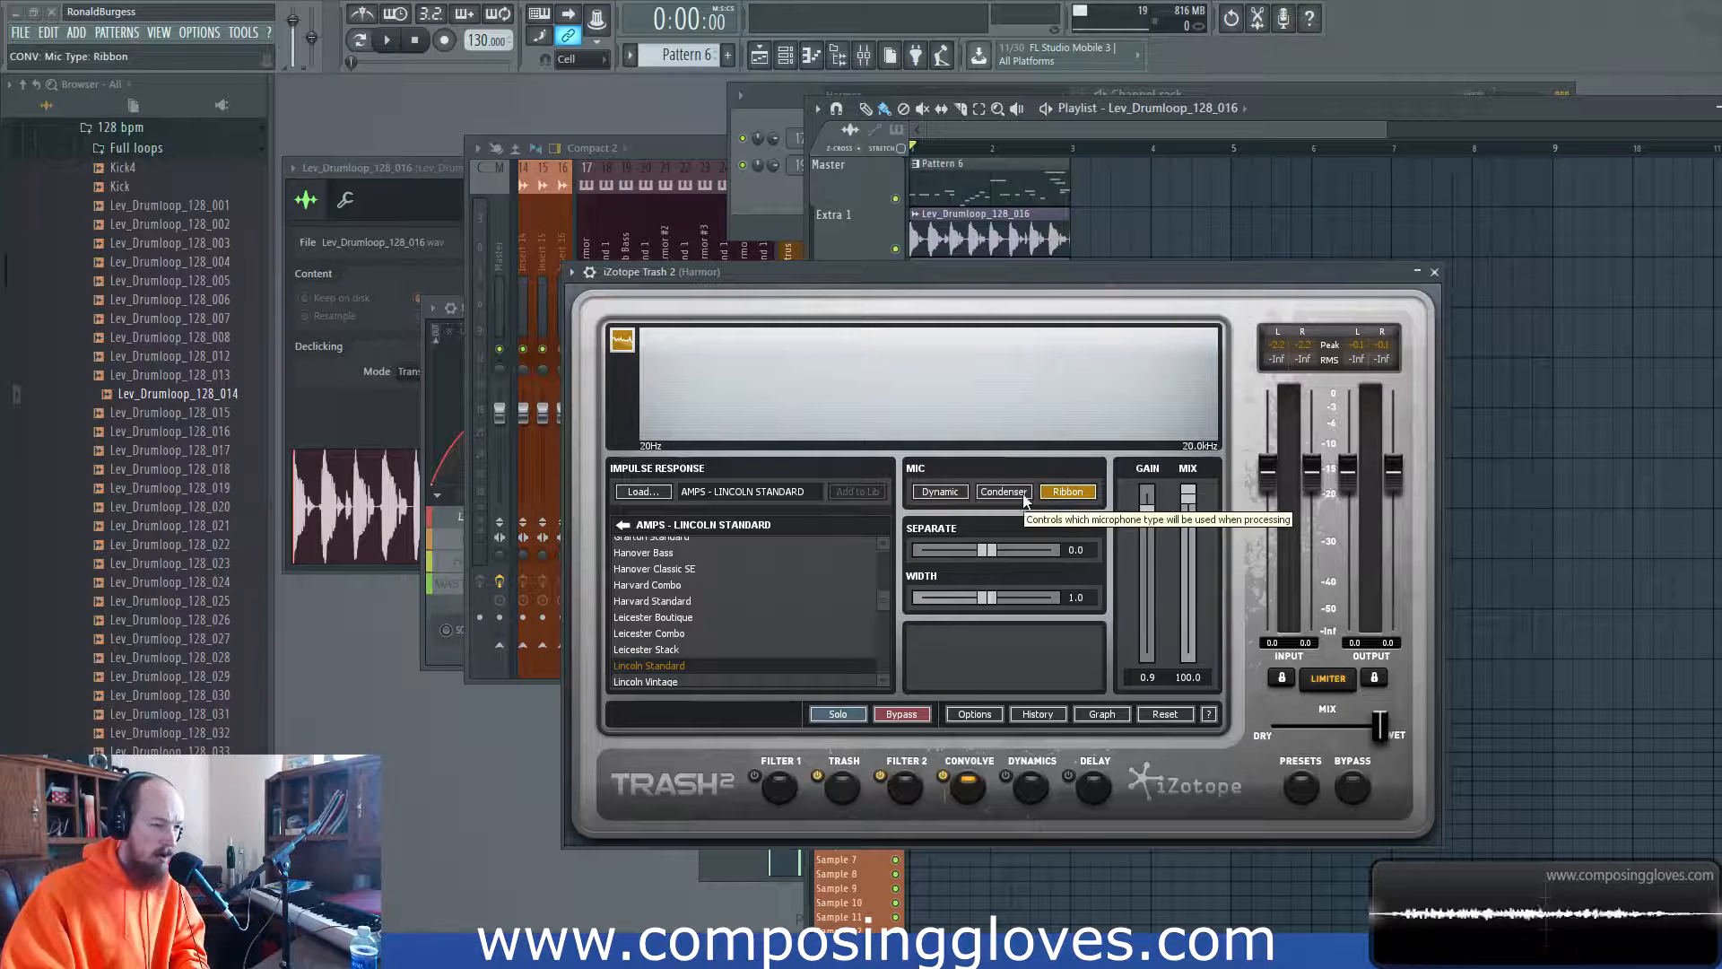
pyautogui.click(942, 494)
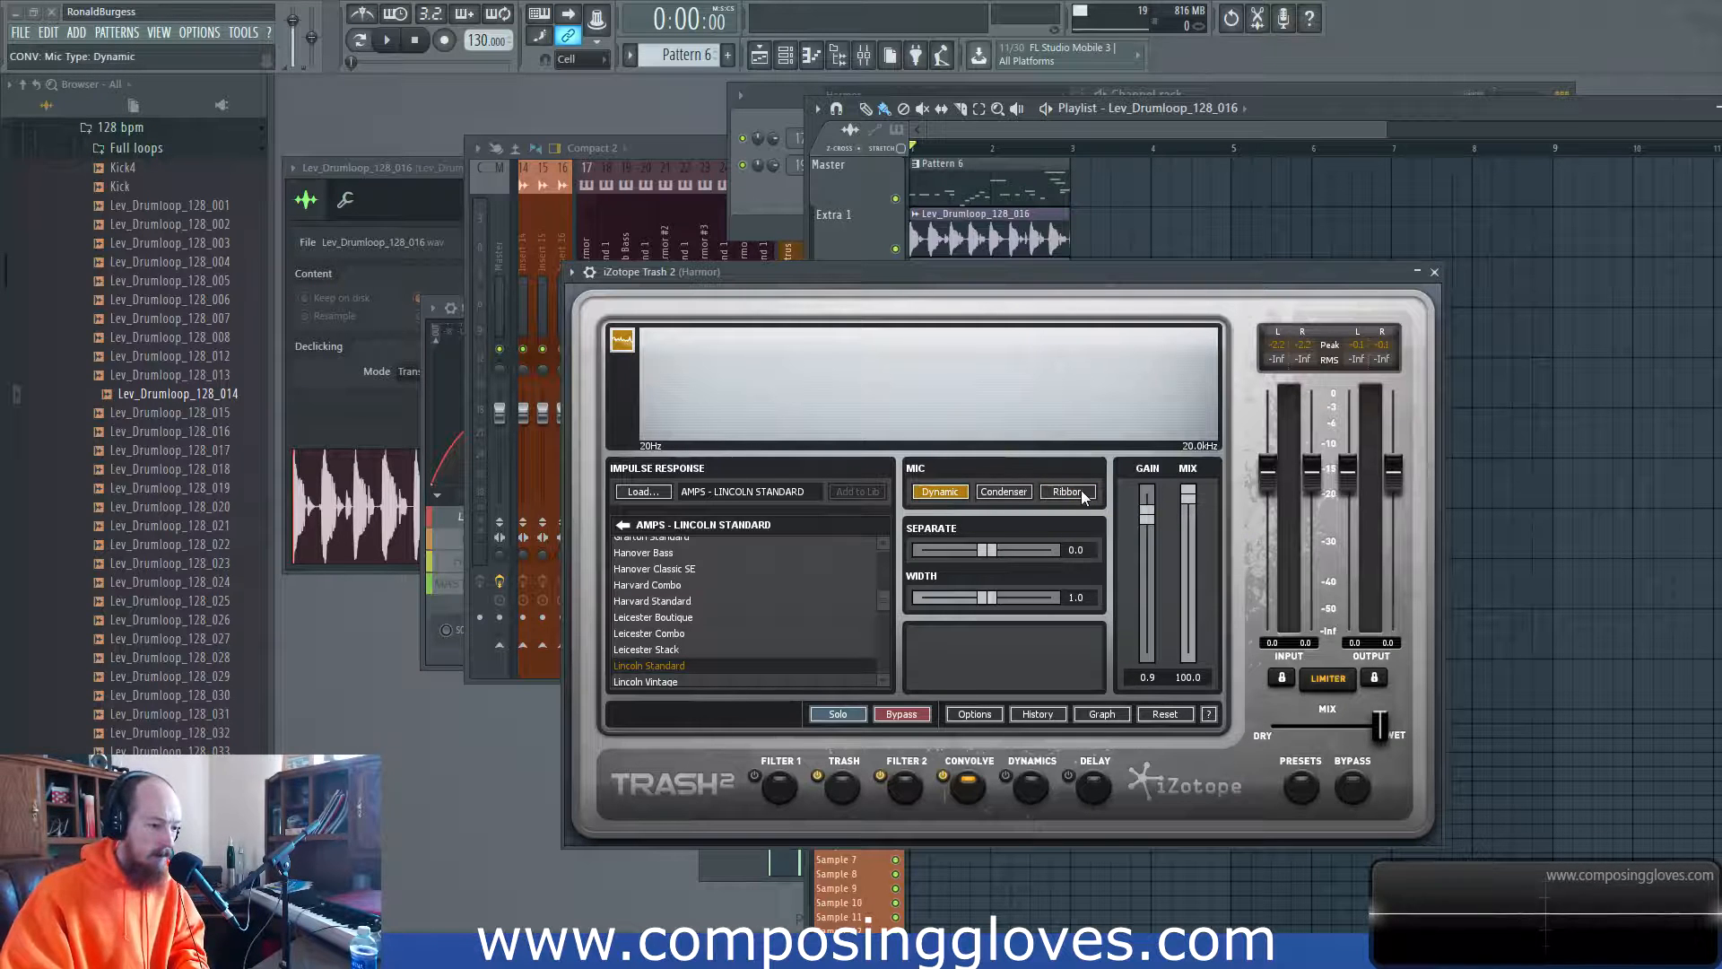
# Step: Cycle the microphone type once more through Ribbon, Dynamic and Condenser, and return it to Dynamic
pyautogui.moveTo(1107, 271); pyautogui.dragTo(1118, 229)
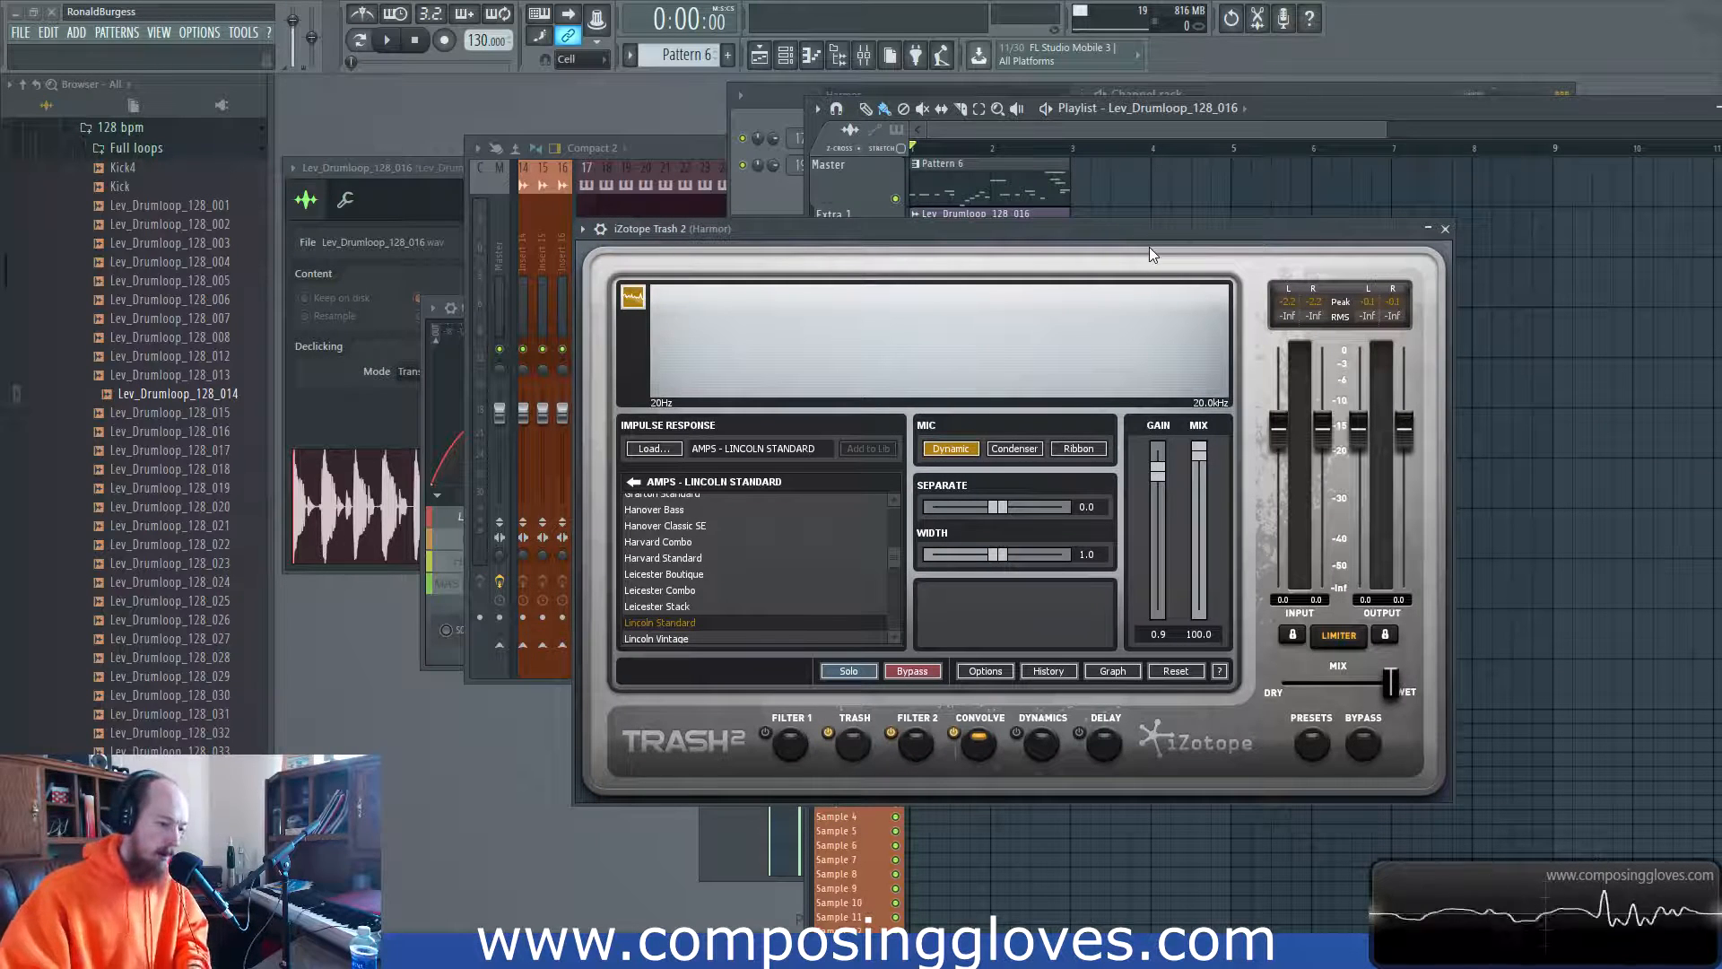
pyautogui.moveTo(1148, 235); pyautogui.dragTo(1147, 322)
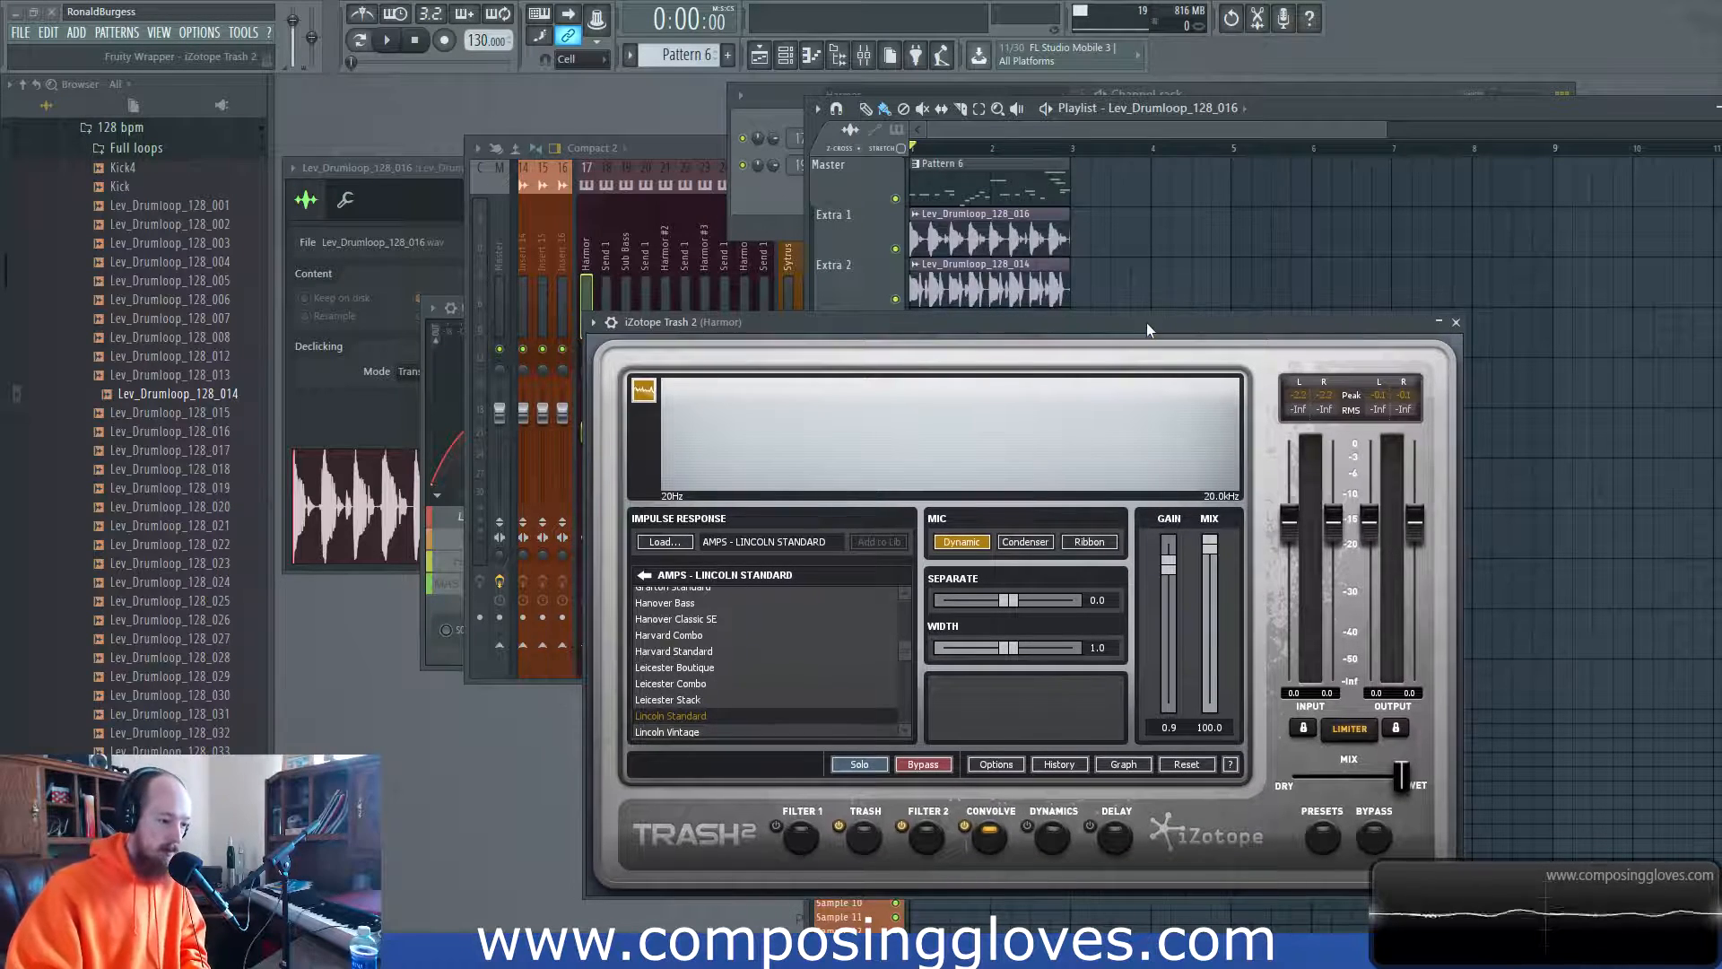
pyautogui.click(1096, 543)
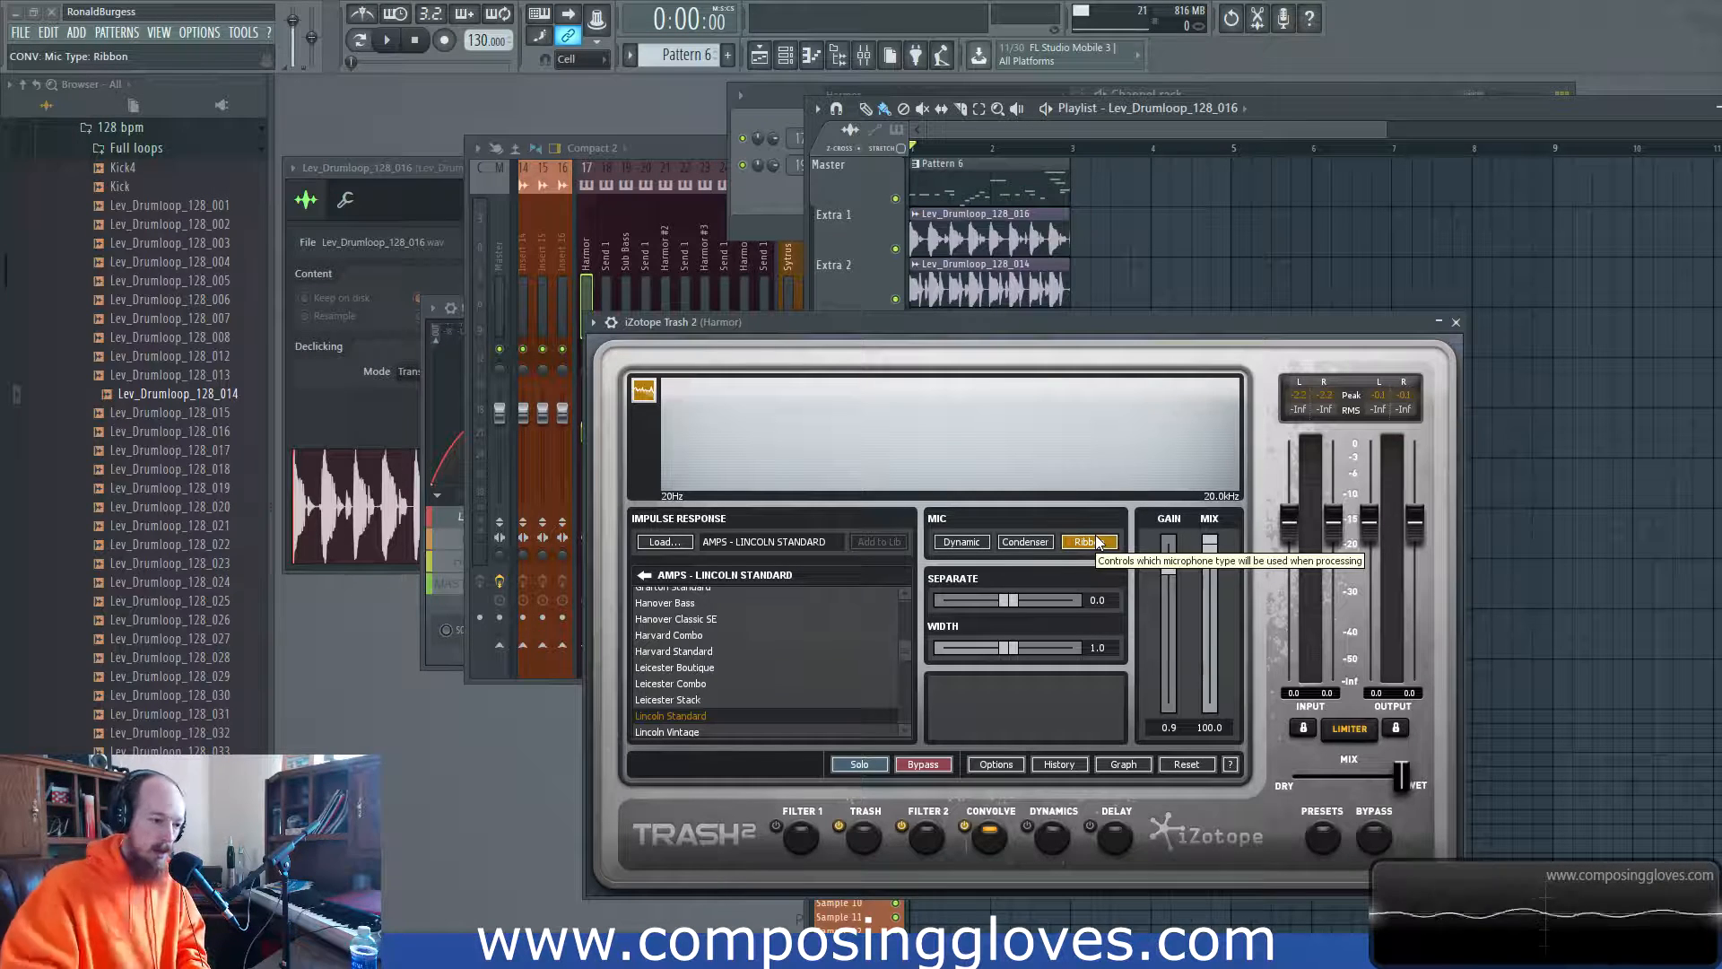
pyautogui.click(959, 544)
pyautogui.click(1009, 543)
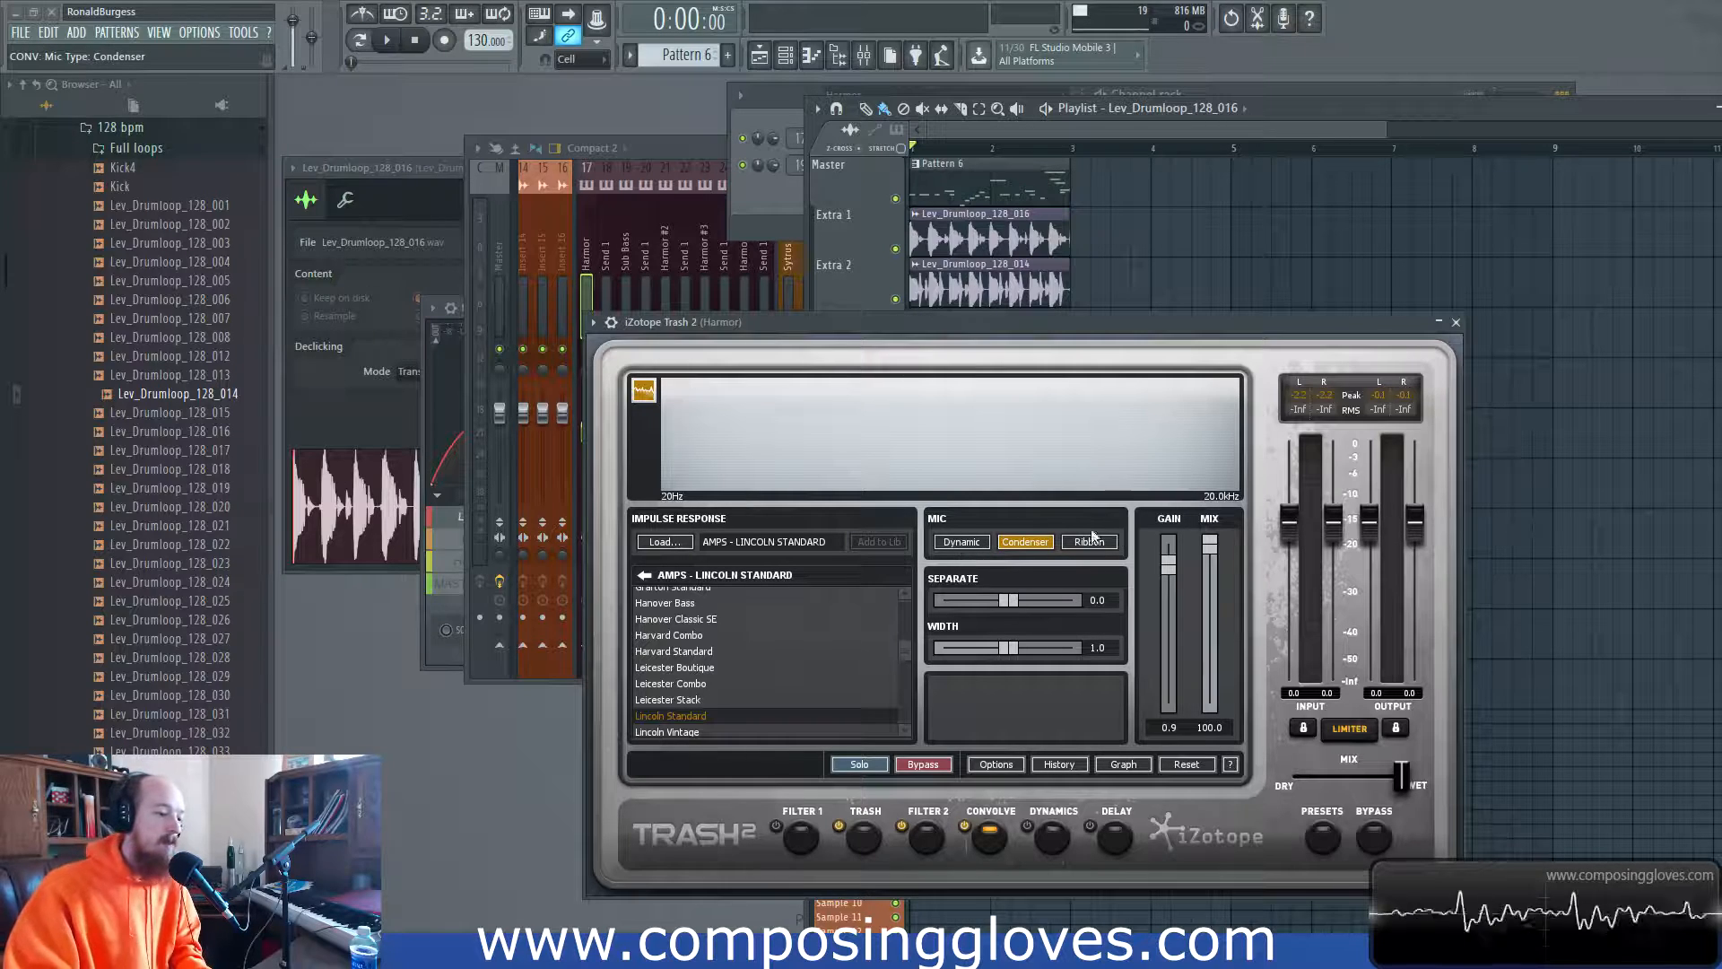
pyautogui.click(958, 541)
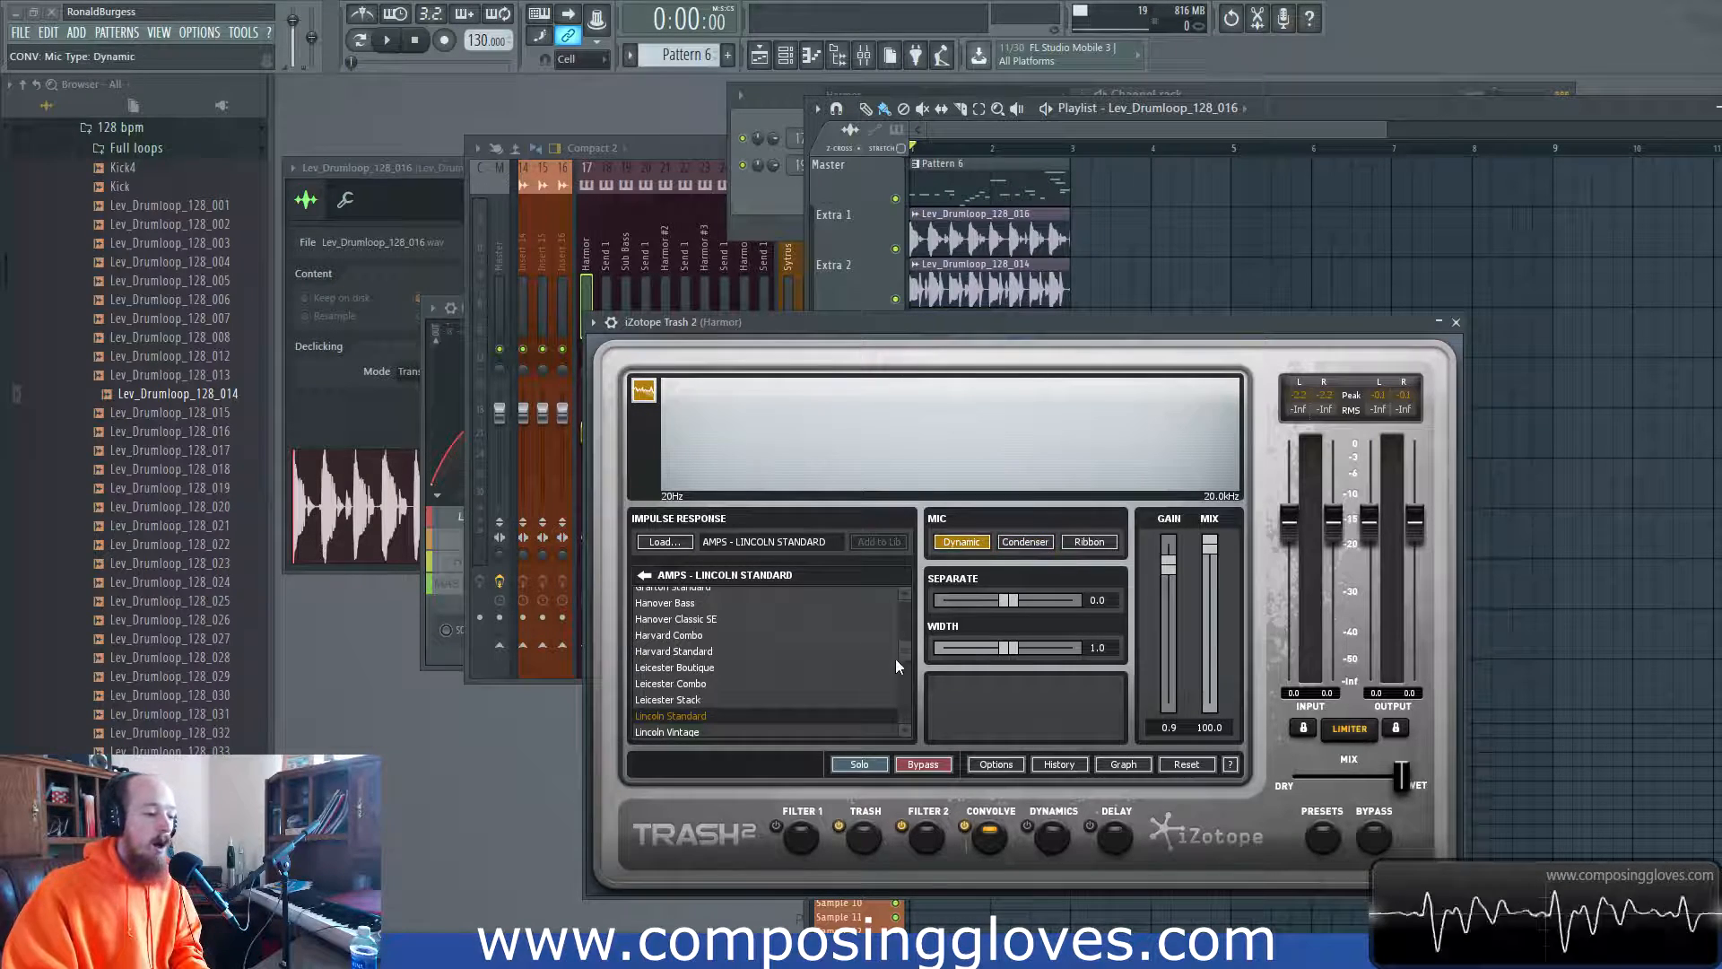
# Step: Browse the list of amp impulses, and go back to the top-level impulse response categories
pyautogui.scroll(-8, 895, 664)
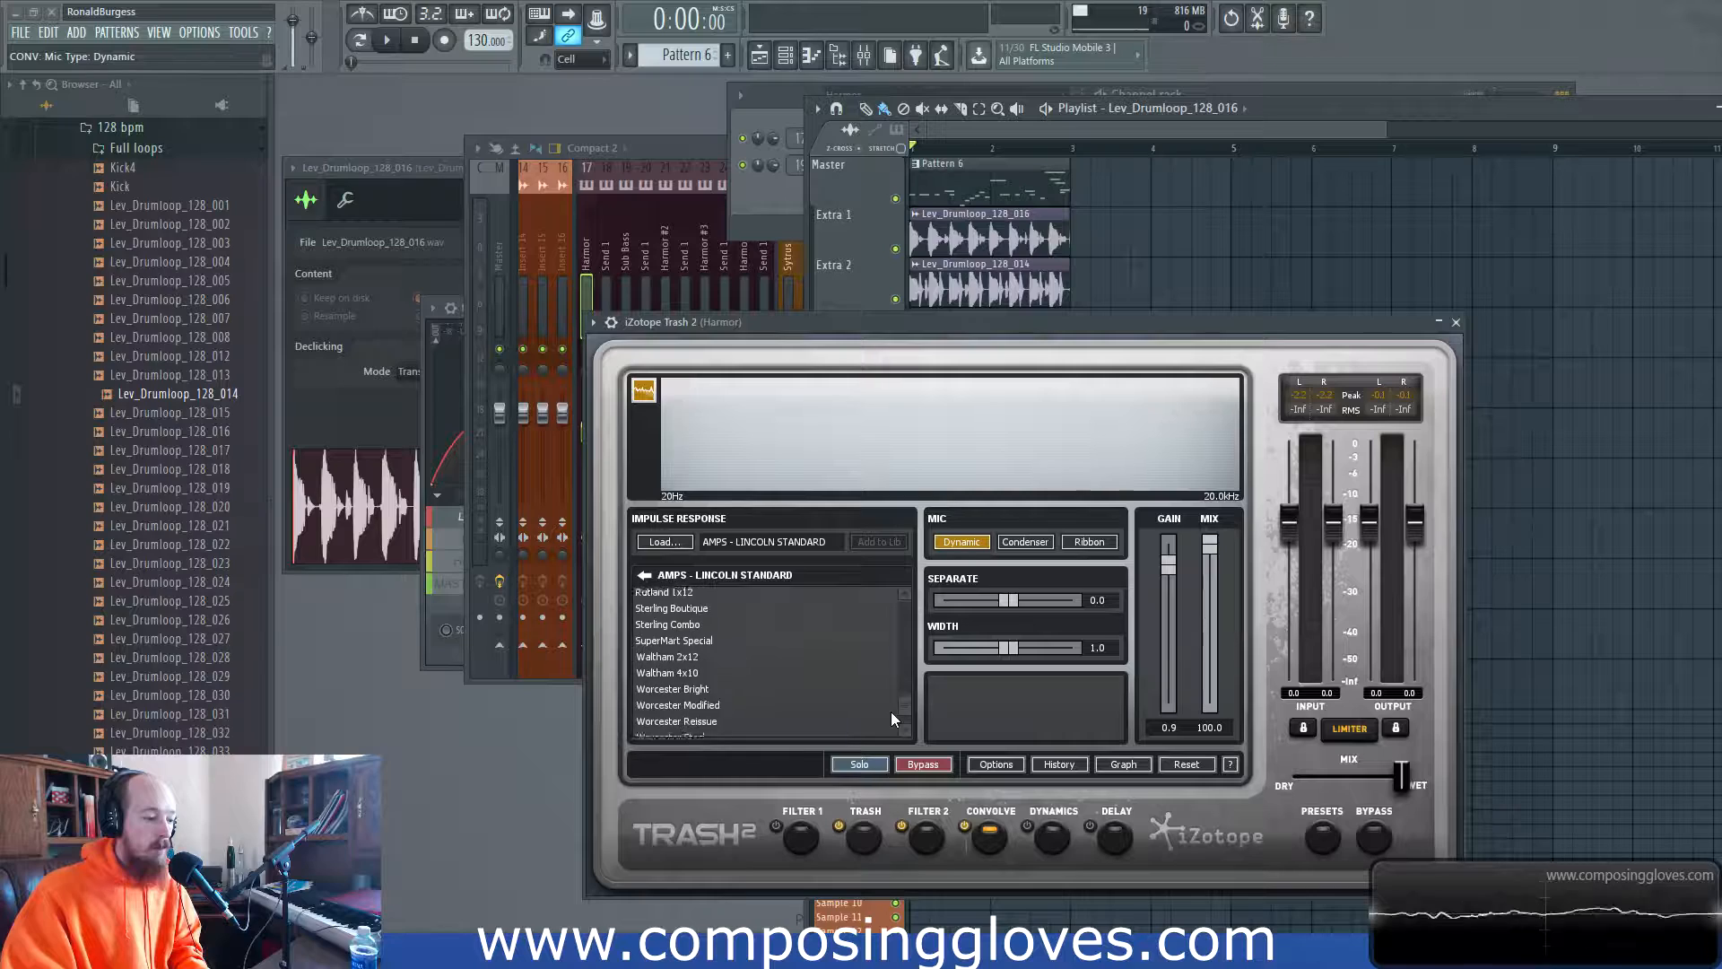
pyautogui.scroll(15, 890, 681)
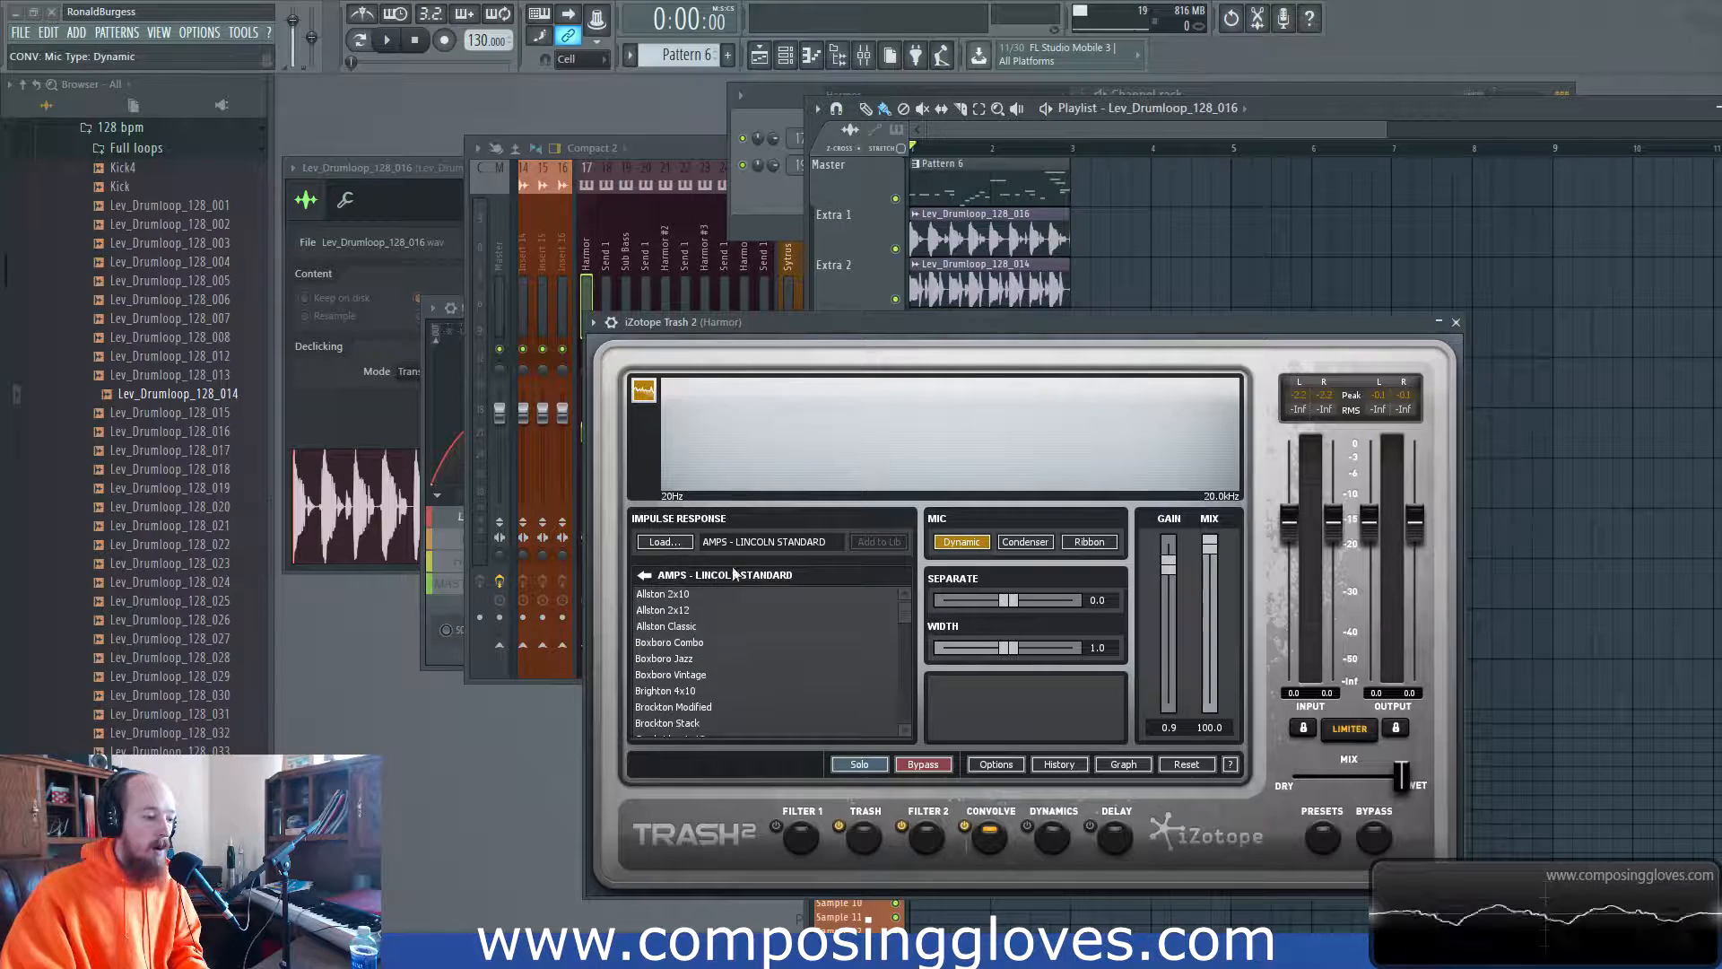
pyautogui.click(644, 575)
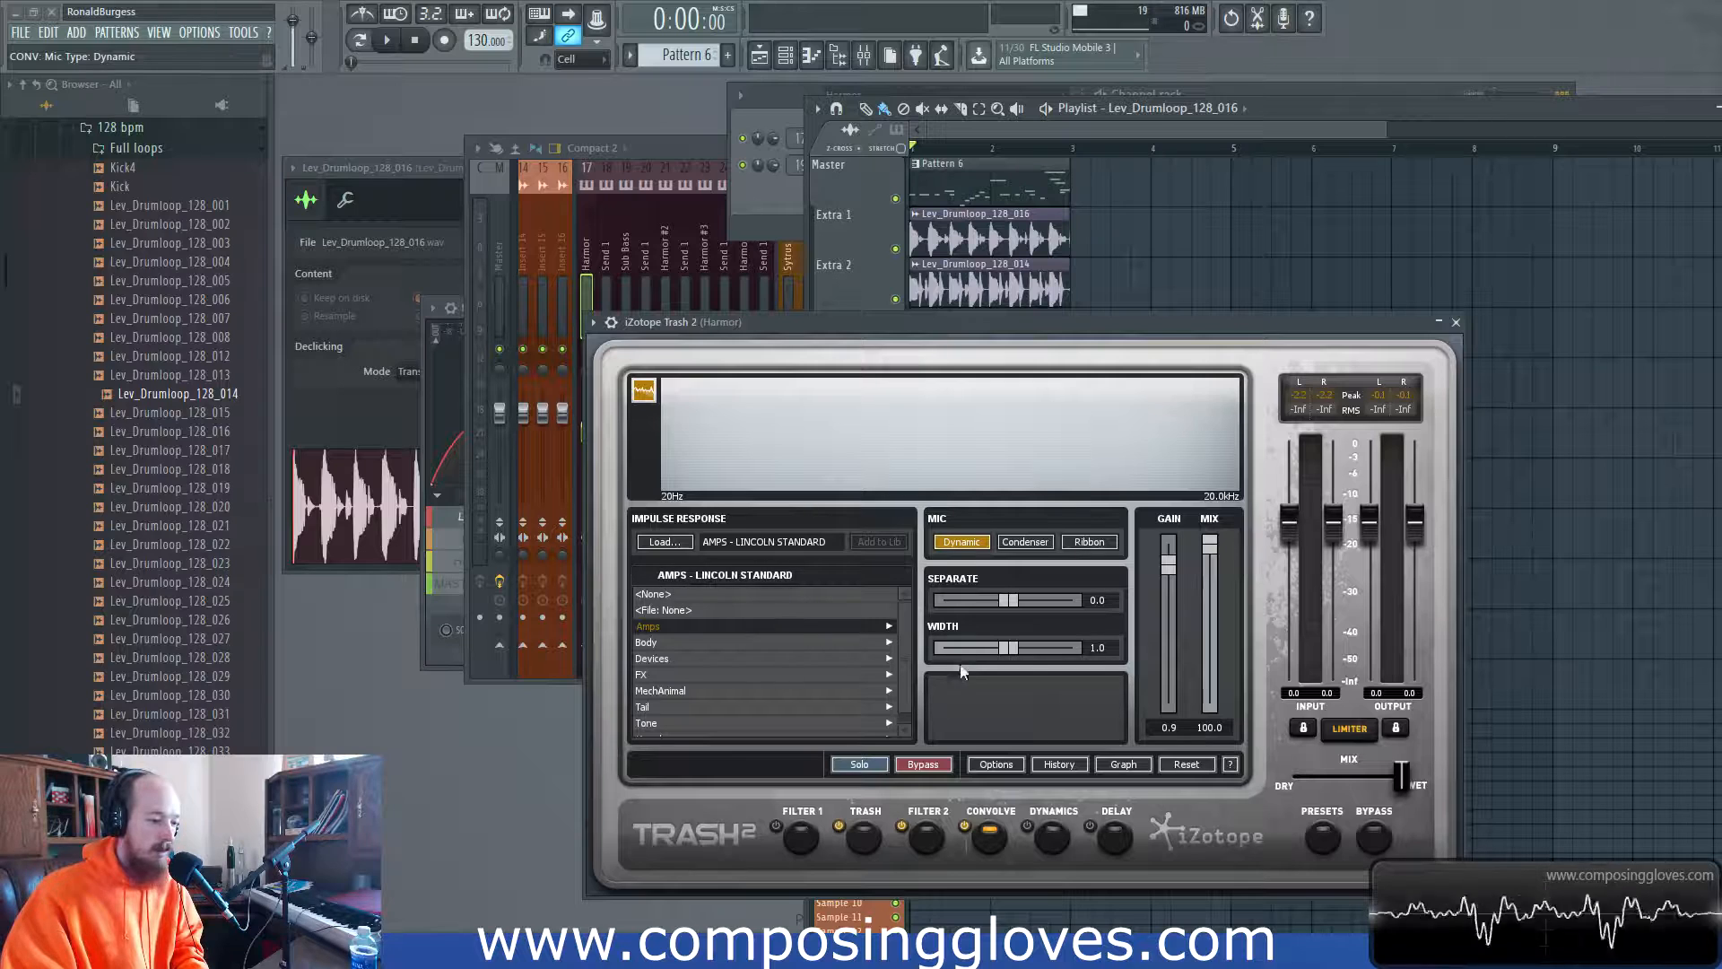
pyautogui.scroll(-1, 897, 664)
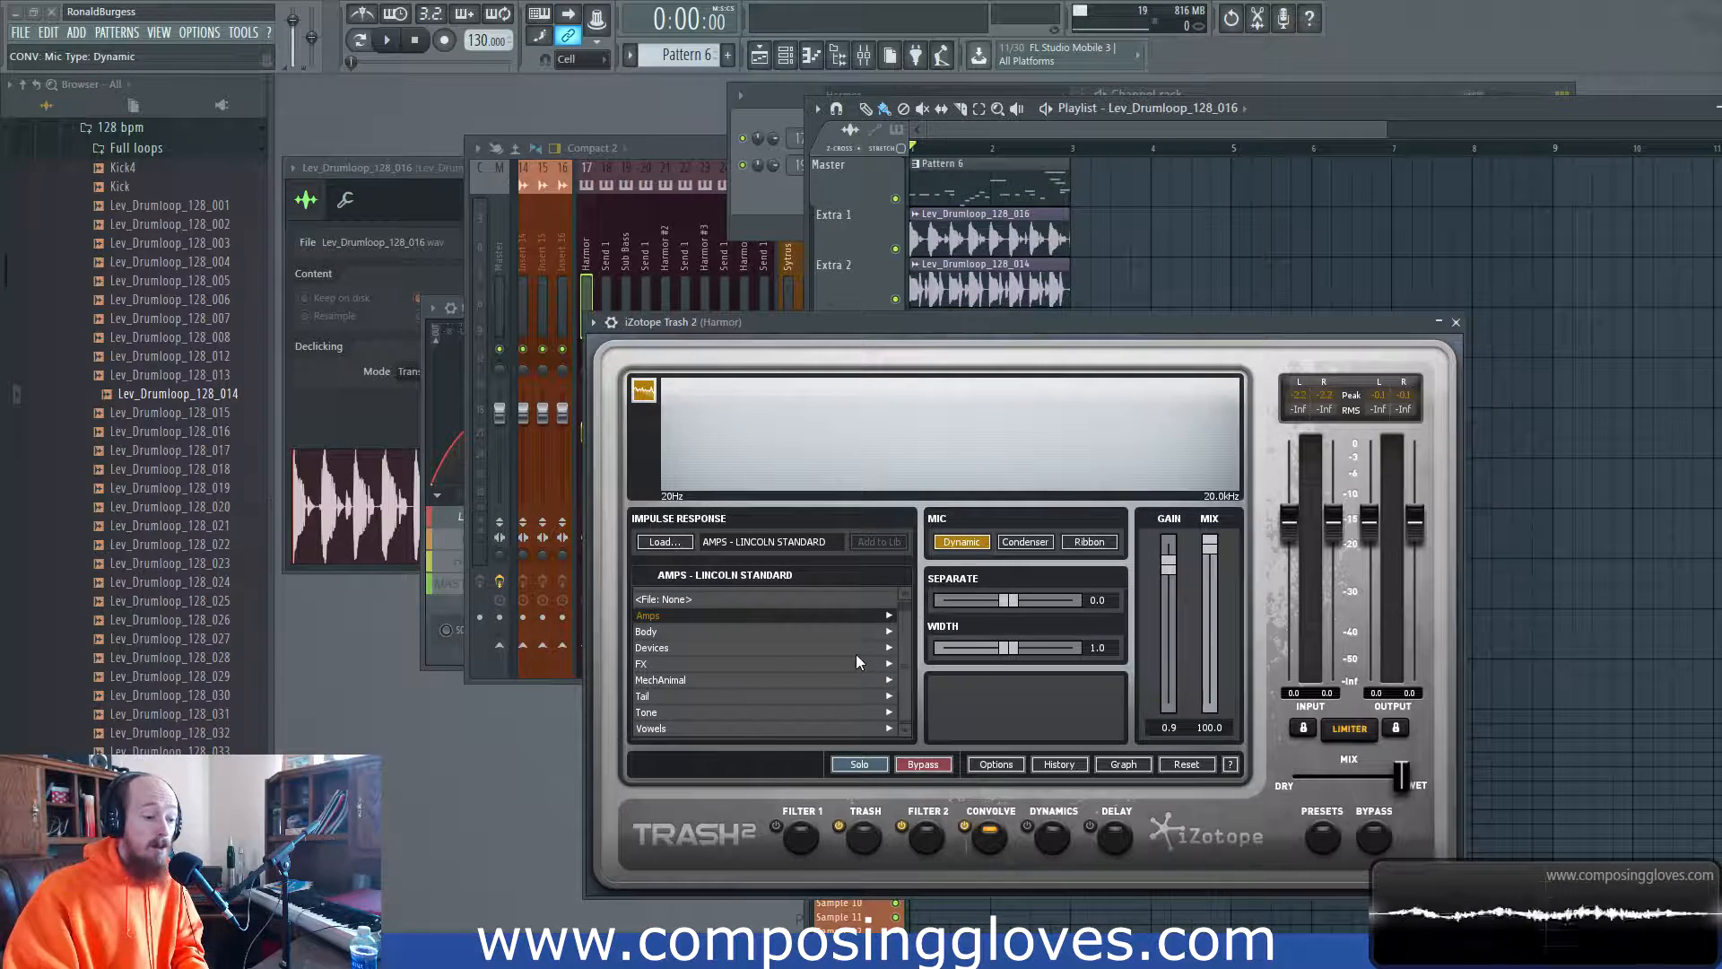
pyautogui.scroll(1, 906, 646)
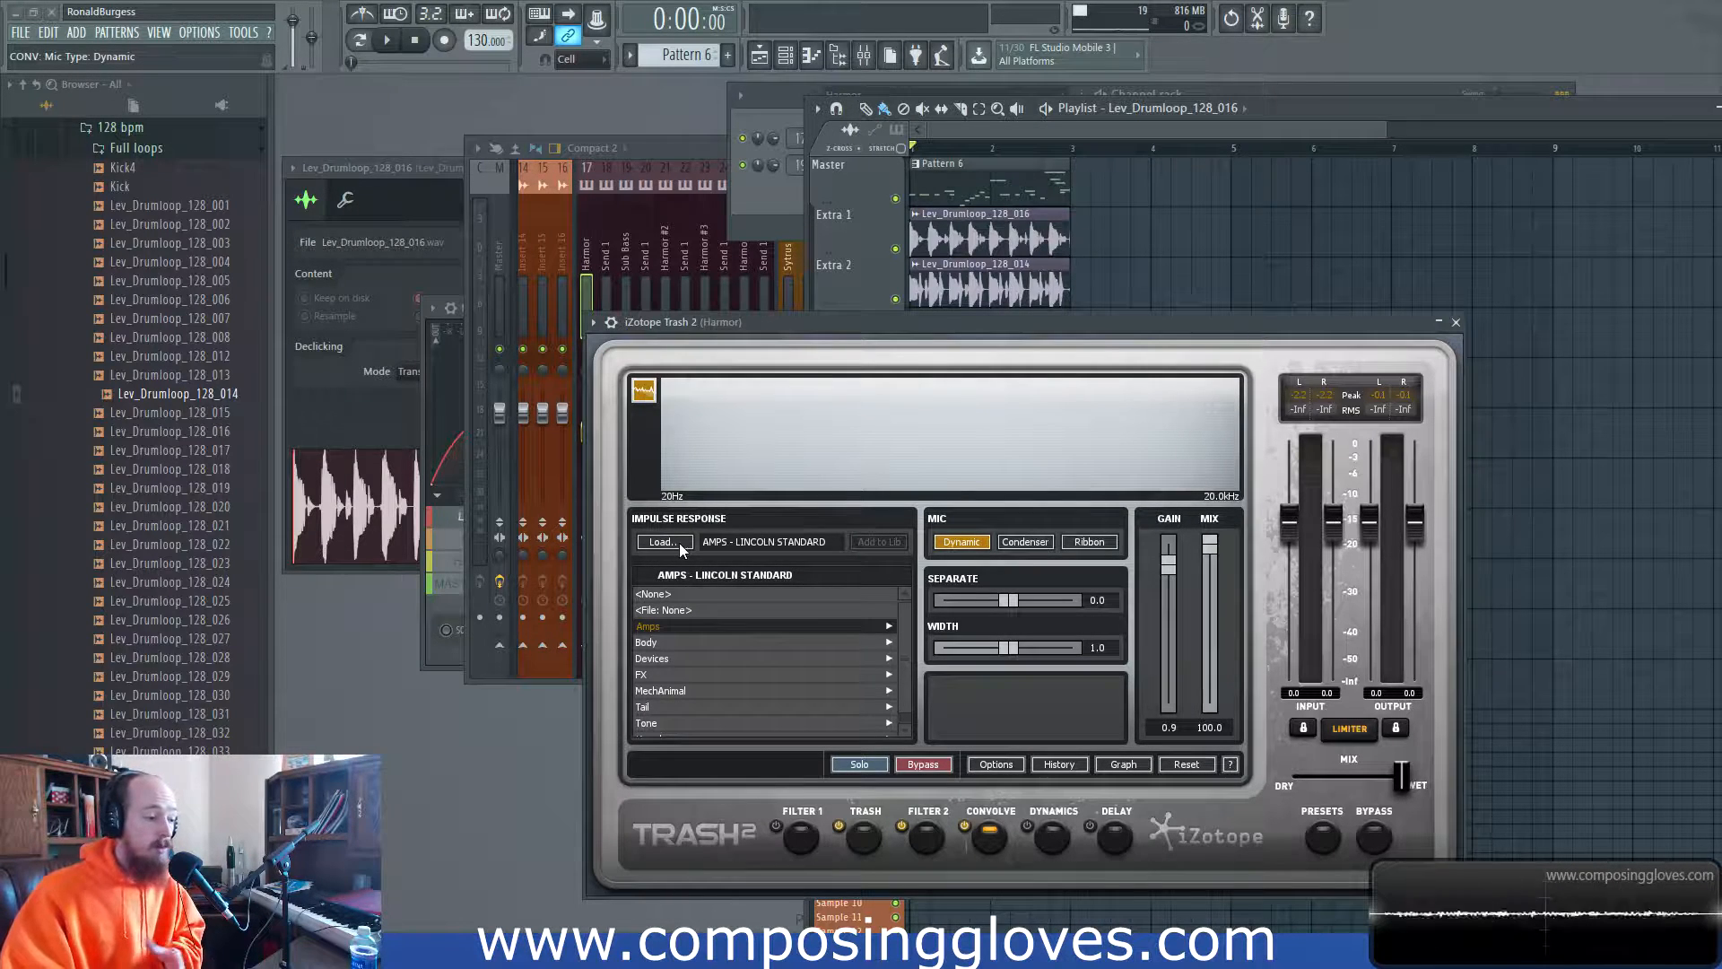
# Step: Load the Vowels impulse Ee, and audition the Oe and Ou vowel impulses during playback
pyautogui.scroll(-1, 736, 678)
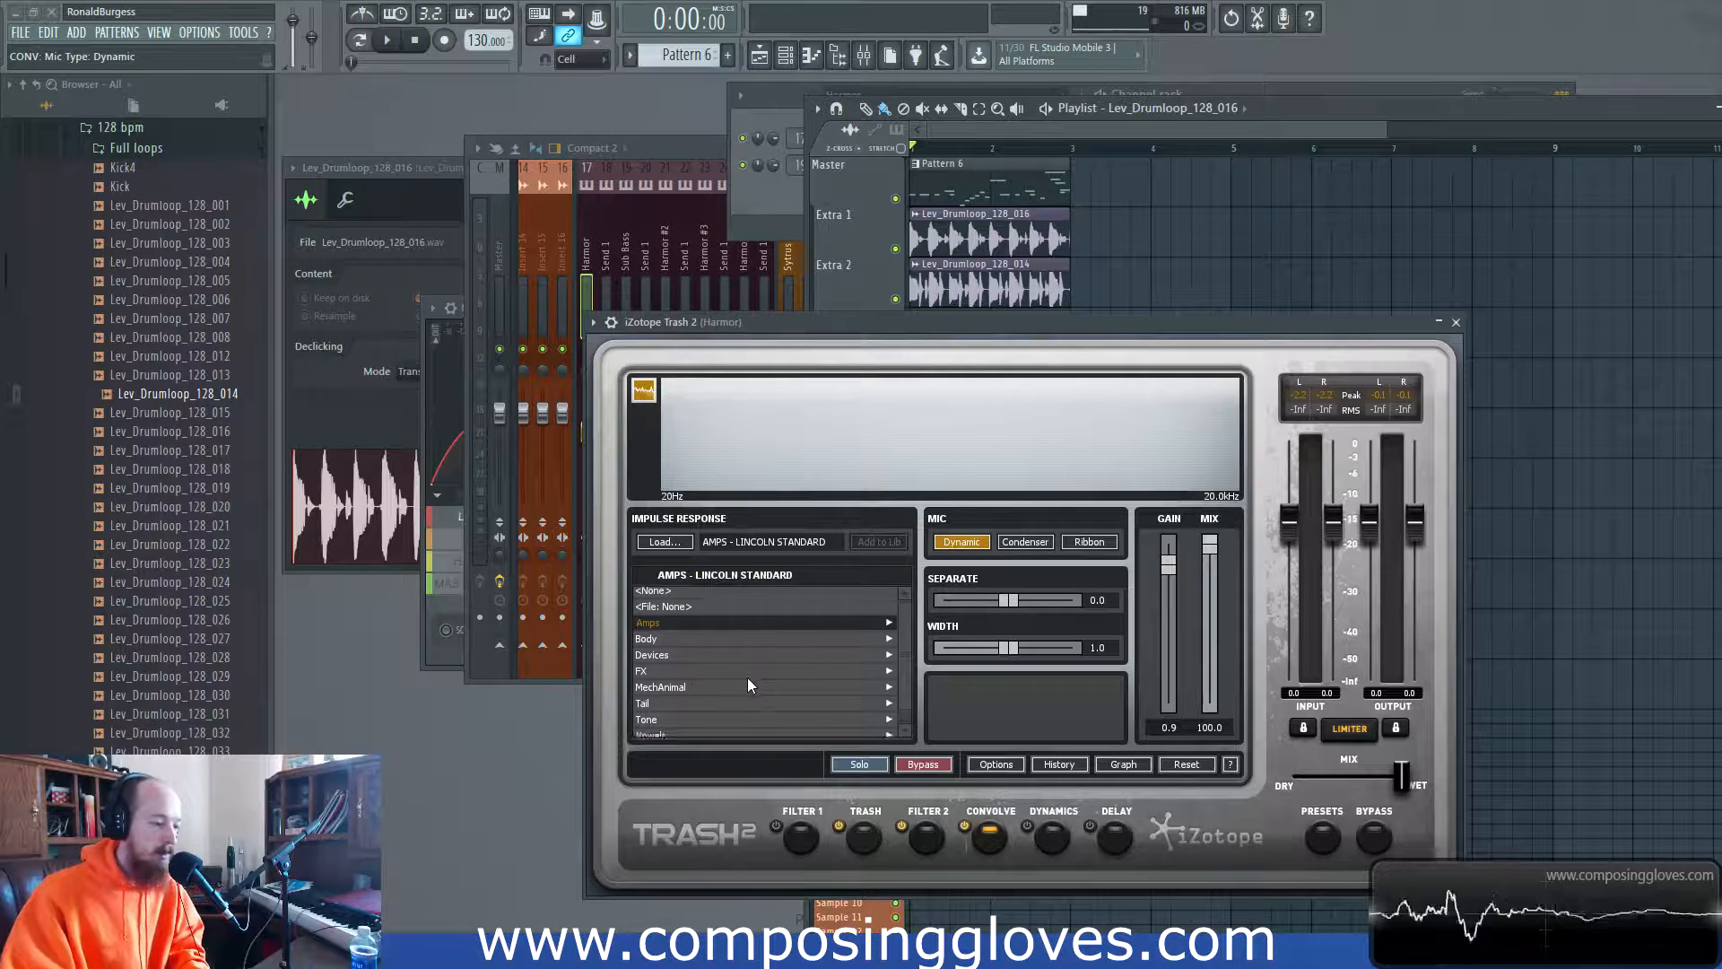
pyautogui.click(725, 734)
pyautogui.click(642, 627)
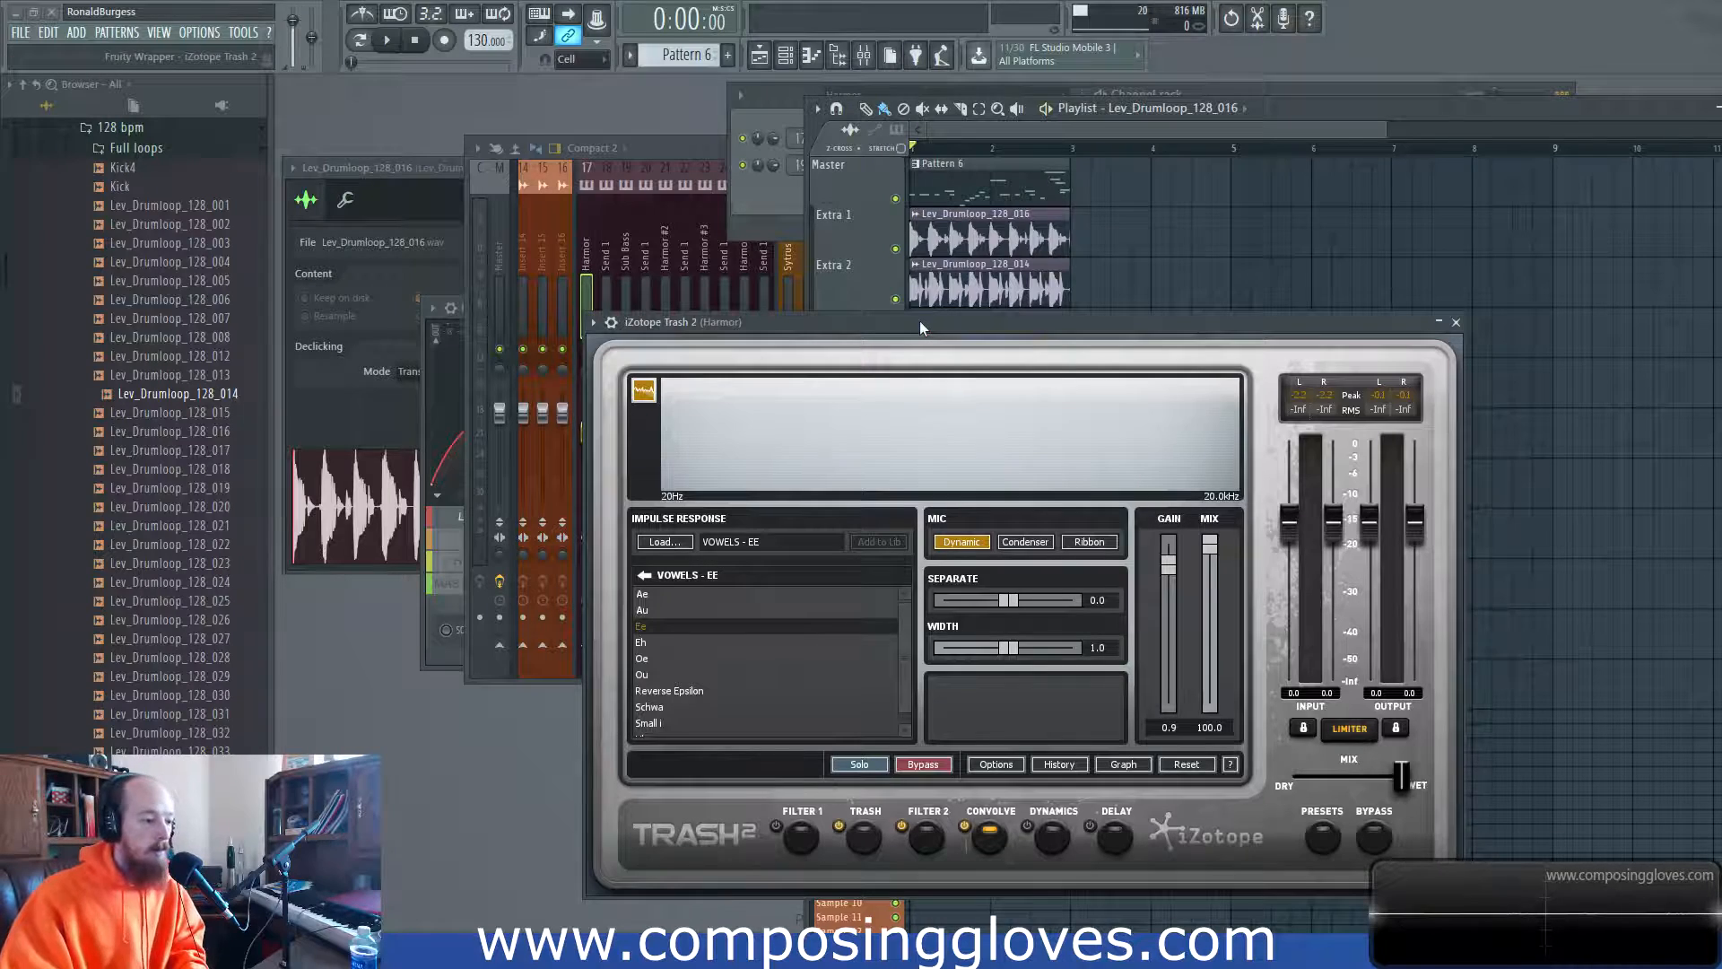
pyautogui.press('space')
pyautogui.click(800, 661)
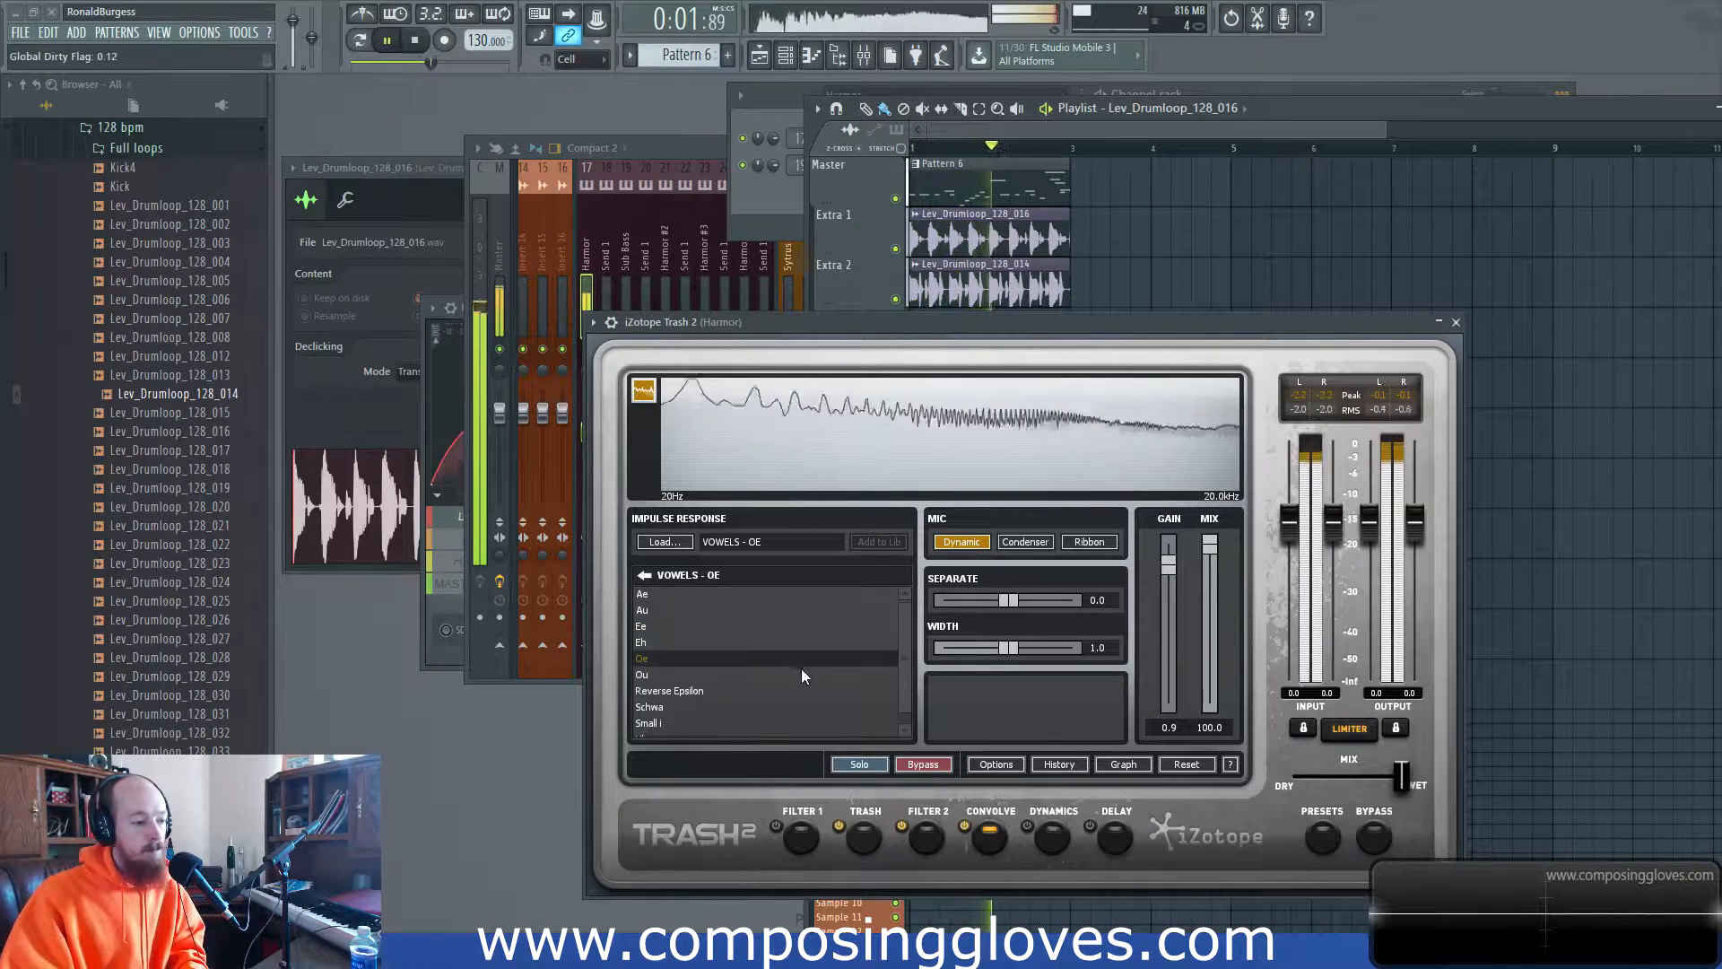
pyautogui.click(799, 676)
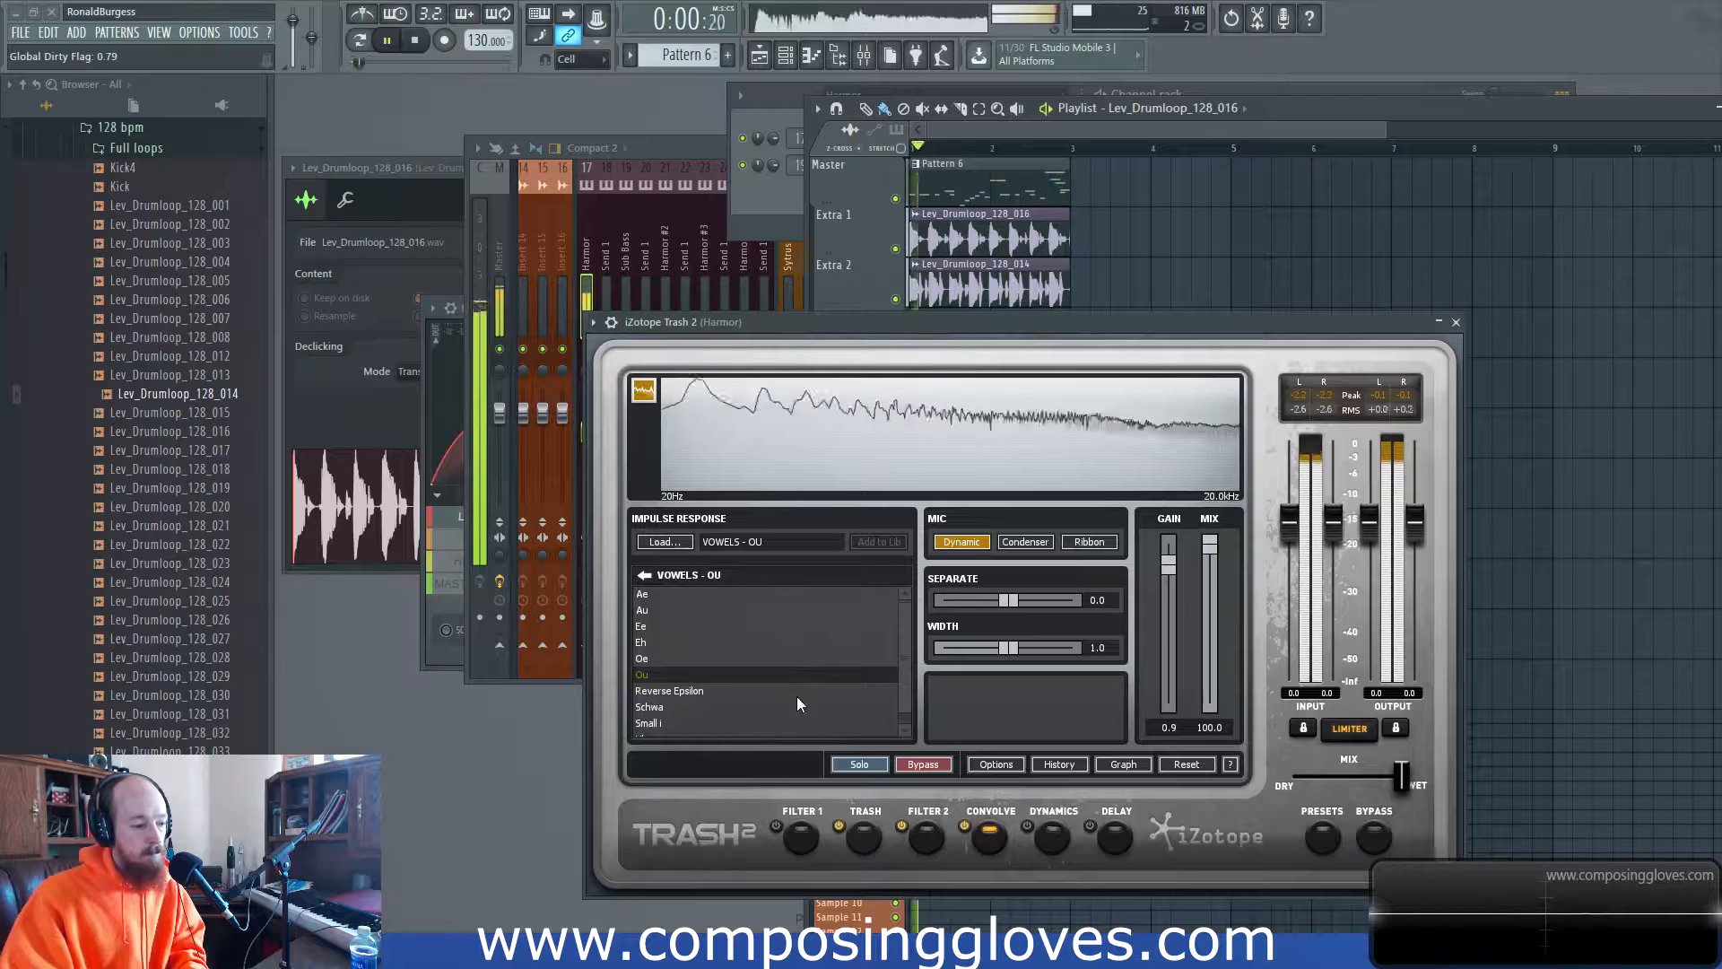
pyautogui.press('space')
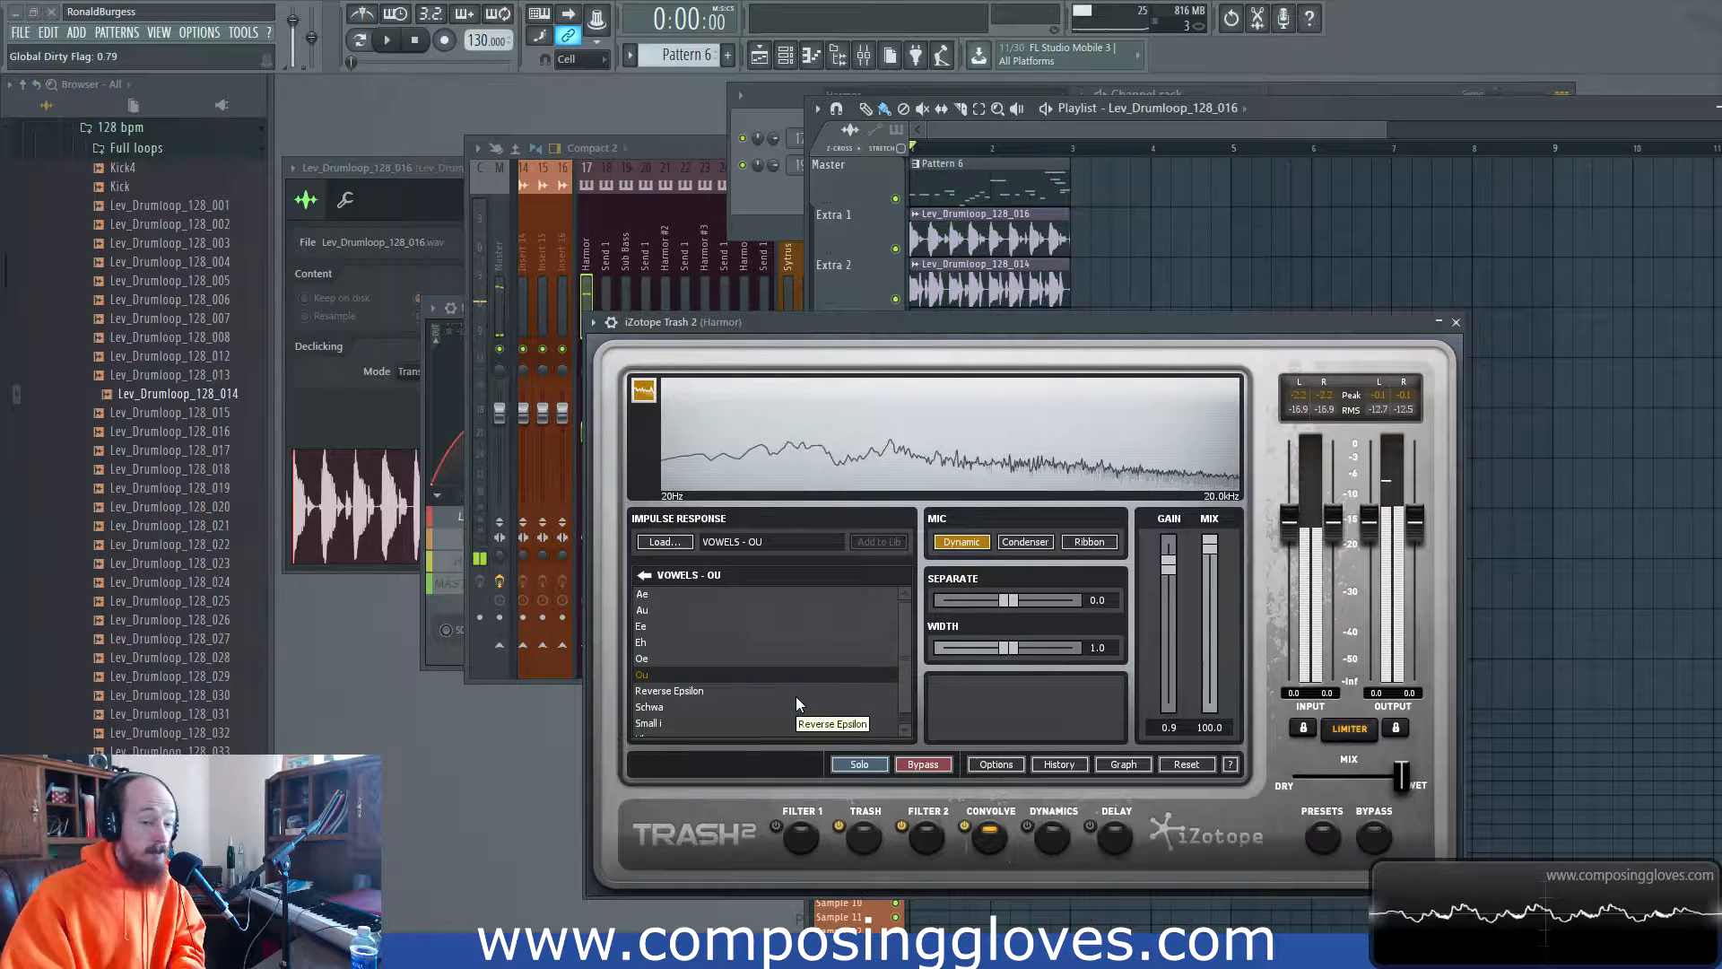
# Step: Bypass the Trash and Filter 2 modules, and audition the Ou and Ee vowel impulses through Convolve
pyautogui.click(838, 824)
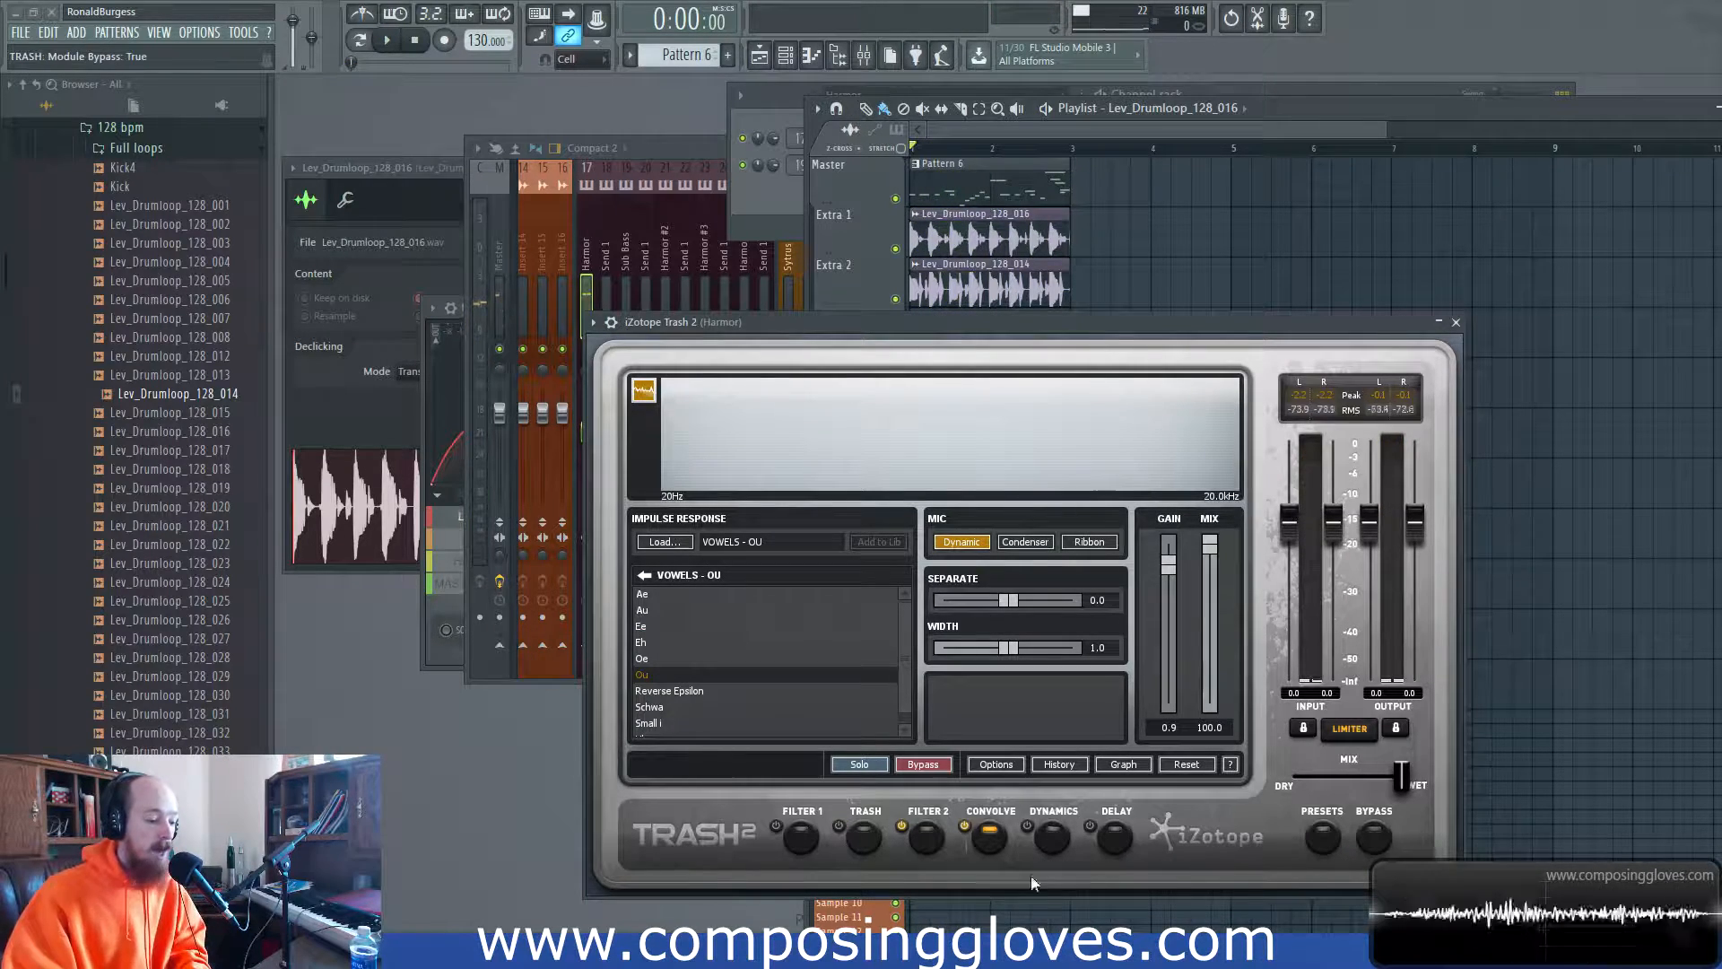
pyautogui.click(903, 825)
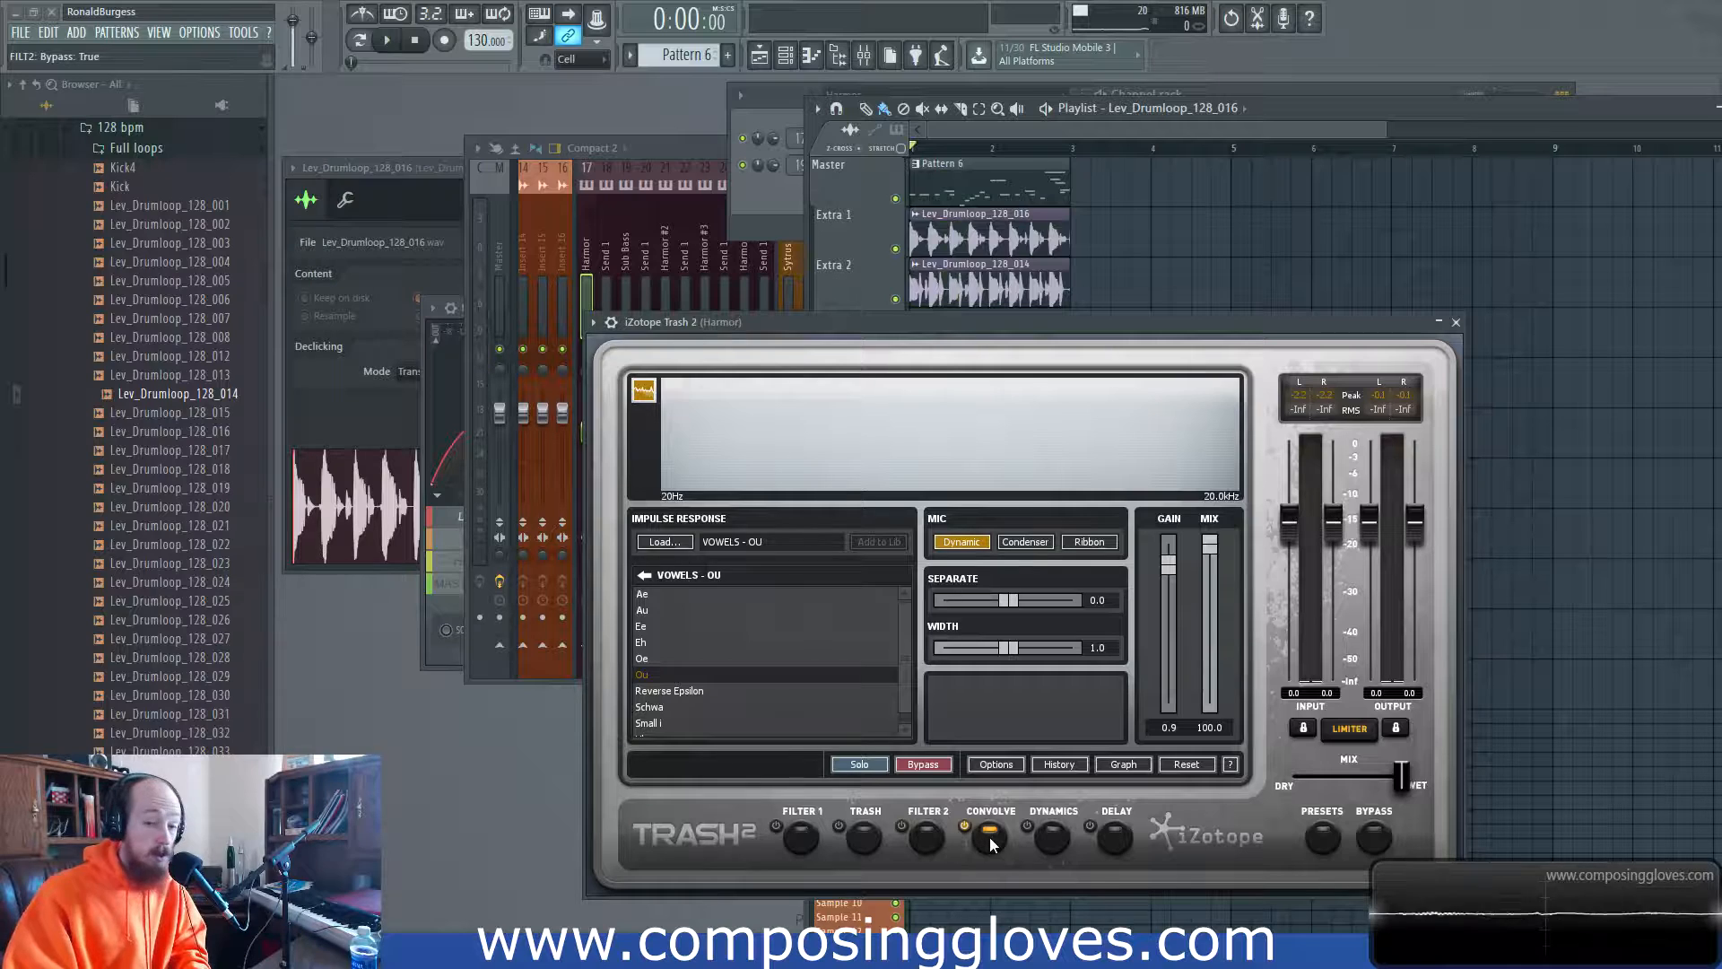
pyautogui.press('space')
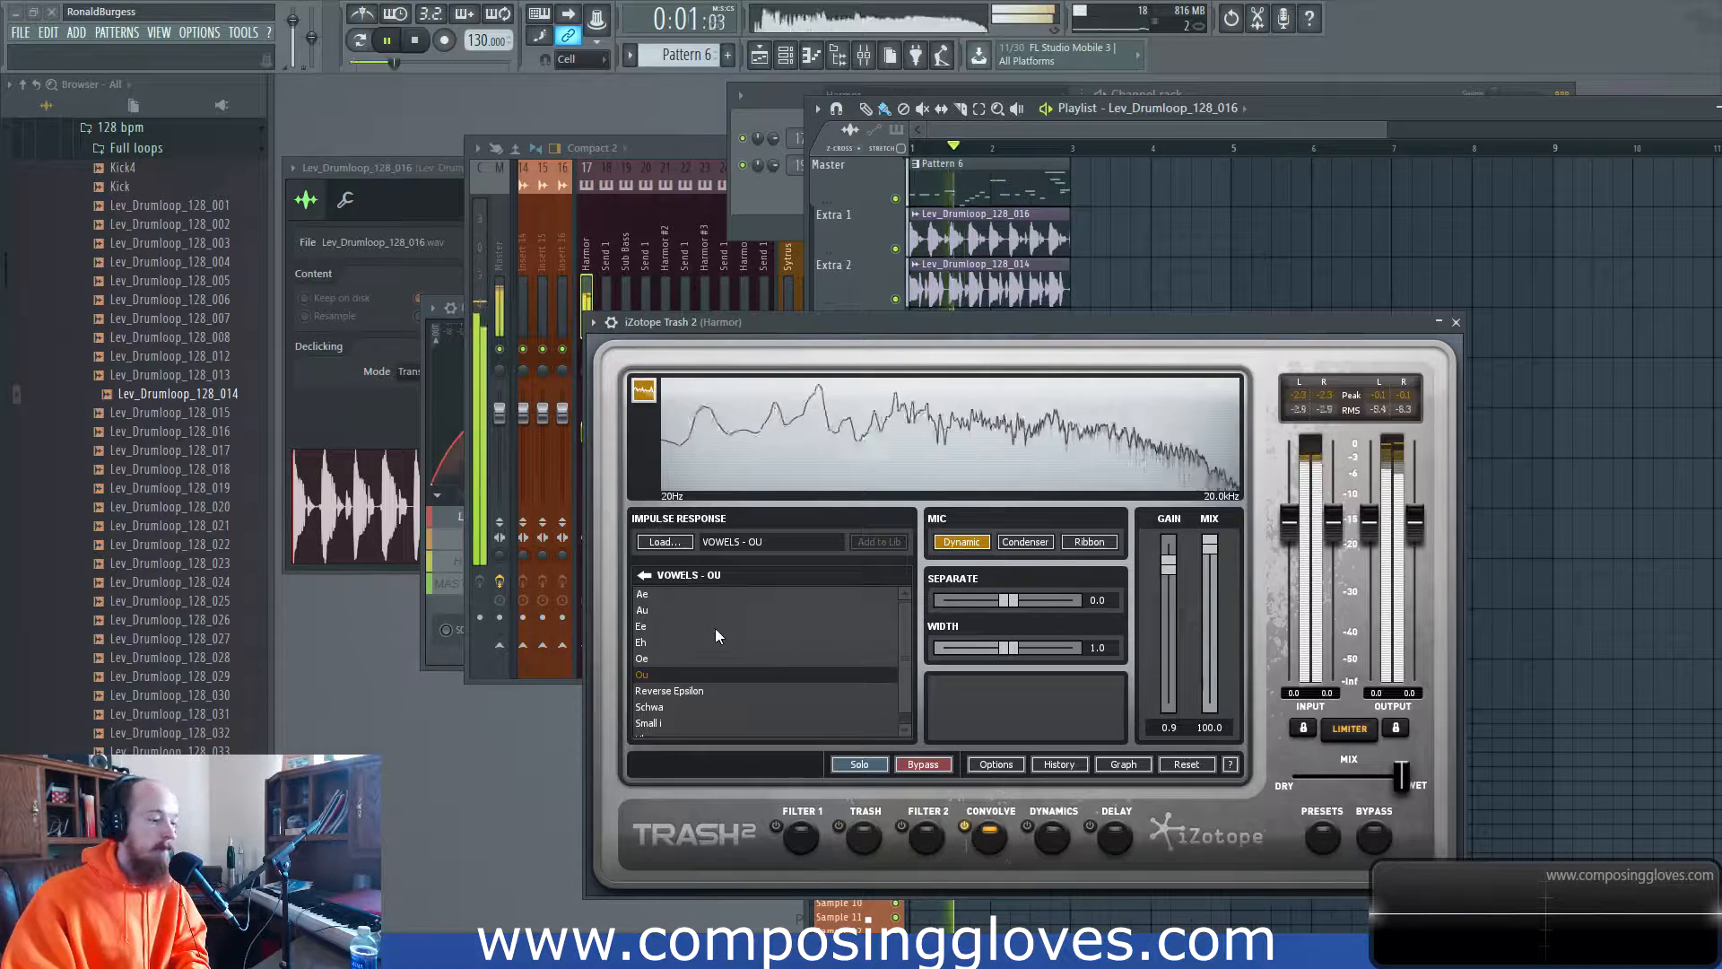
pyautogui.click(731, 627)
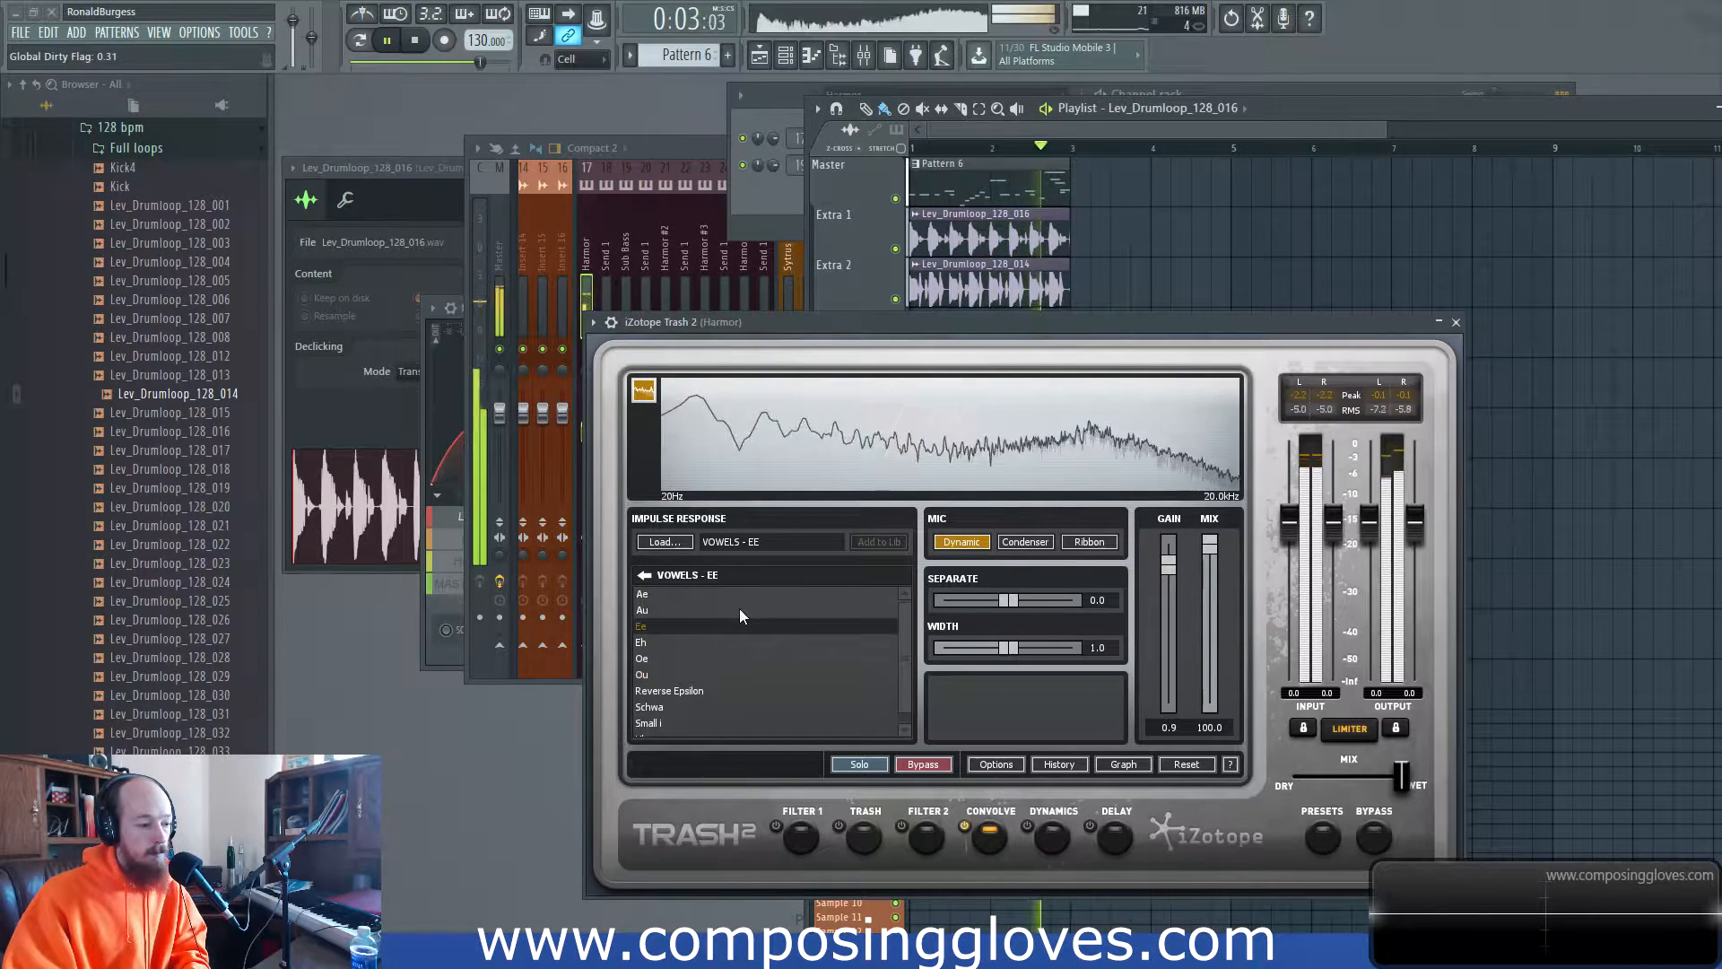
pyautogui.press('space')
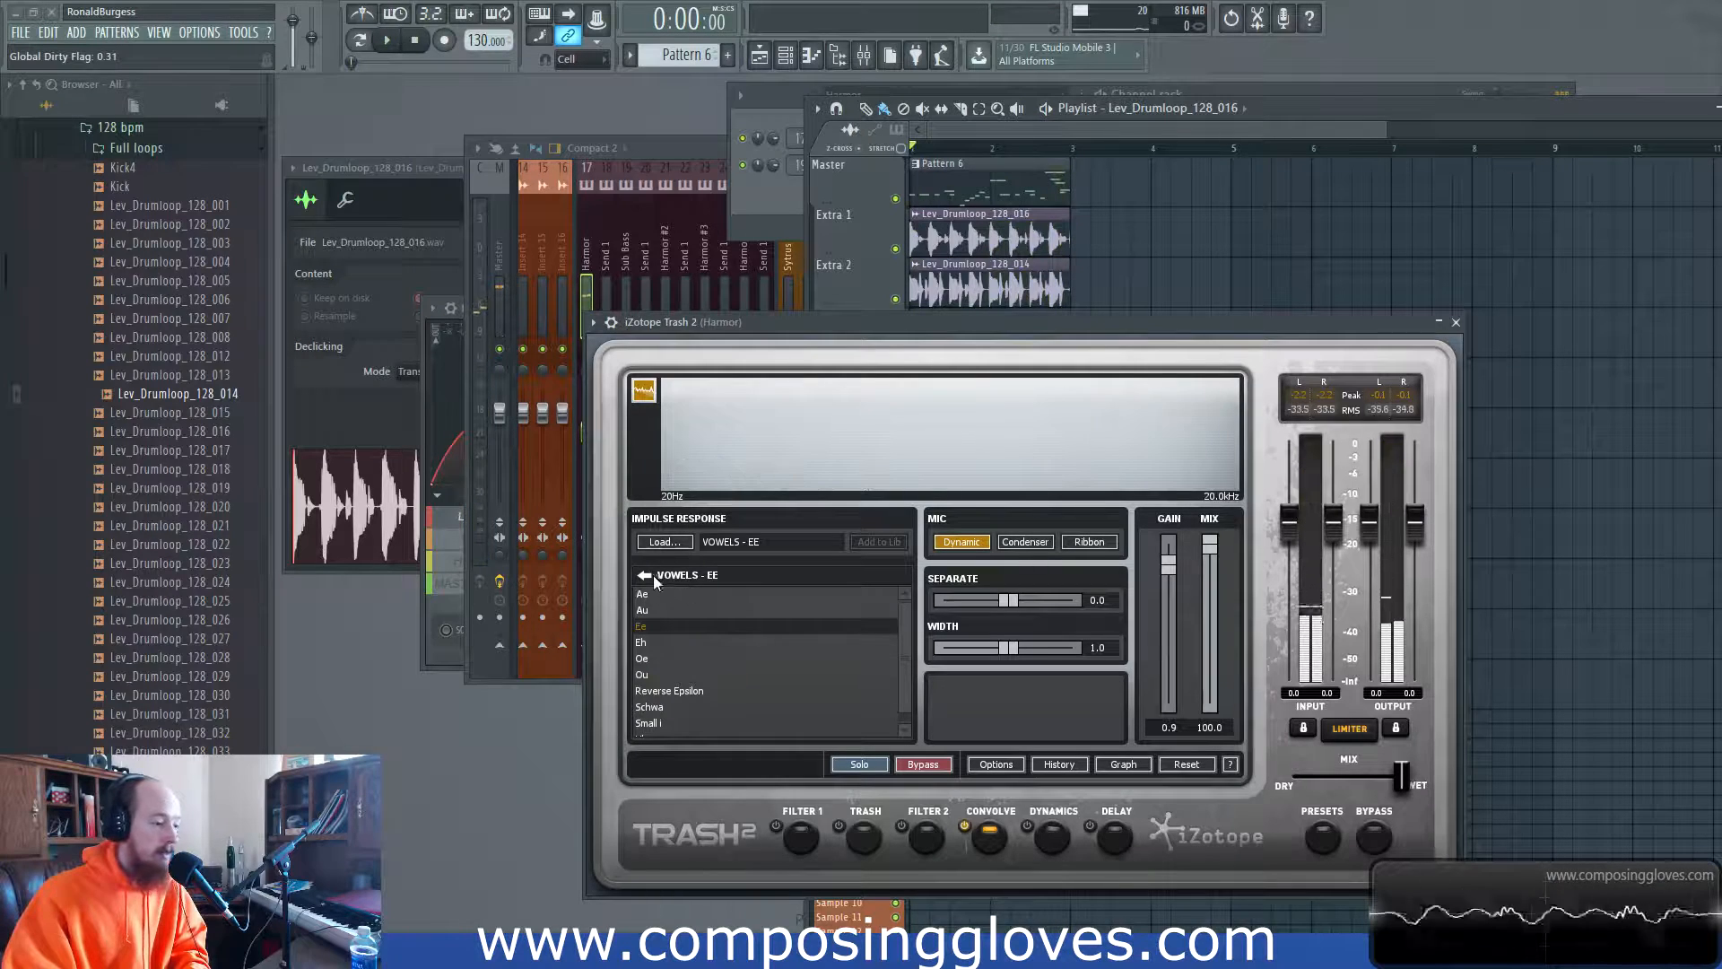
# Step: Look through the FX impulses, and load and audition Kick and Bell from the Devices category
pyautogui.click(650, 577)
pyautogui.click(712, 660)
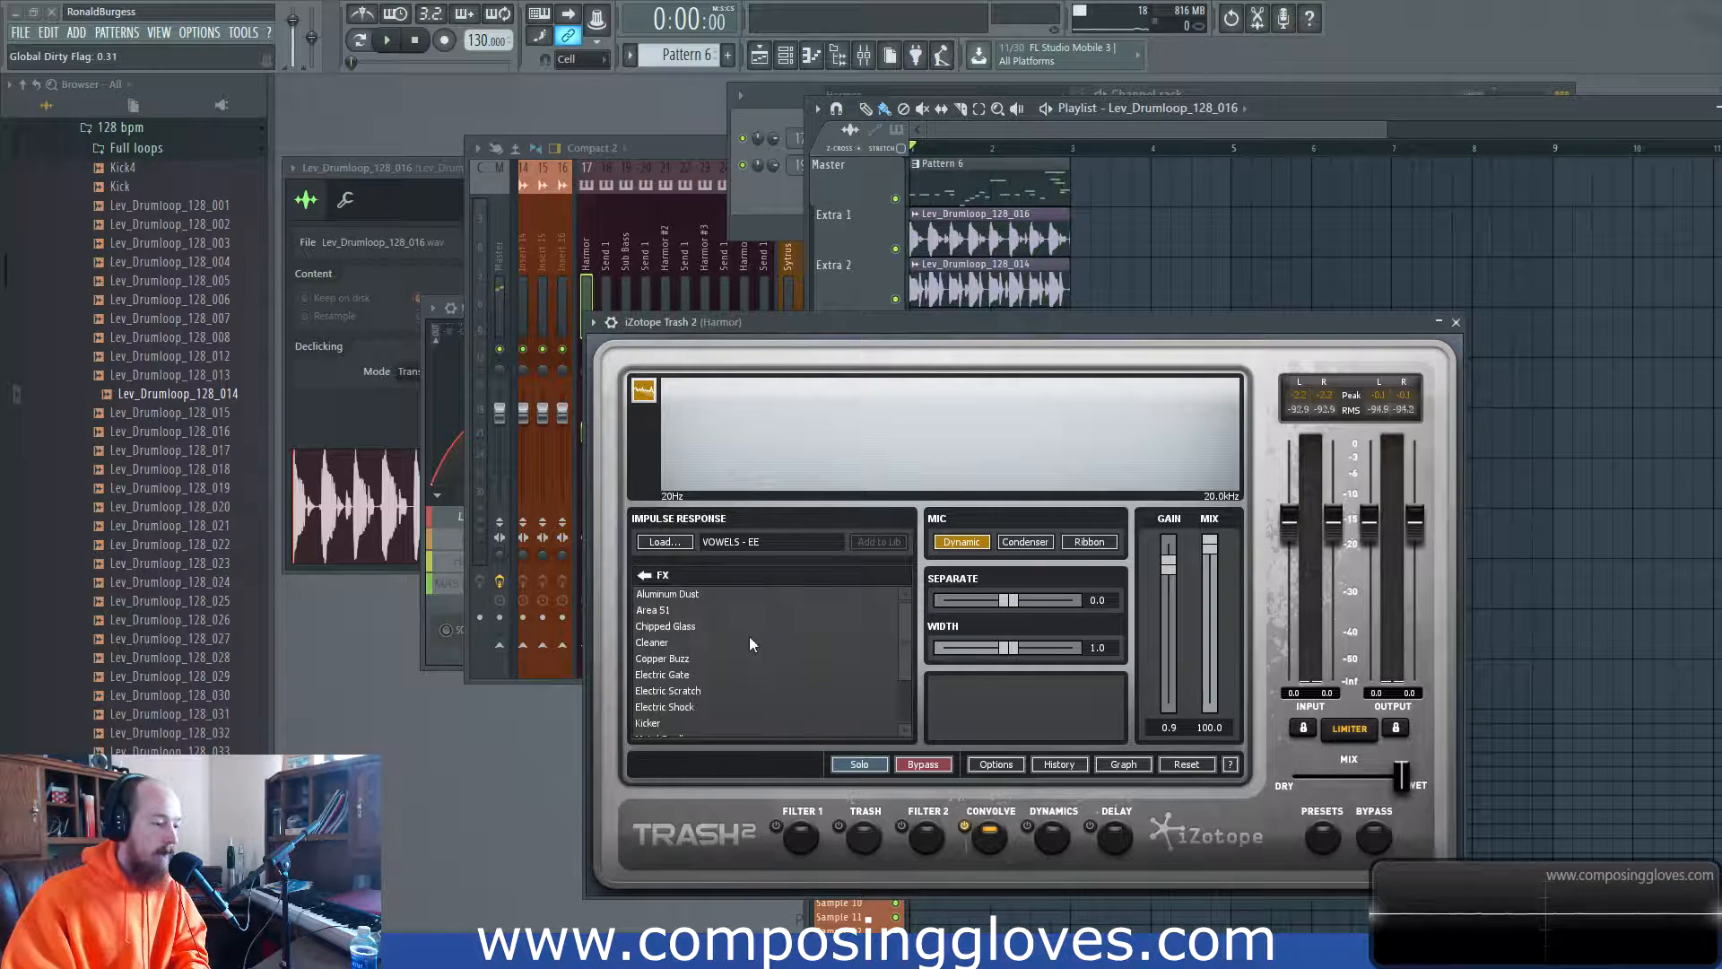
pyautogui.click(644, 576)
pyautogui.click(676, 646)
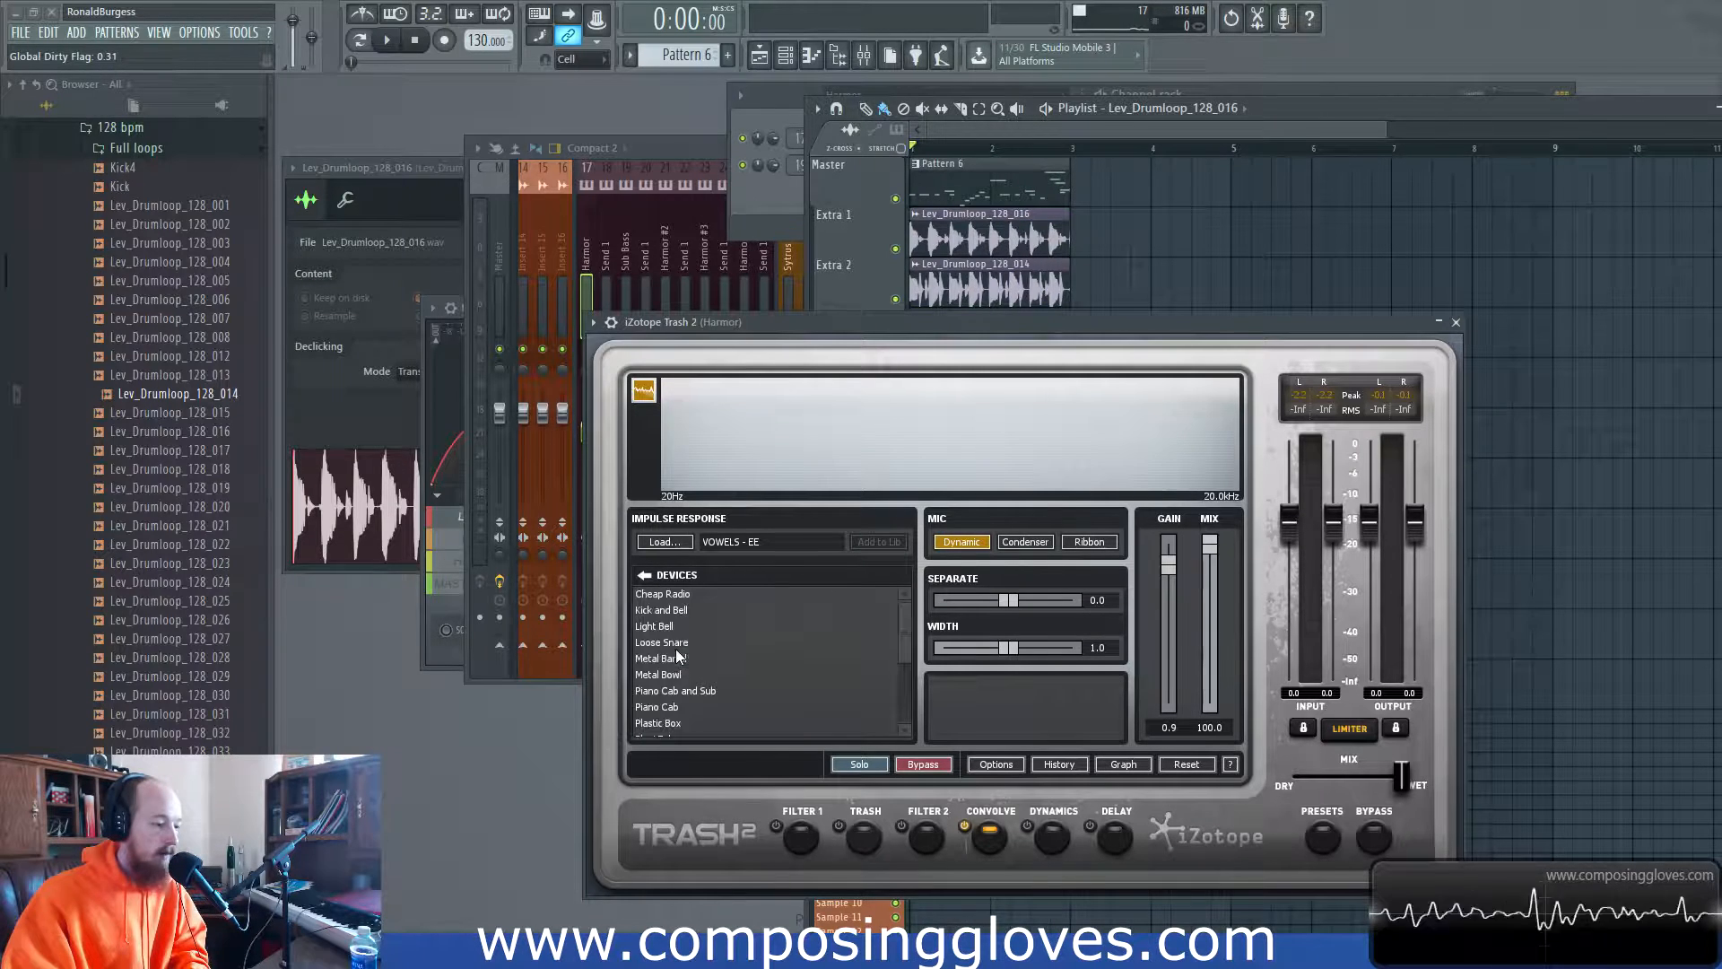
pyautogui.click(687, 611)
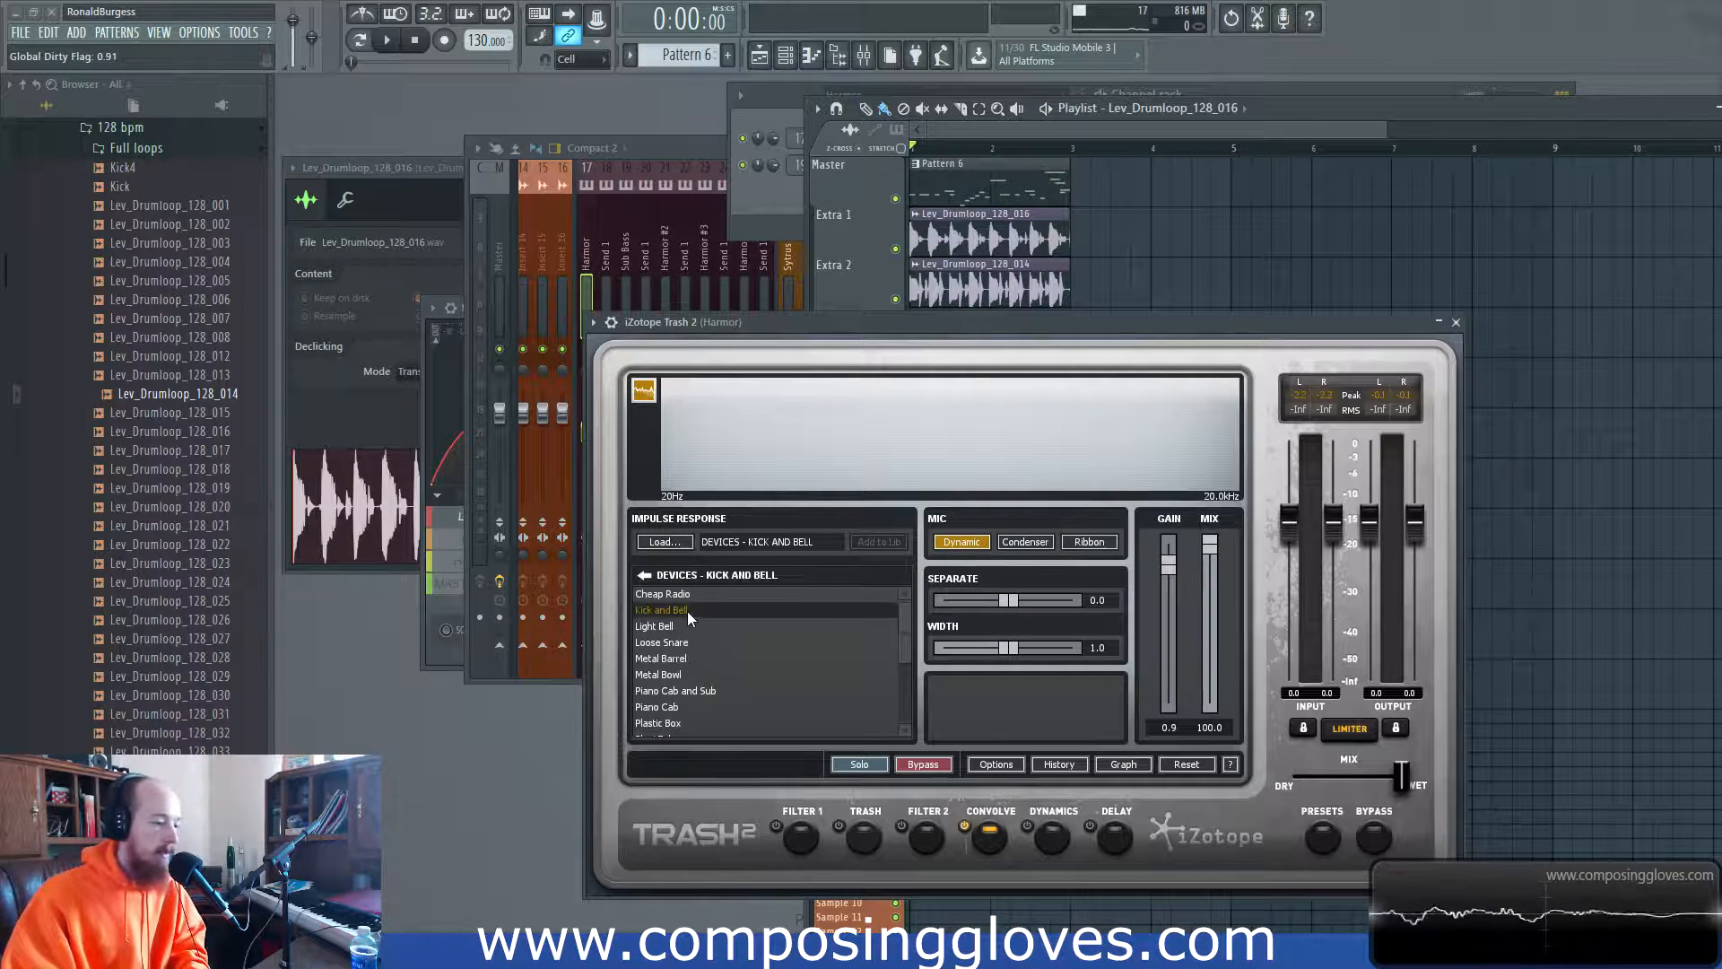
pyautogui.press('space')
pyautogui.press('space')
# Step: Audition the Metal Bowl device impulse, and return to the top-level impulse categories
pyautogui.click(701, 674)
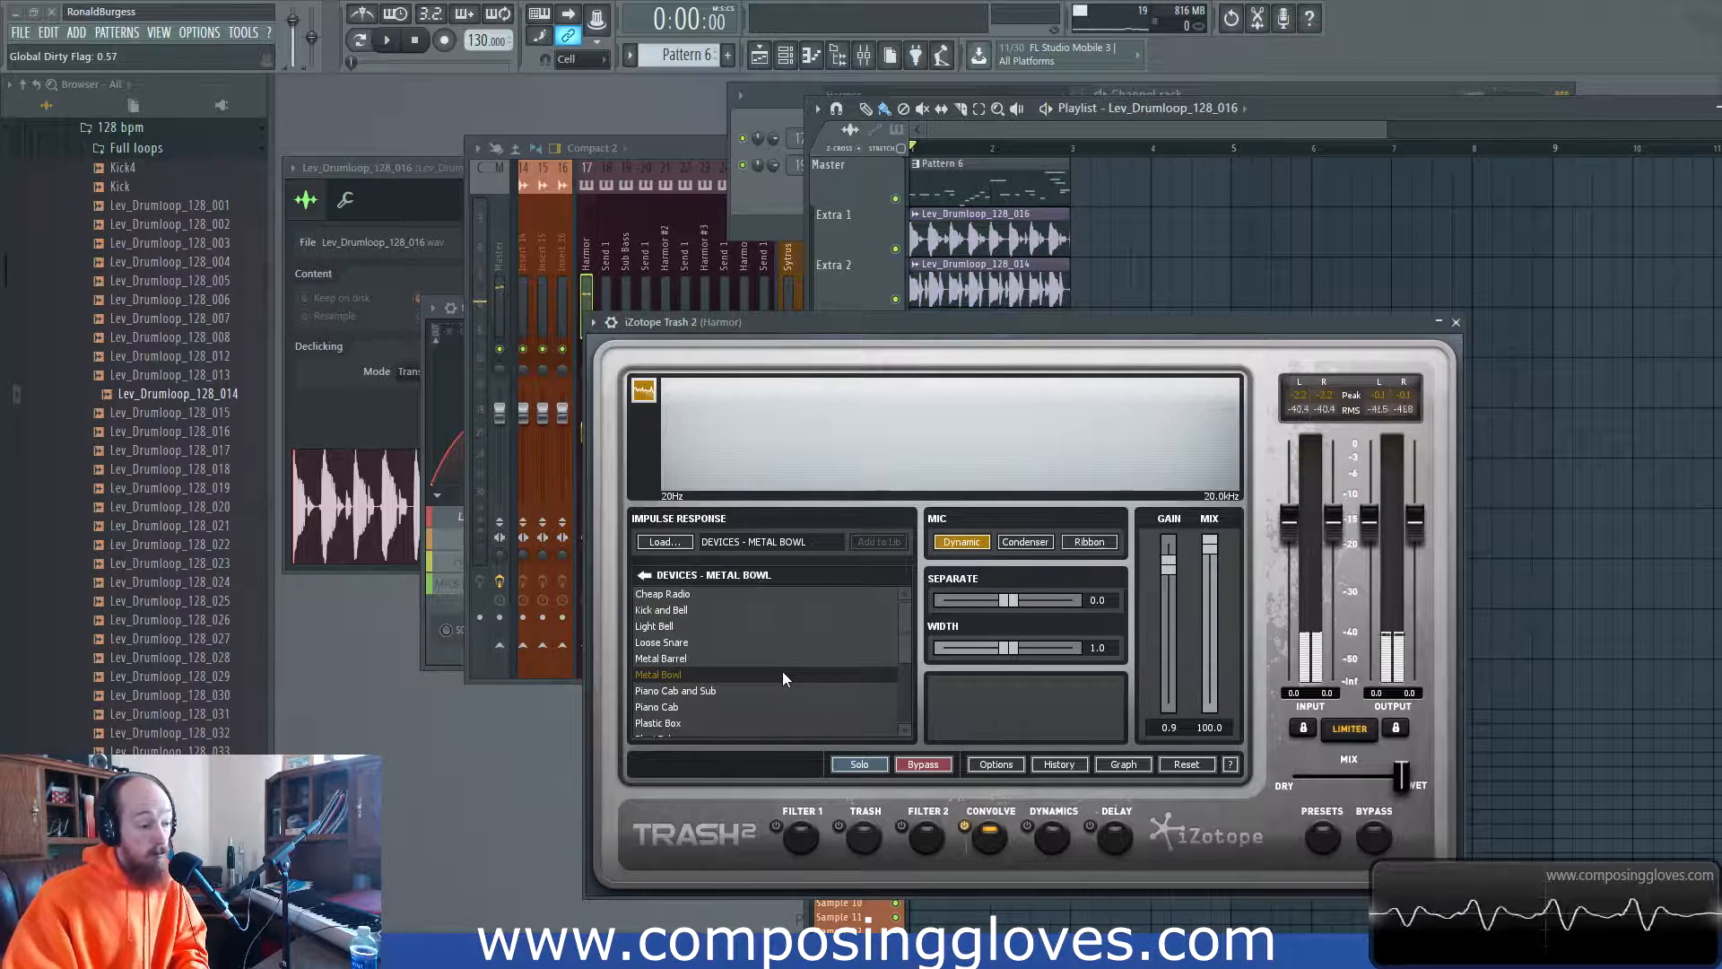
pyautogui.press('space')
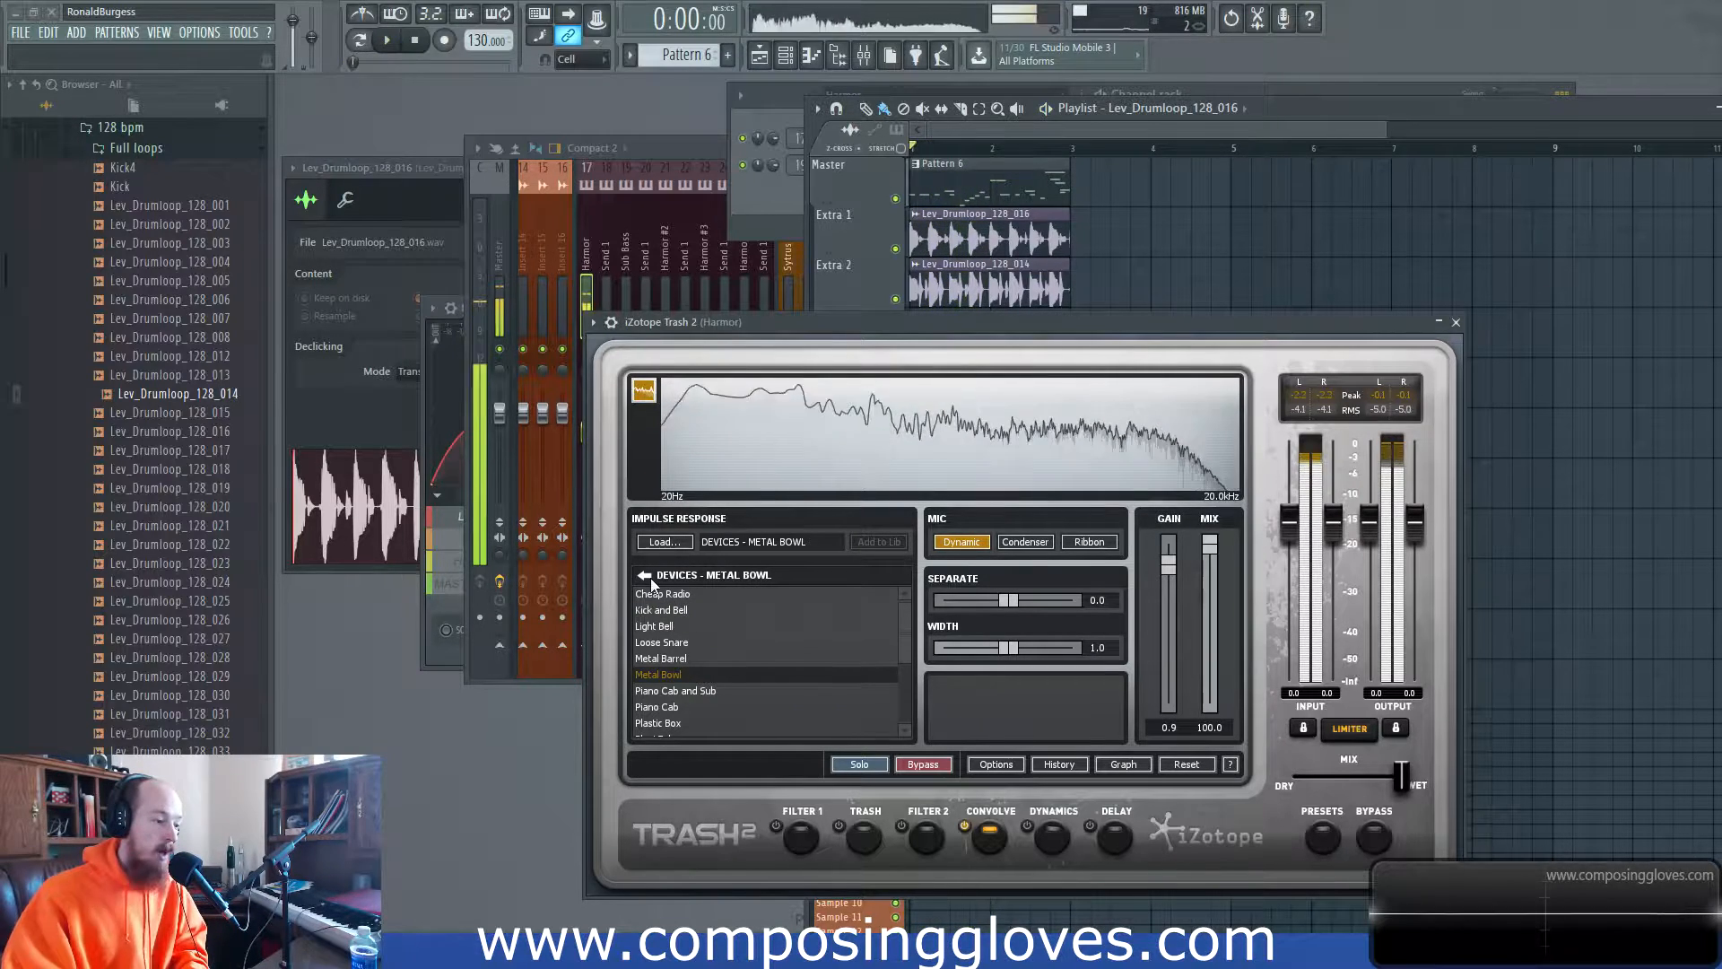
pyautogui.click(645, 575)
pyautogui.press('space')
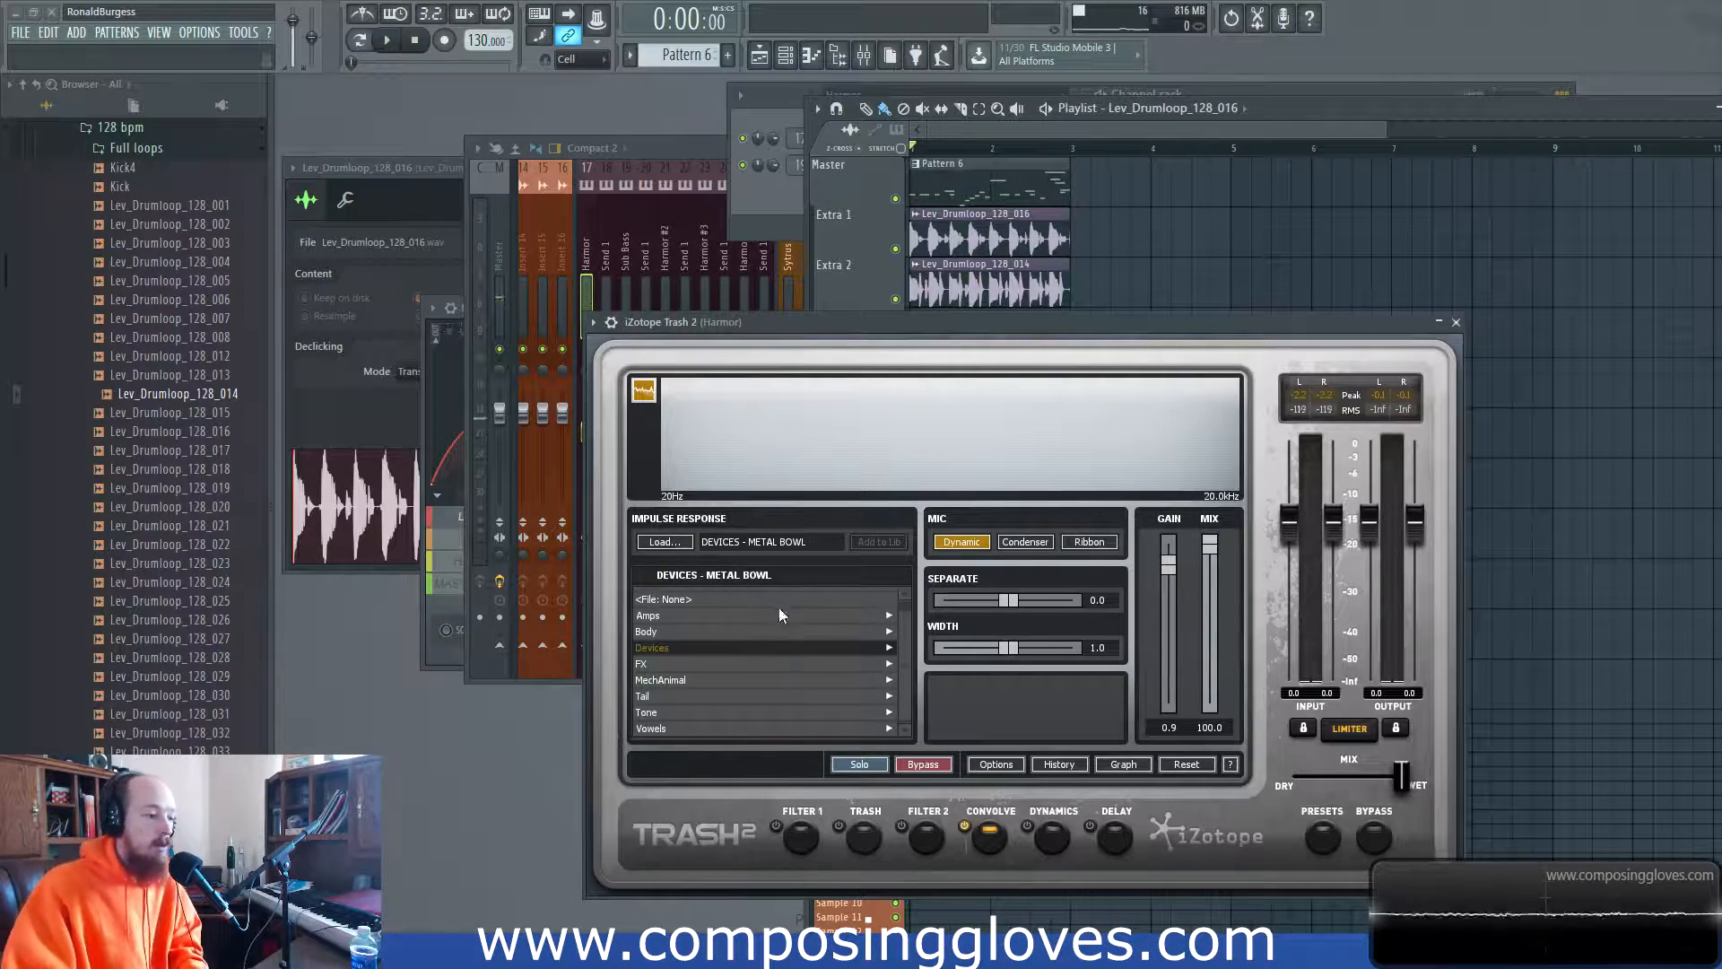
# Step: Load the Blip Accent sample from the Blip & Blop folder as a custom impulse, and audition it
pyautogui.click(665, 542)
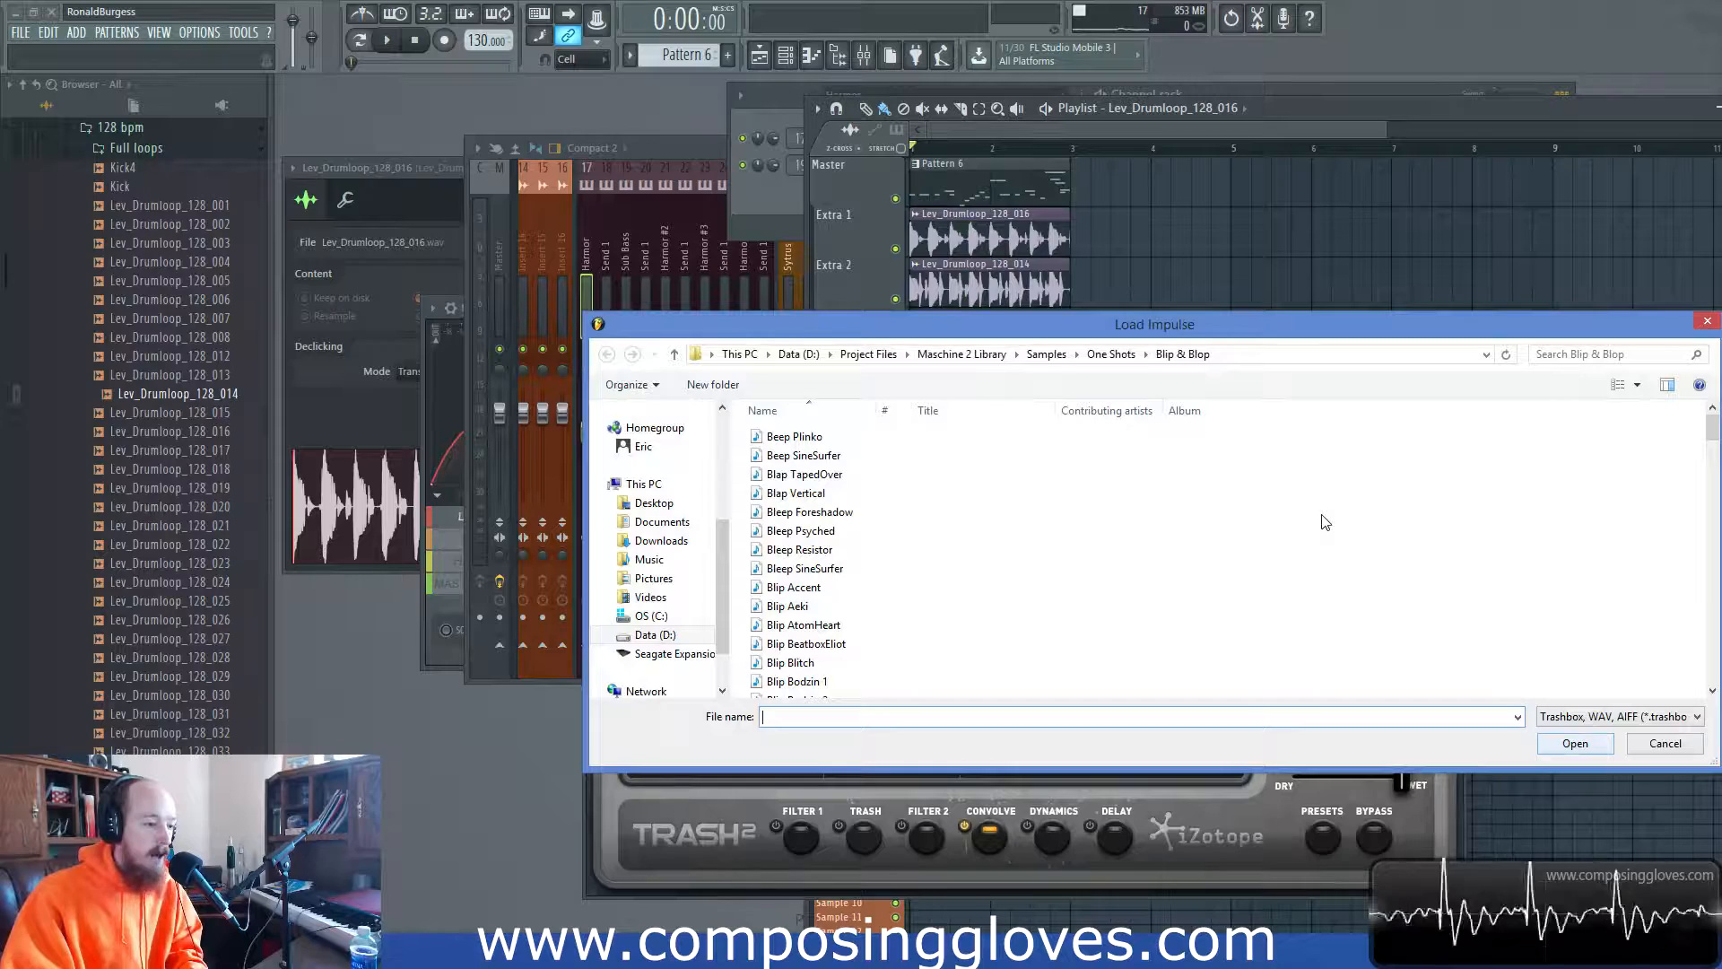
pyautogui.moveTo(1018, 325); pyautogui.dragTo(828, 164)
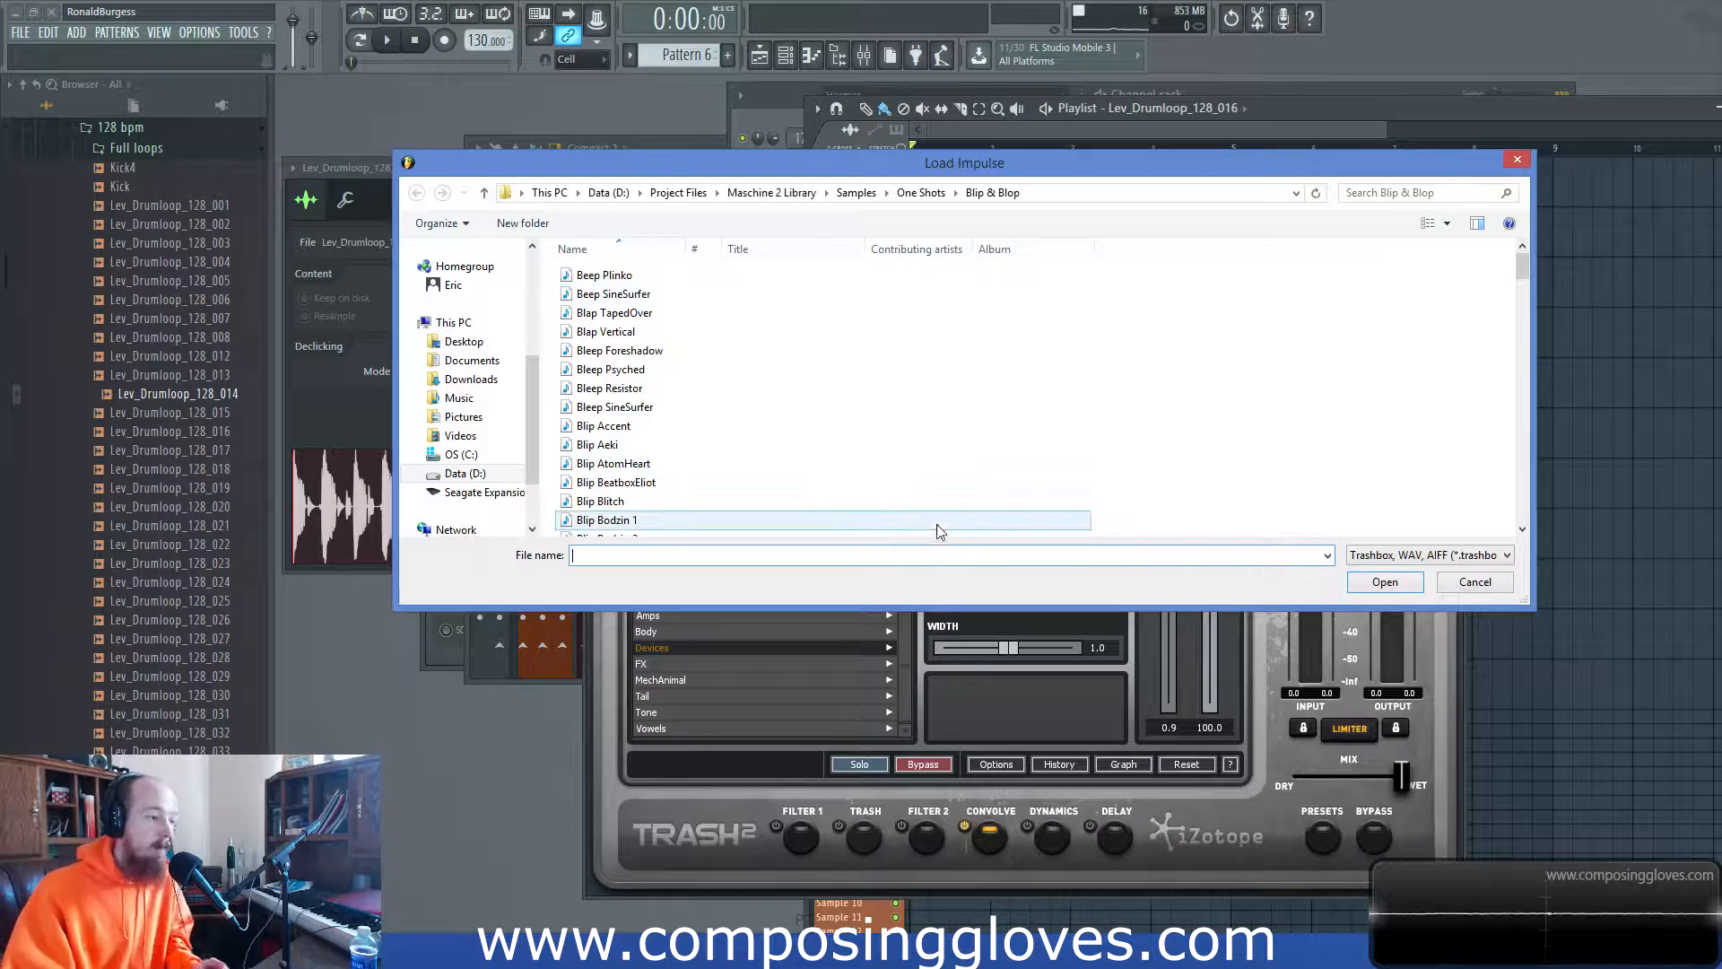
pyautogui.click(801, 430)
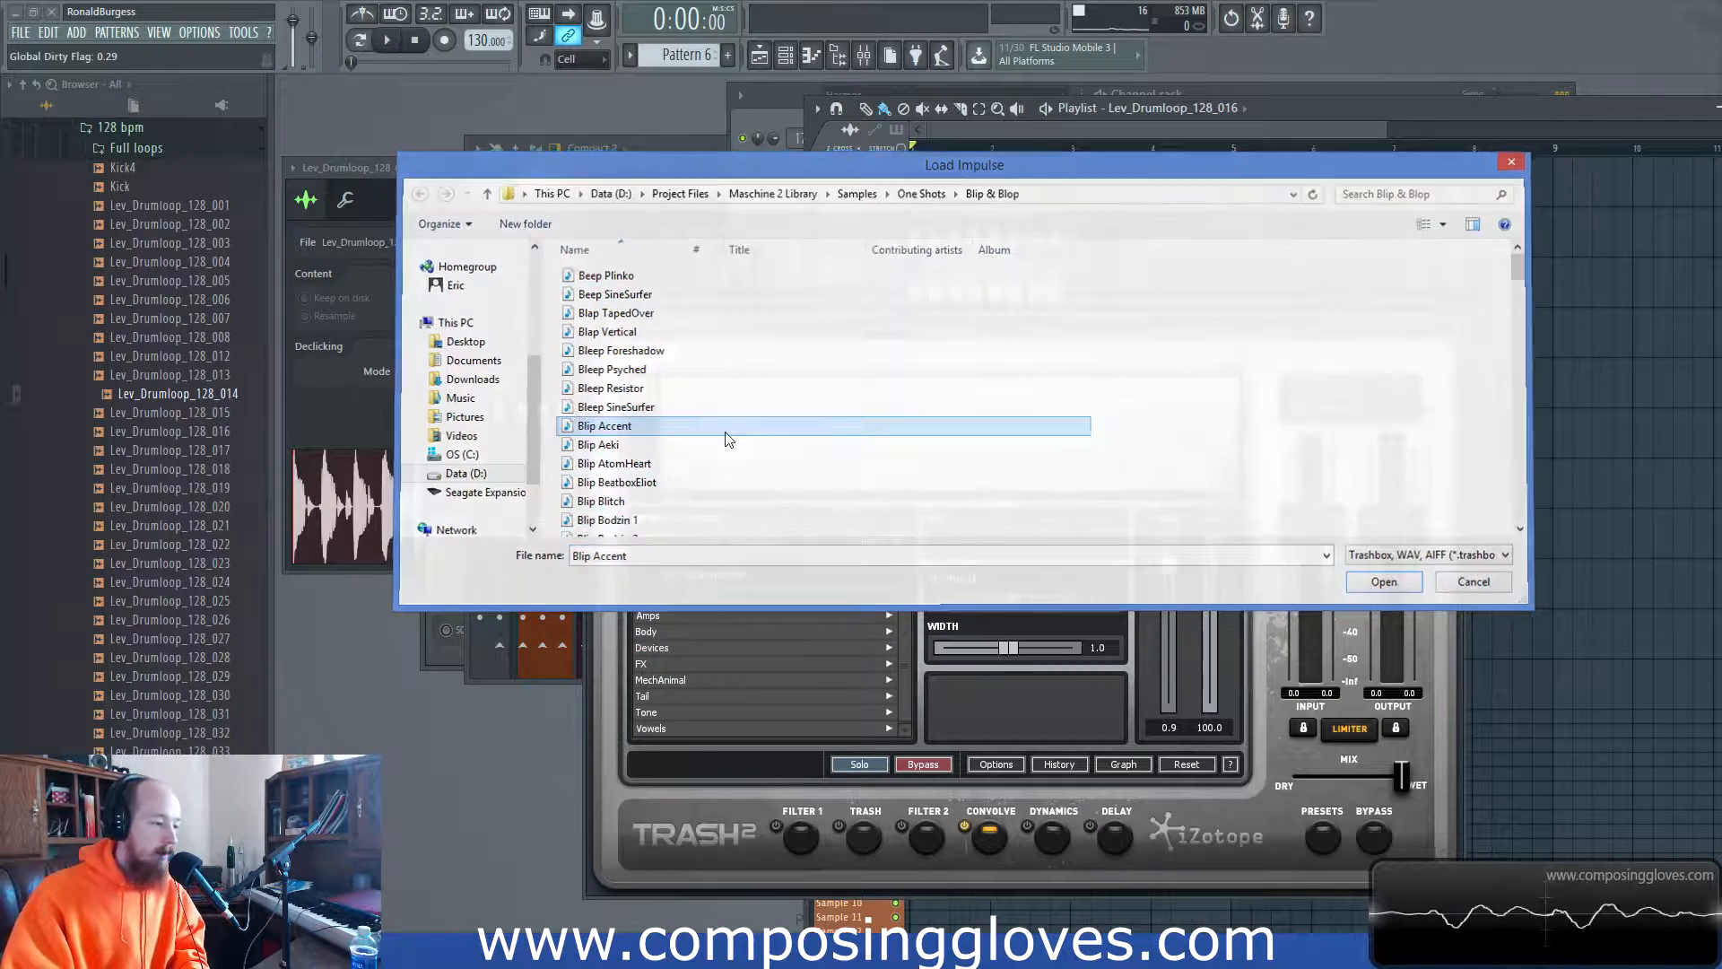
pyautogui.doubleClick(727, 429)
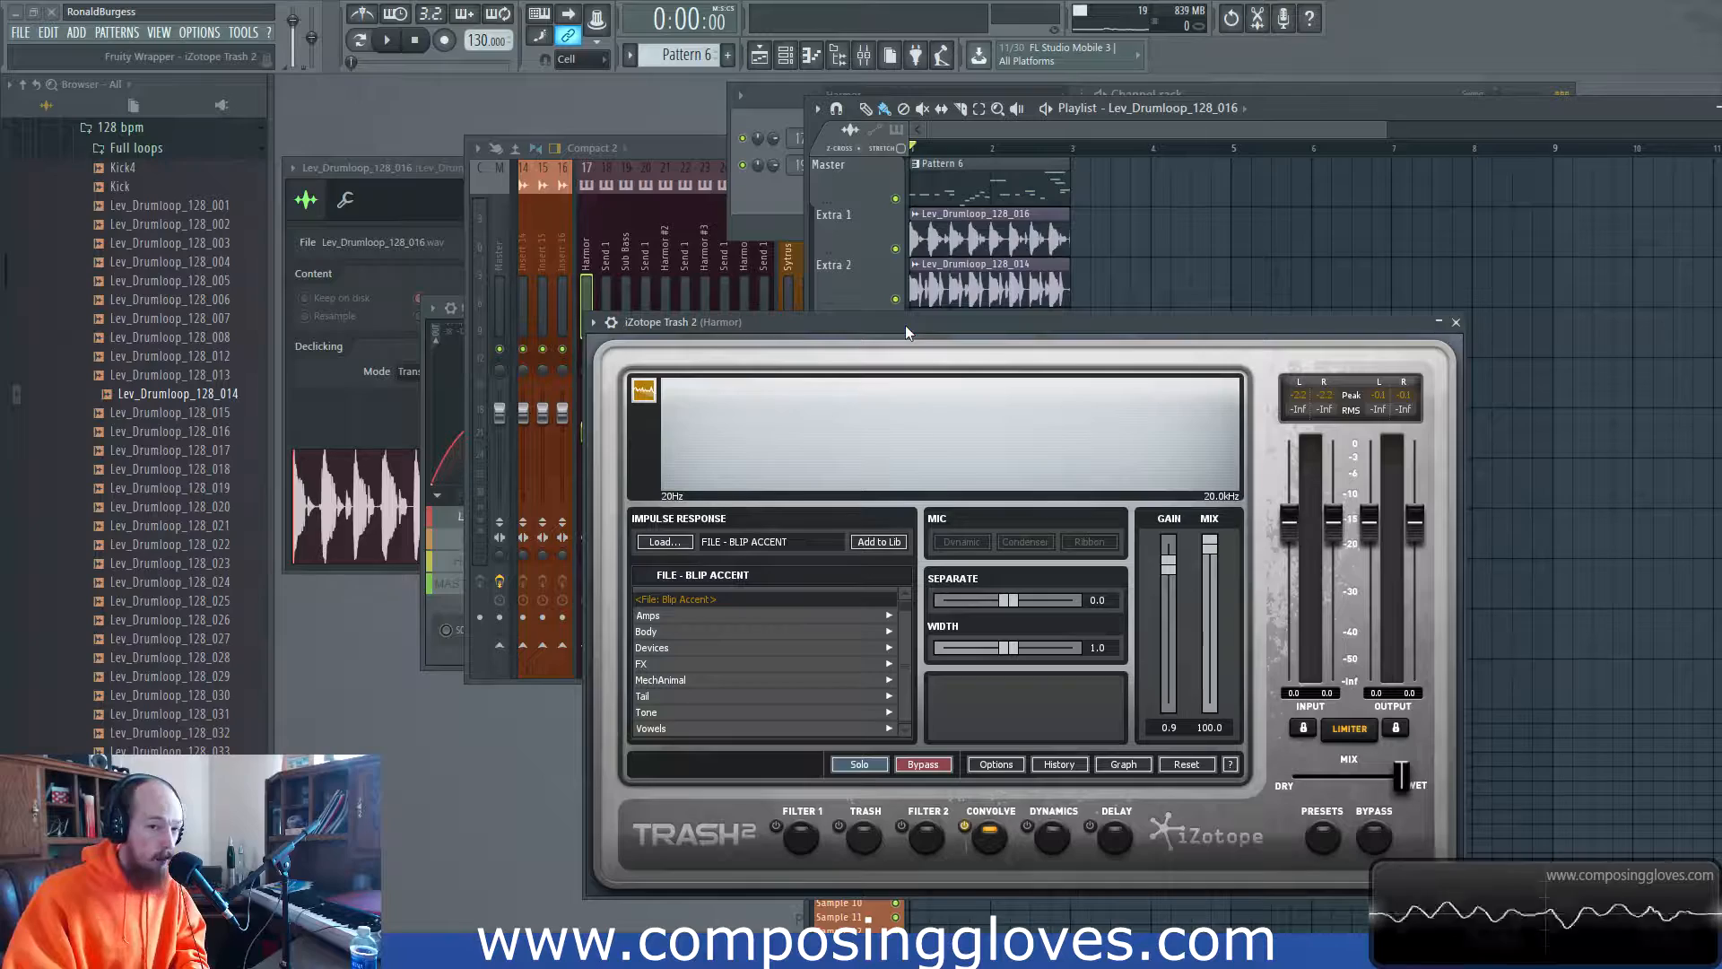
pyautogui.press('space')
pyautogui.press('space')
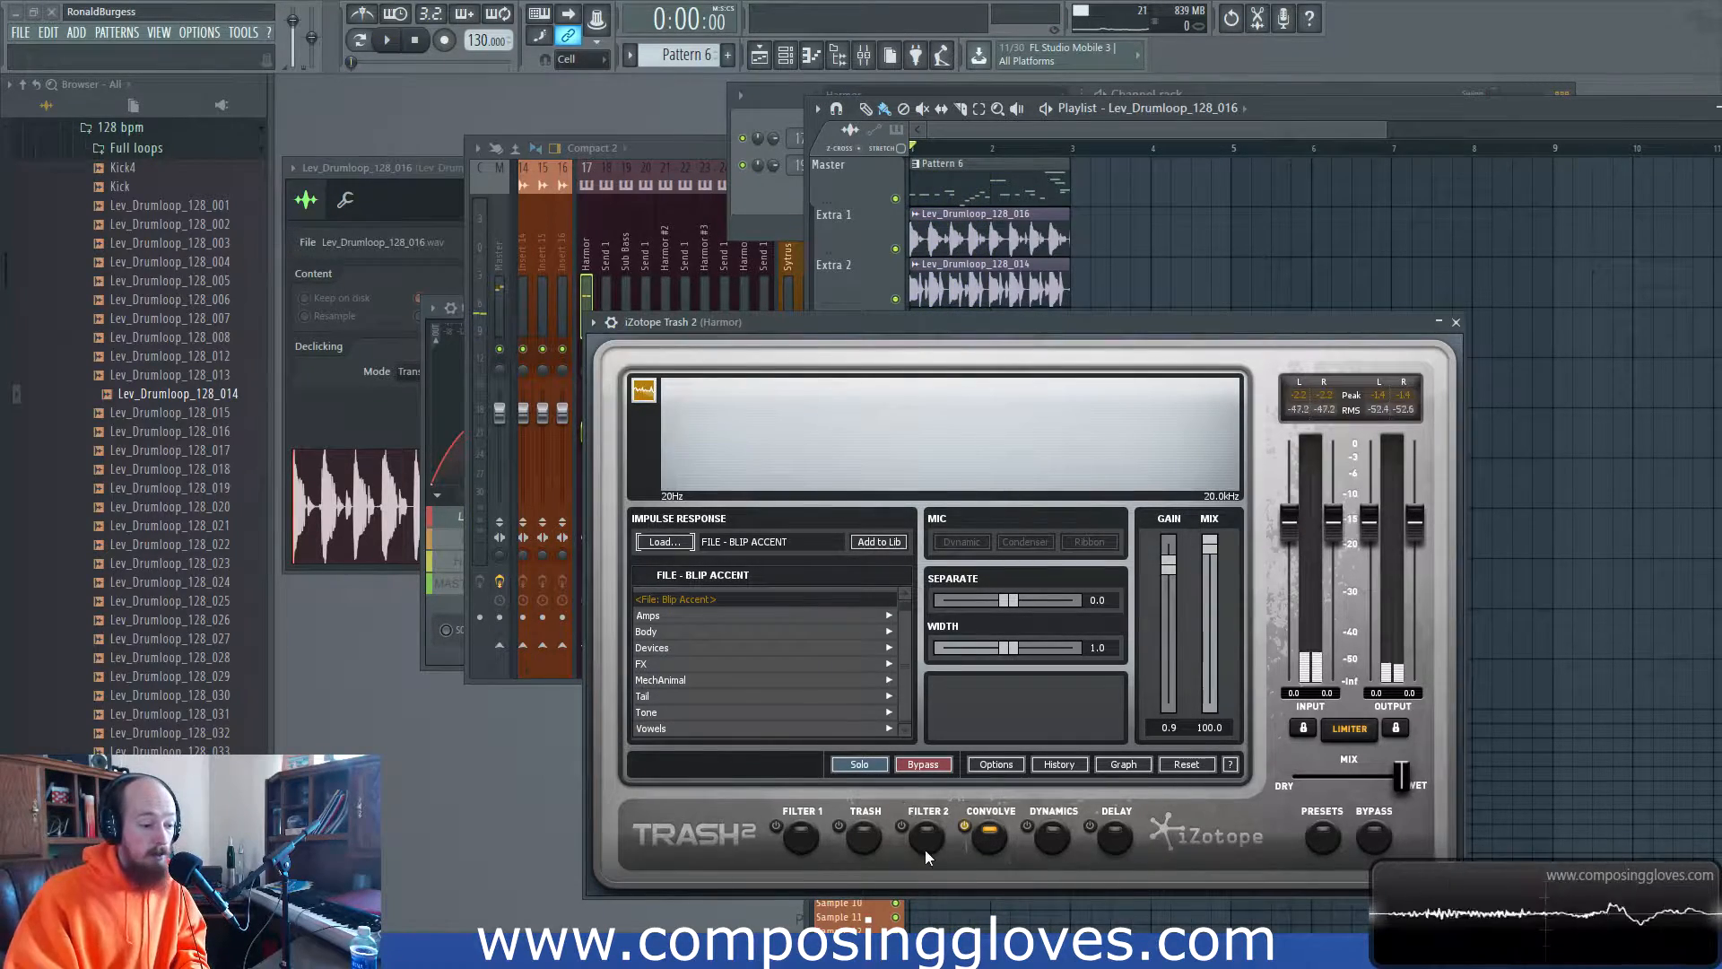
# Step: View the Trash waveshaper and the Filter 2 curve, and return to the Convolve module
pyautogui.click(854, 841)
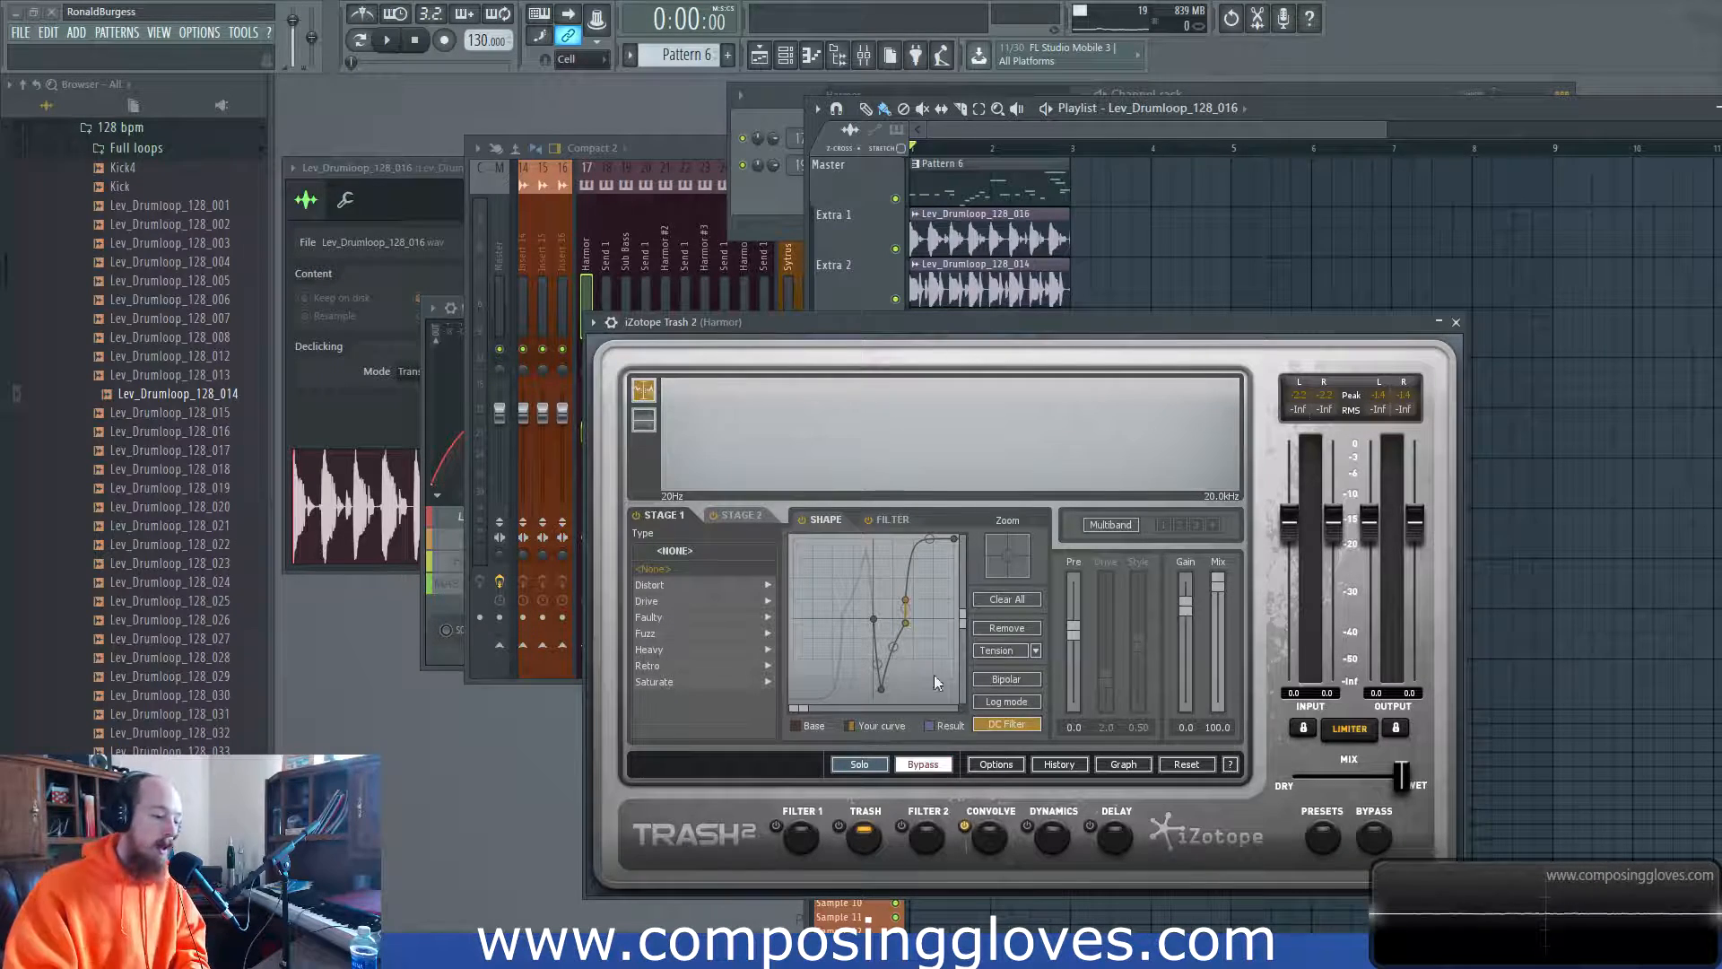
pyautogui.click(928, 842)
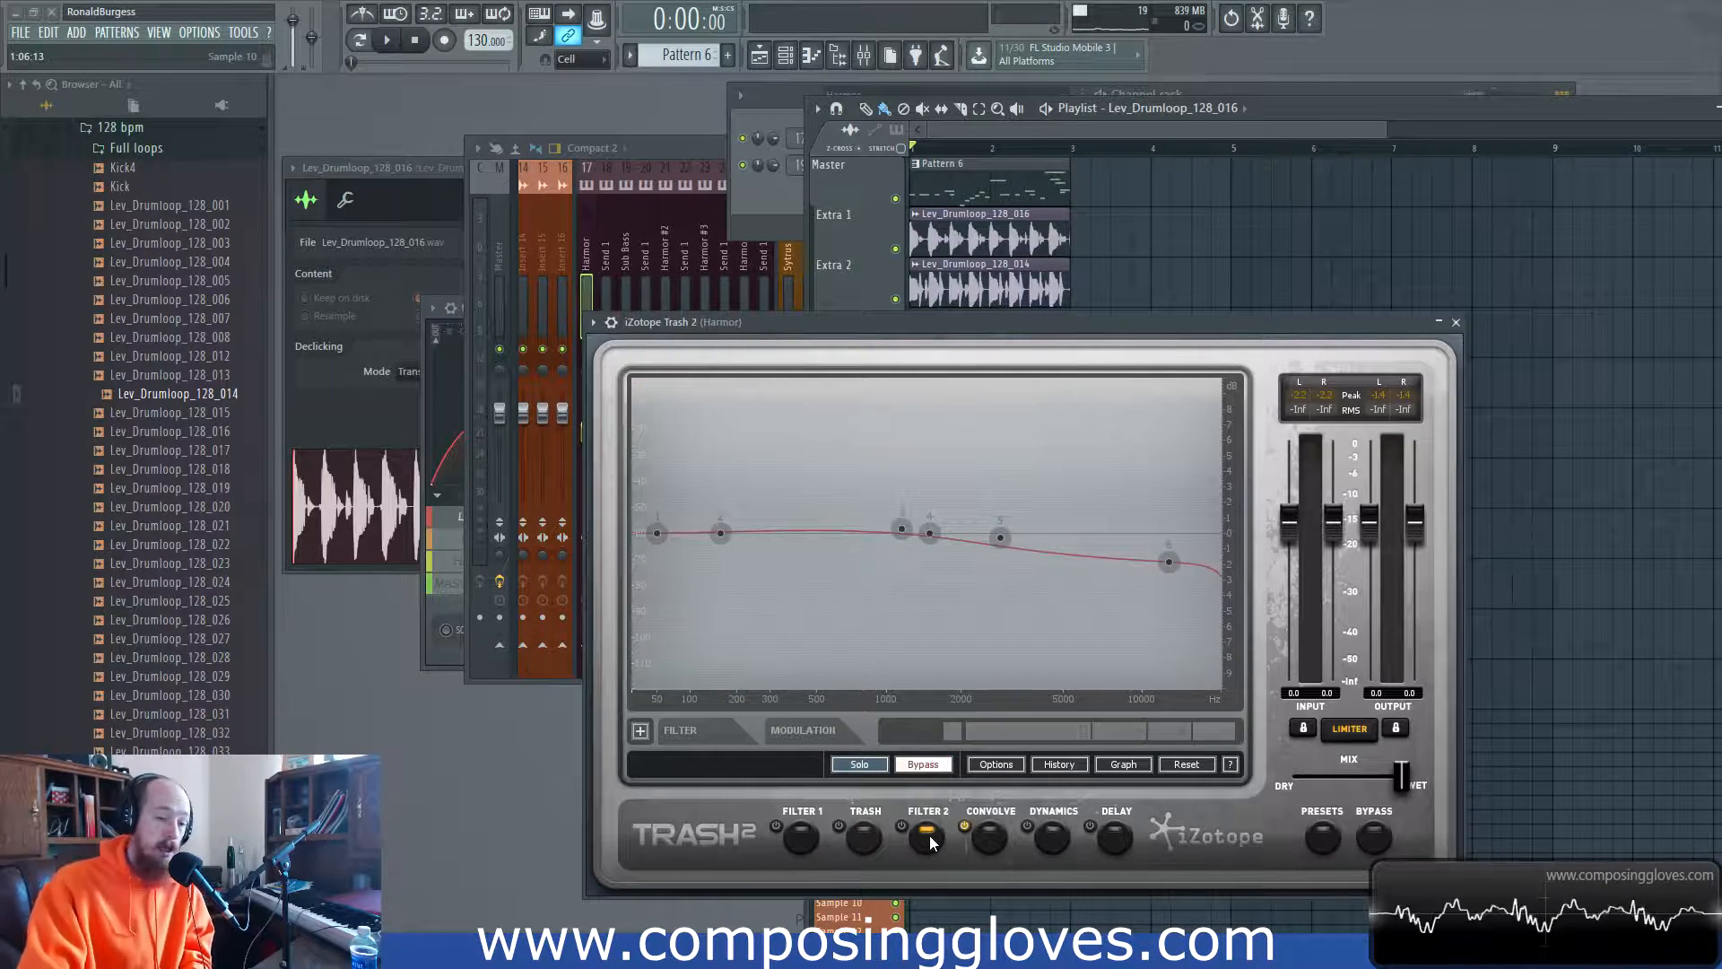
pyautogui.click(994, 838)
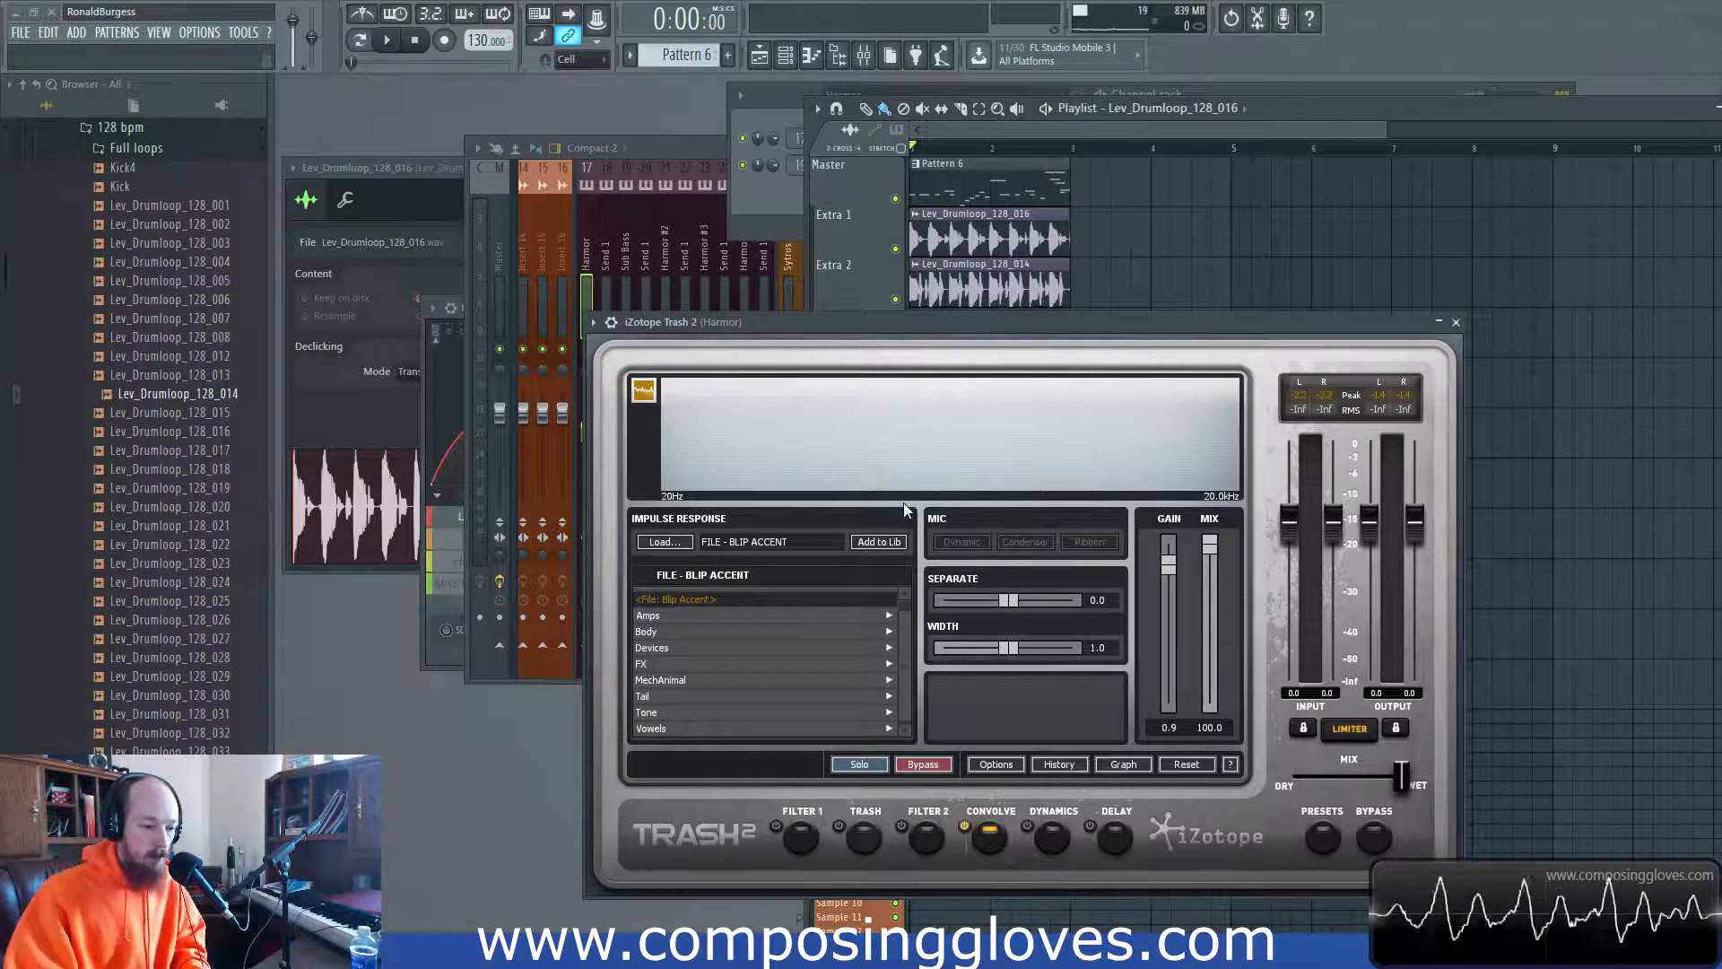
# Step: Load the Brighton 4x10 amp impulse, and play the sound with the Dynamic microphone type
pyautogui.click(689, 616)
pyautogui.click(701, 692)
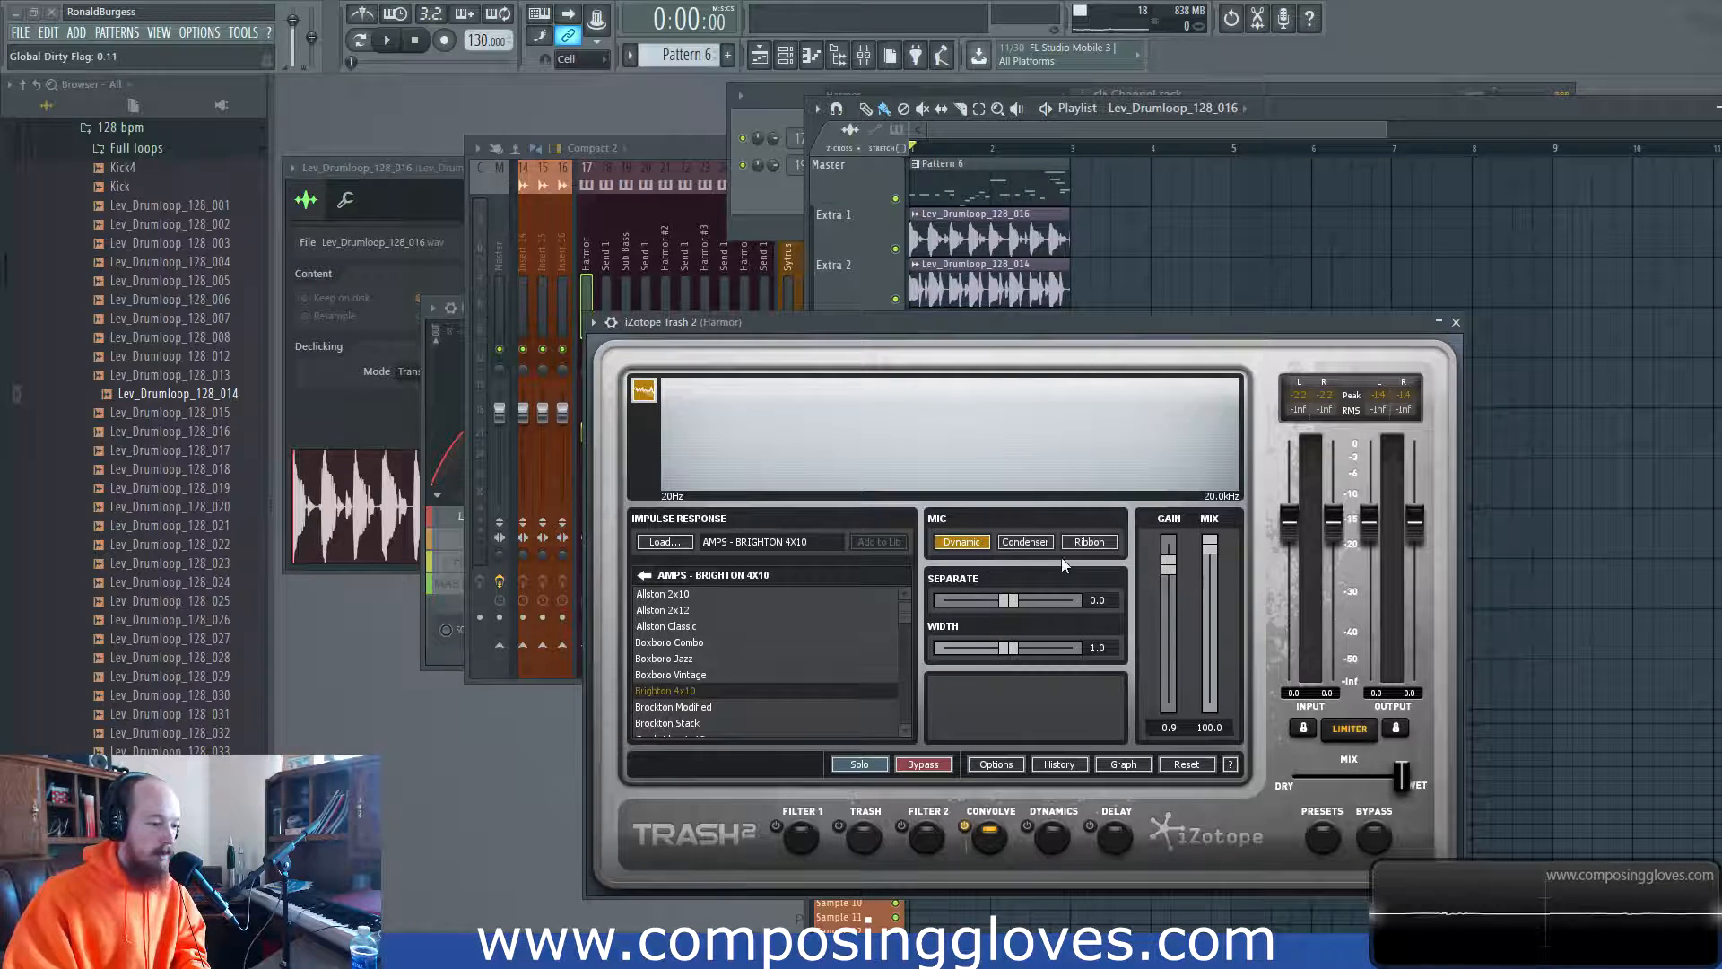
pyautogui.press('space')
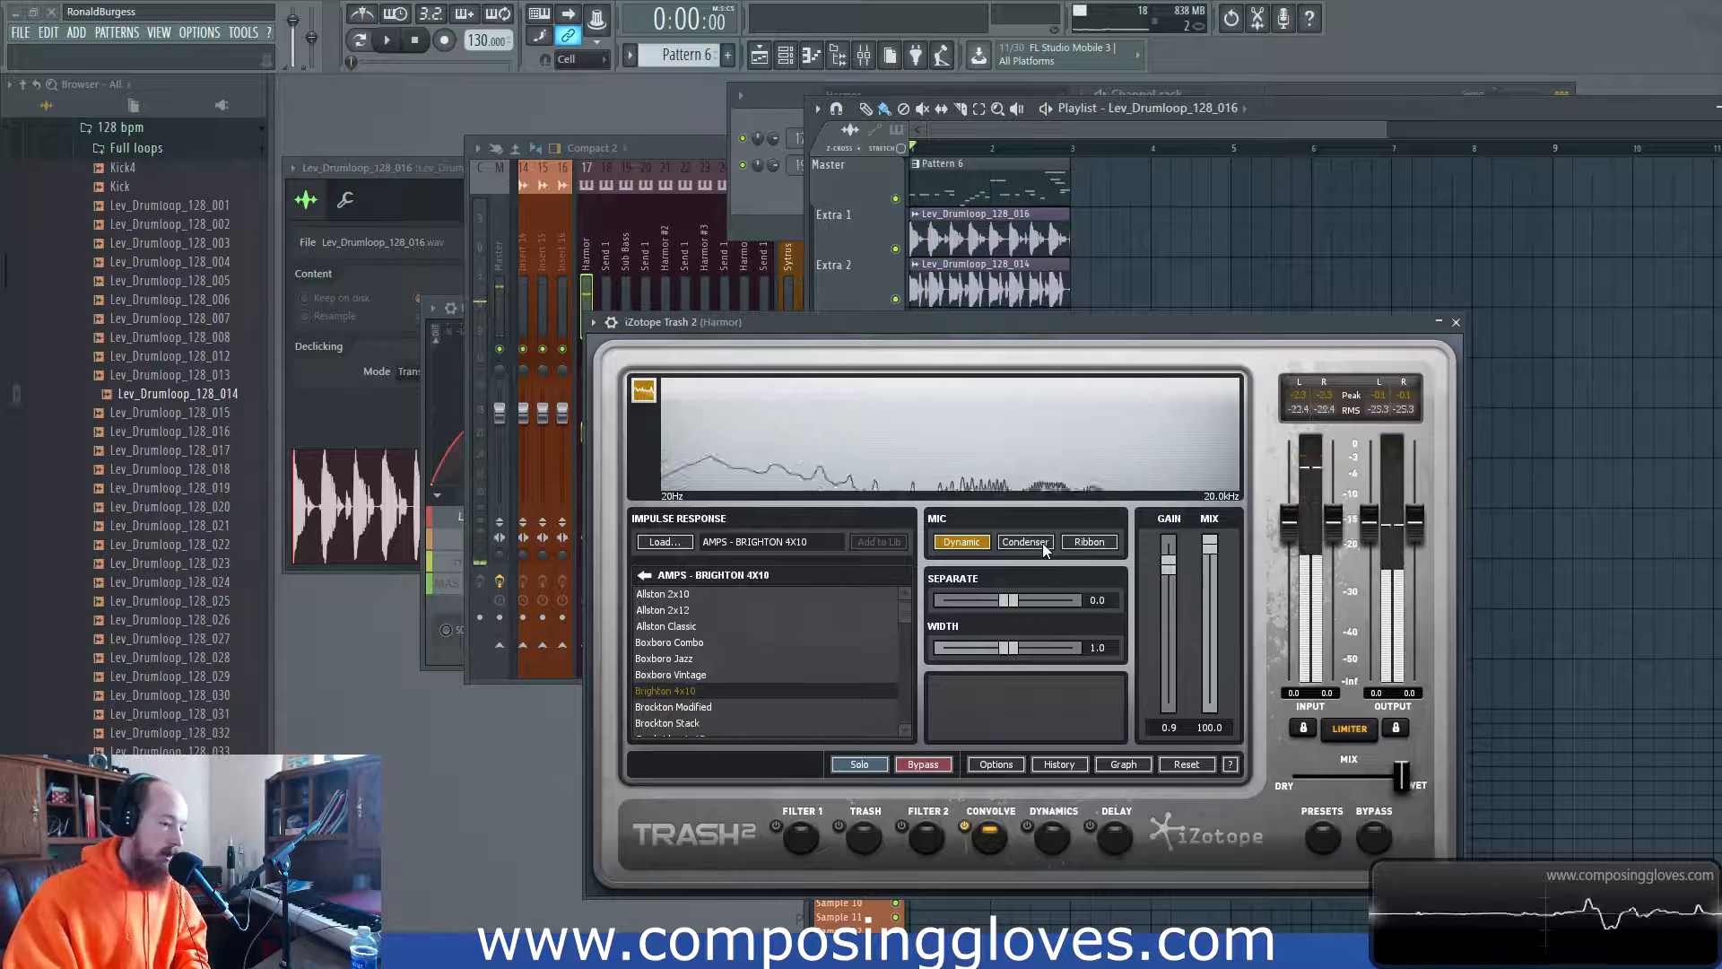
# Step: Compare the Condenser and Ribbon microphone types on the Brighton 4x10 impulse during playback, ending on Ribbon
pyautogui.click(1042, 542)
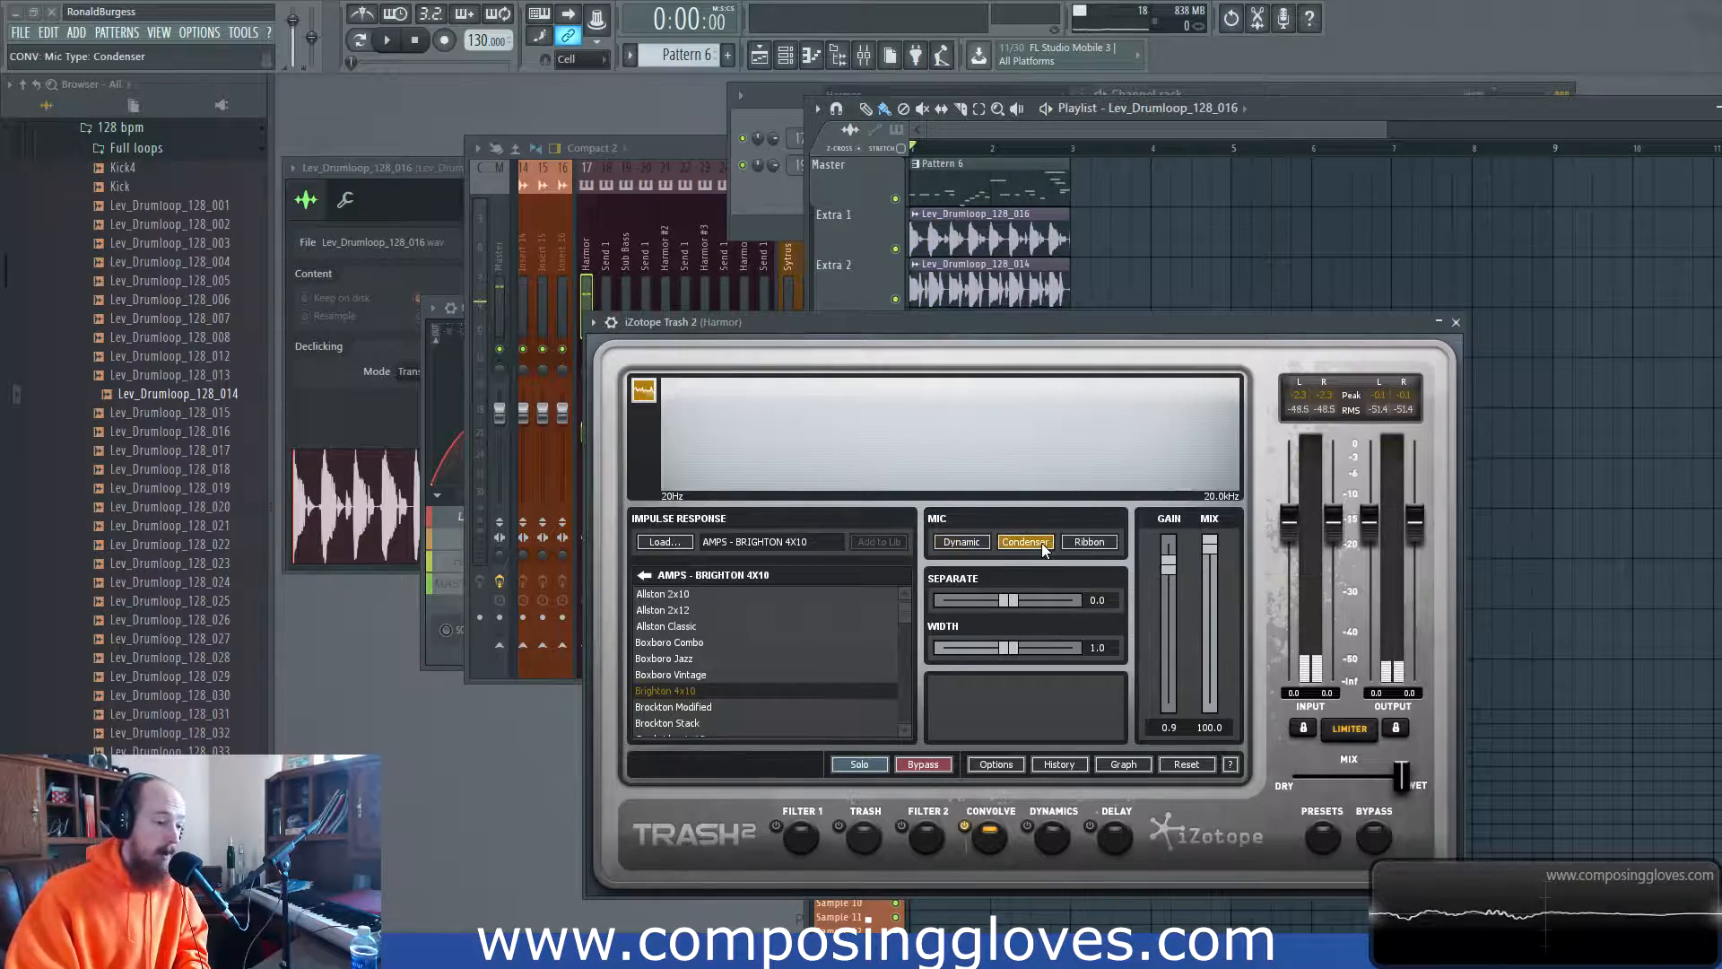
pyautogui.click(1088, 542)
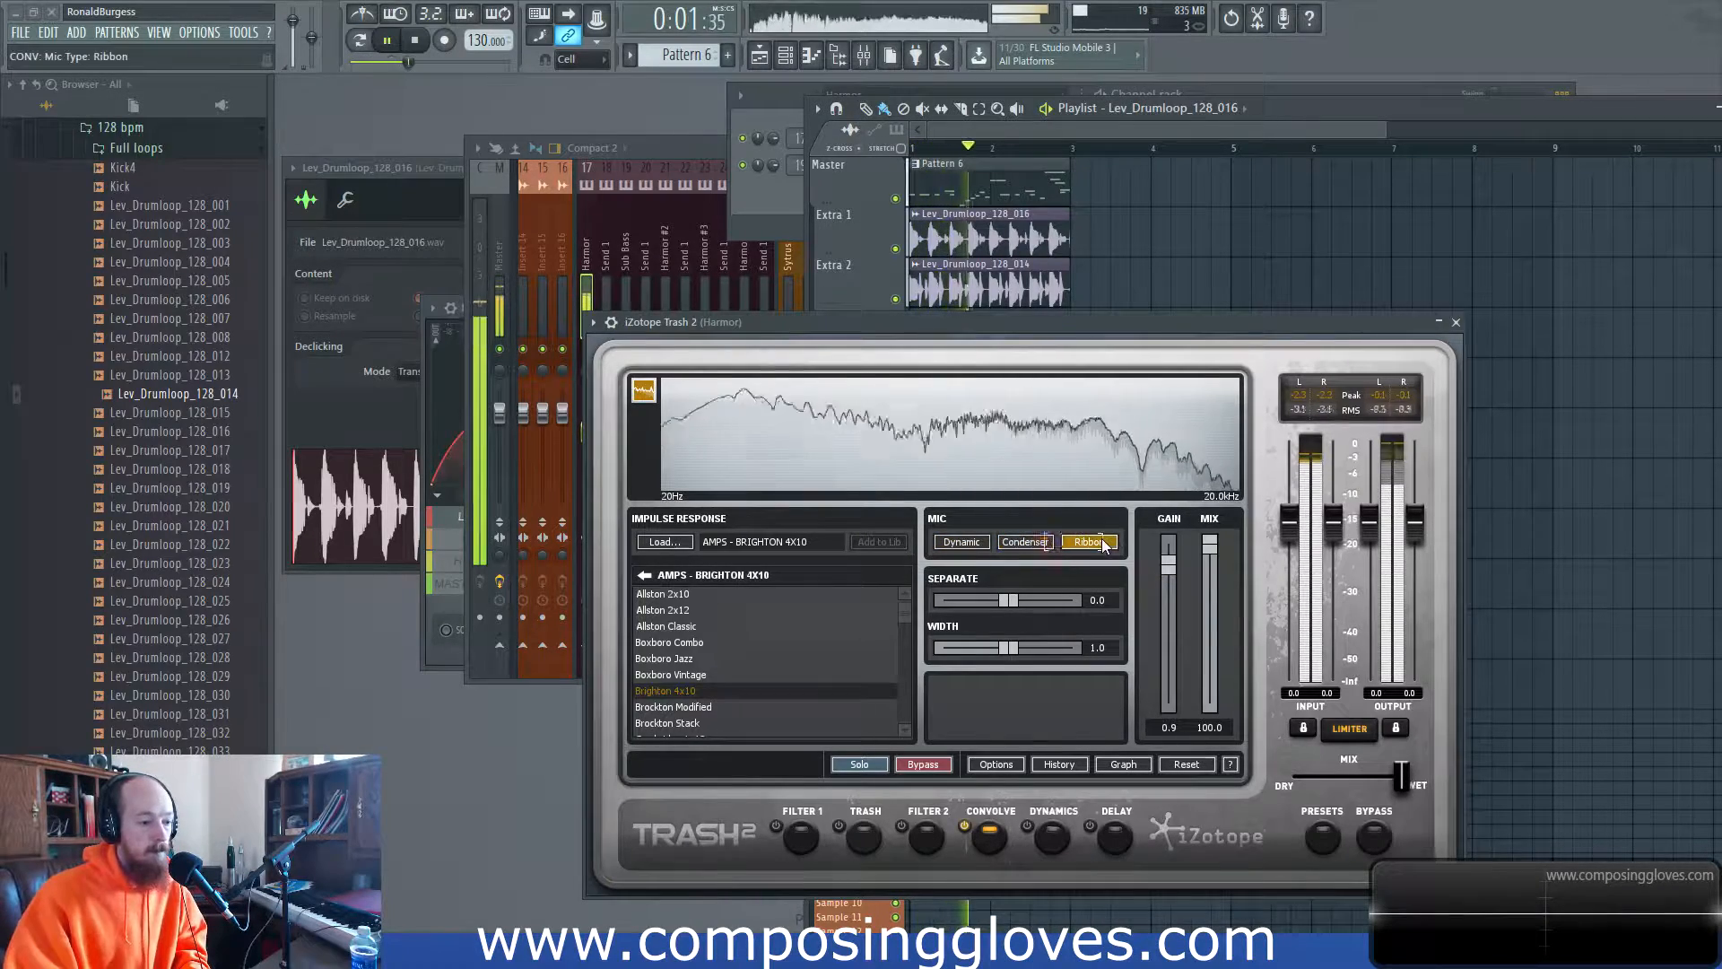
pyautogui.press('space')
pyautogui.click(1022, 543)
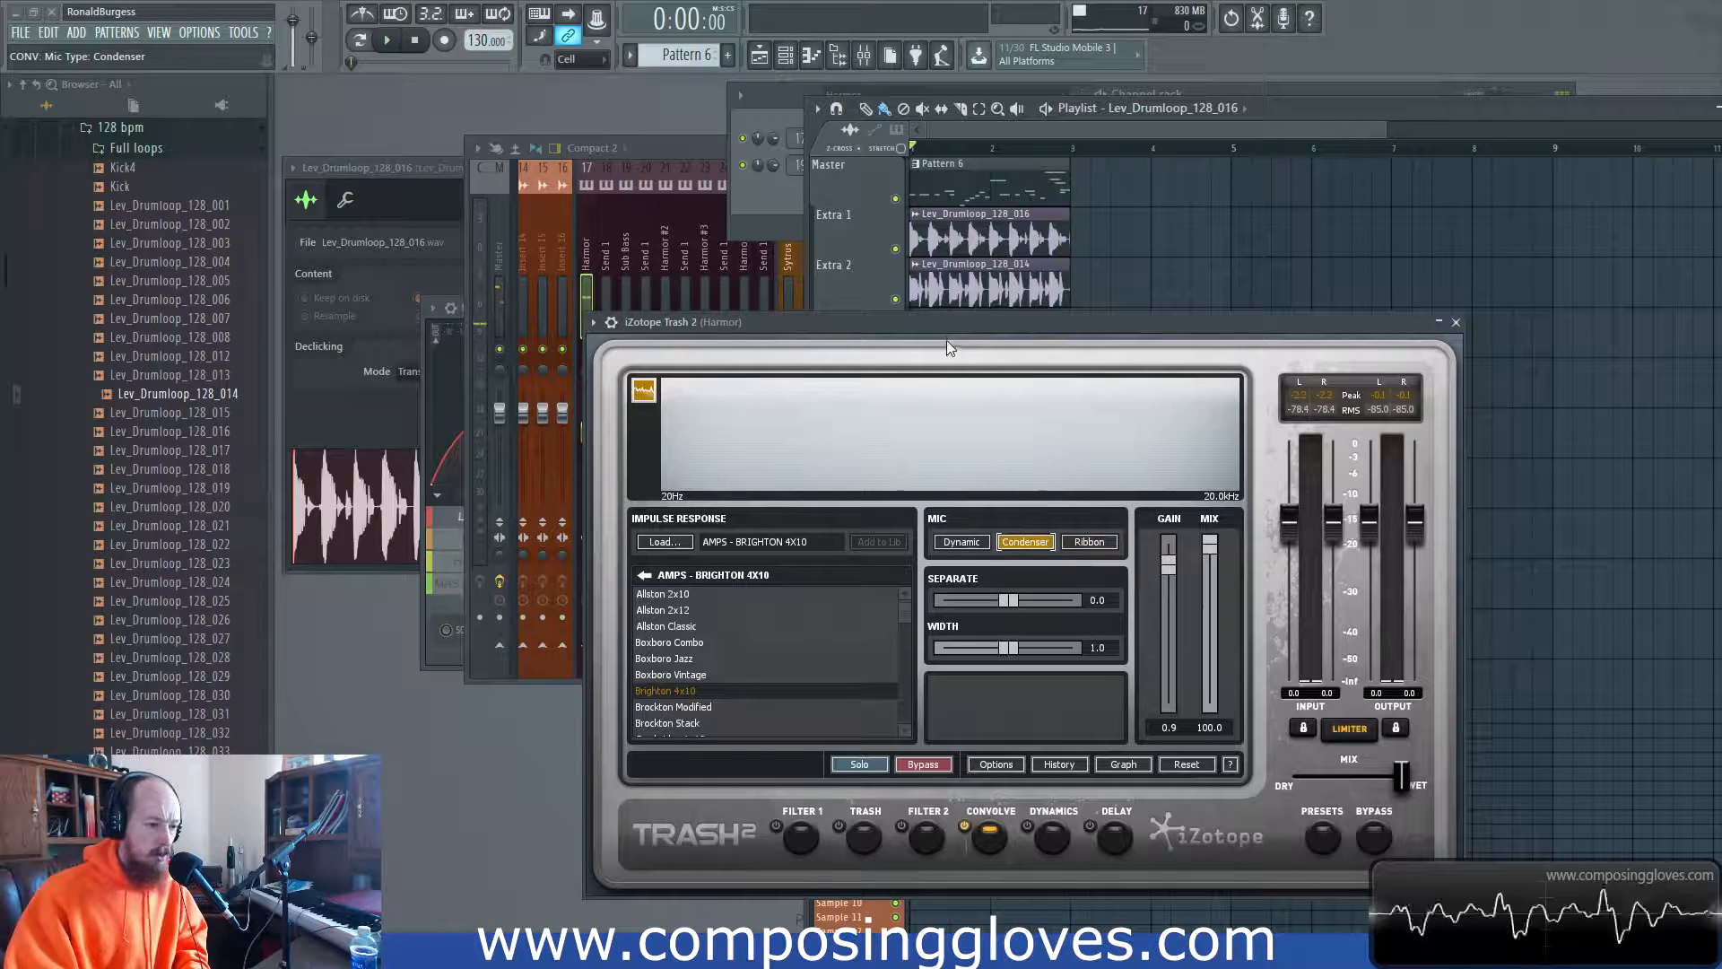
pyautogui.moveTo(924, 325)
pyautogui.mouseDown()
pyautogui.moveTo(904, 305)
pyautogui.moveTo(904, 322)
pyautogui.mouseUp()
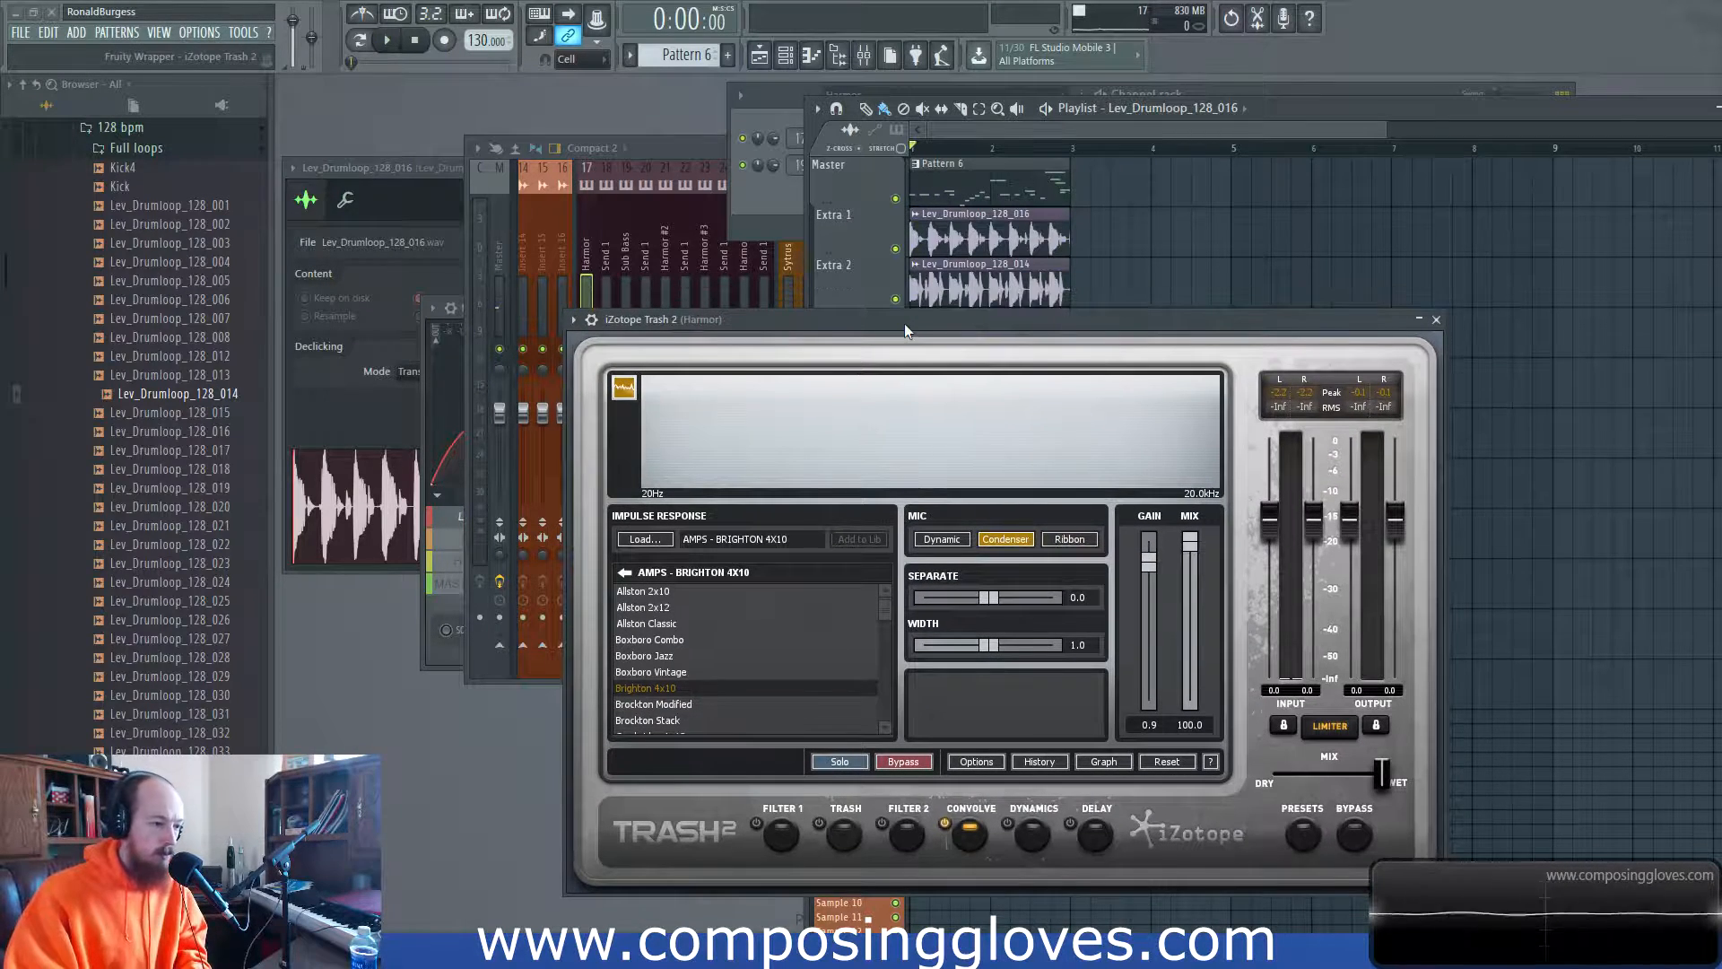
pyautogui.press('space')
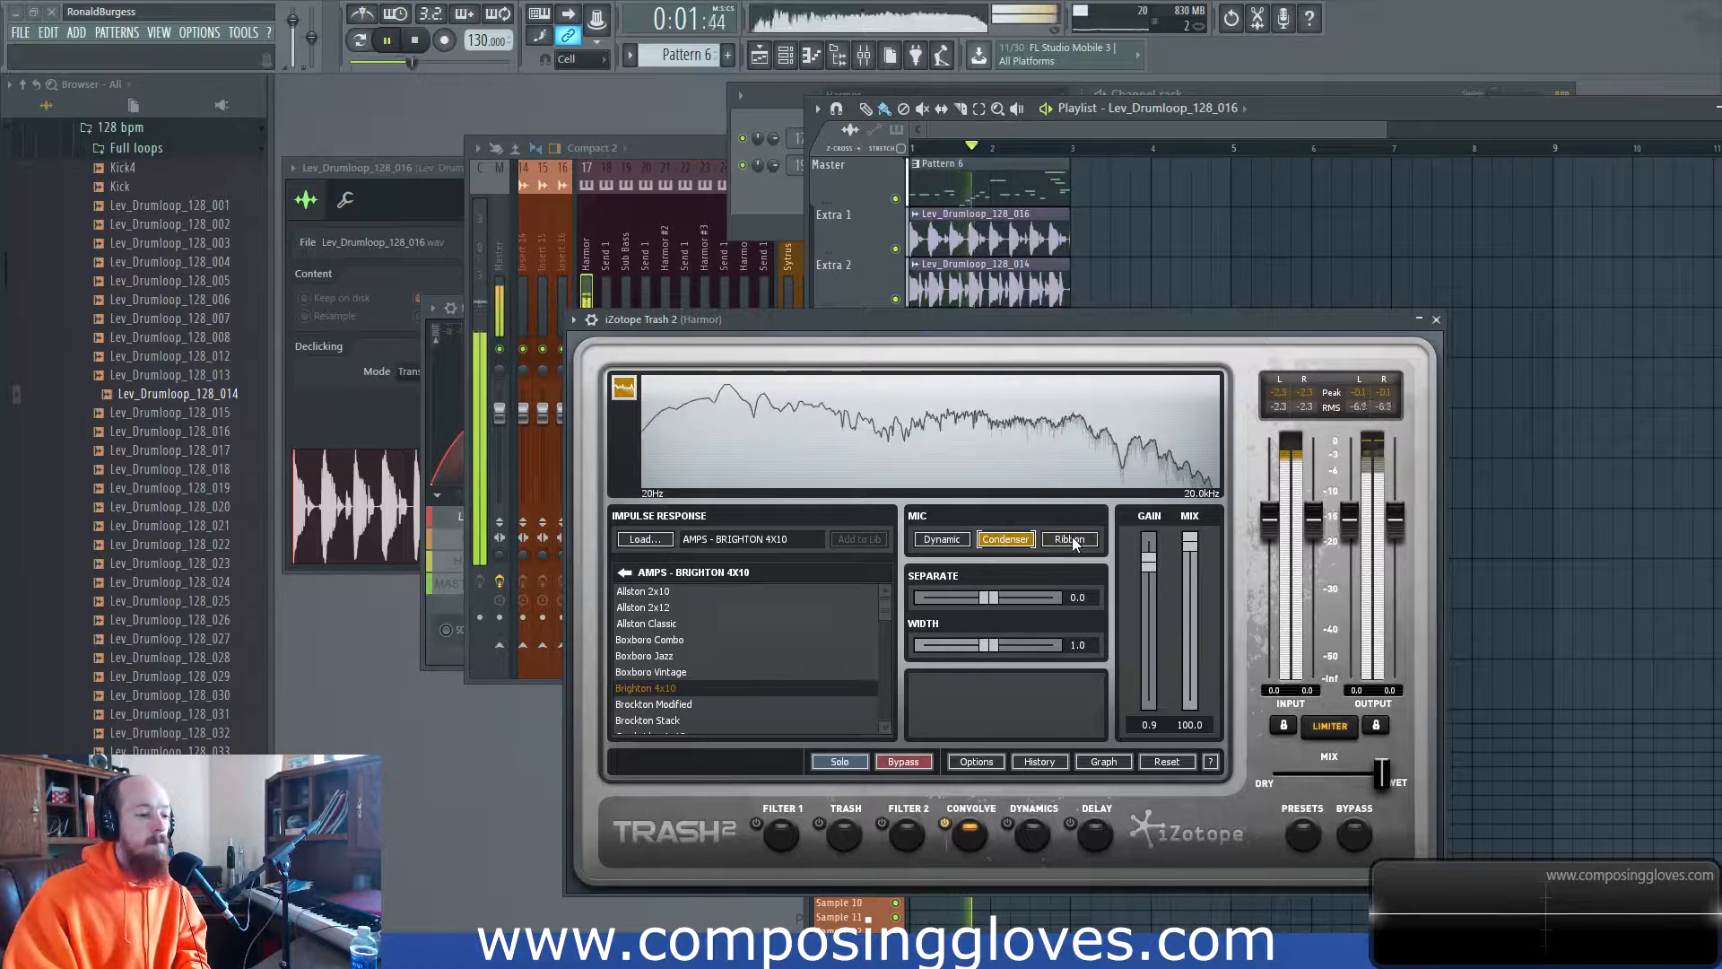
pyautogui.click(1072, 539)
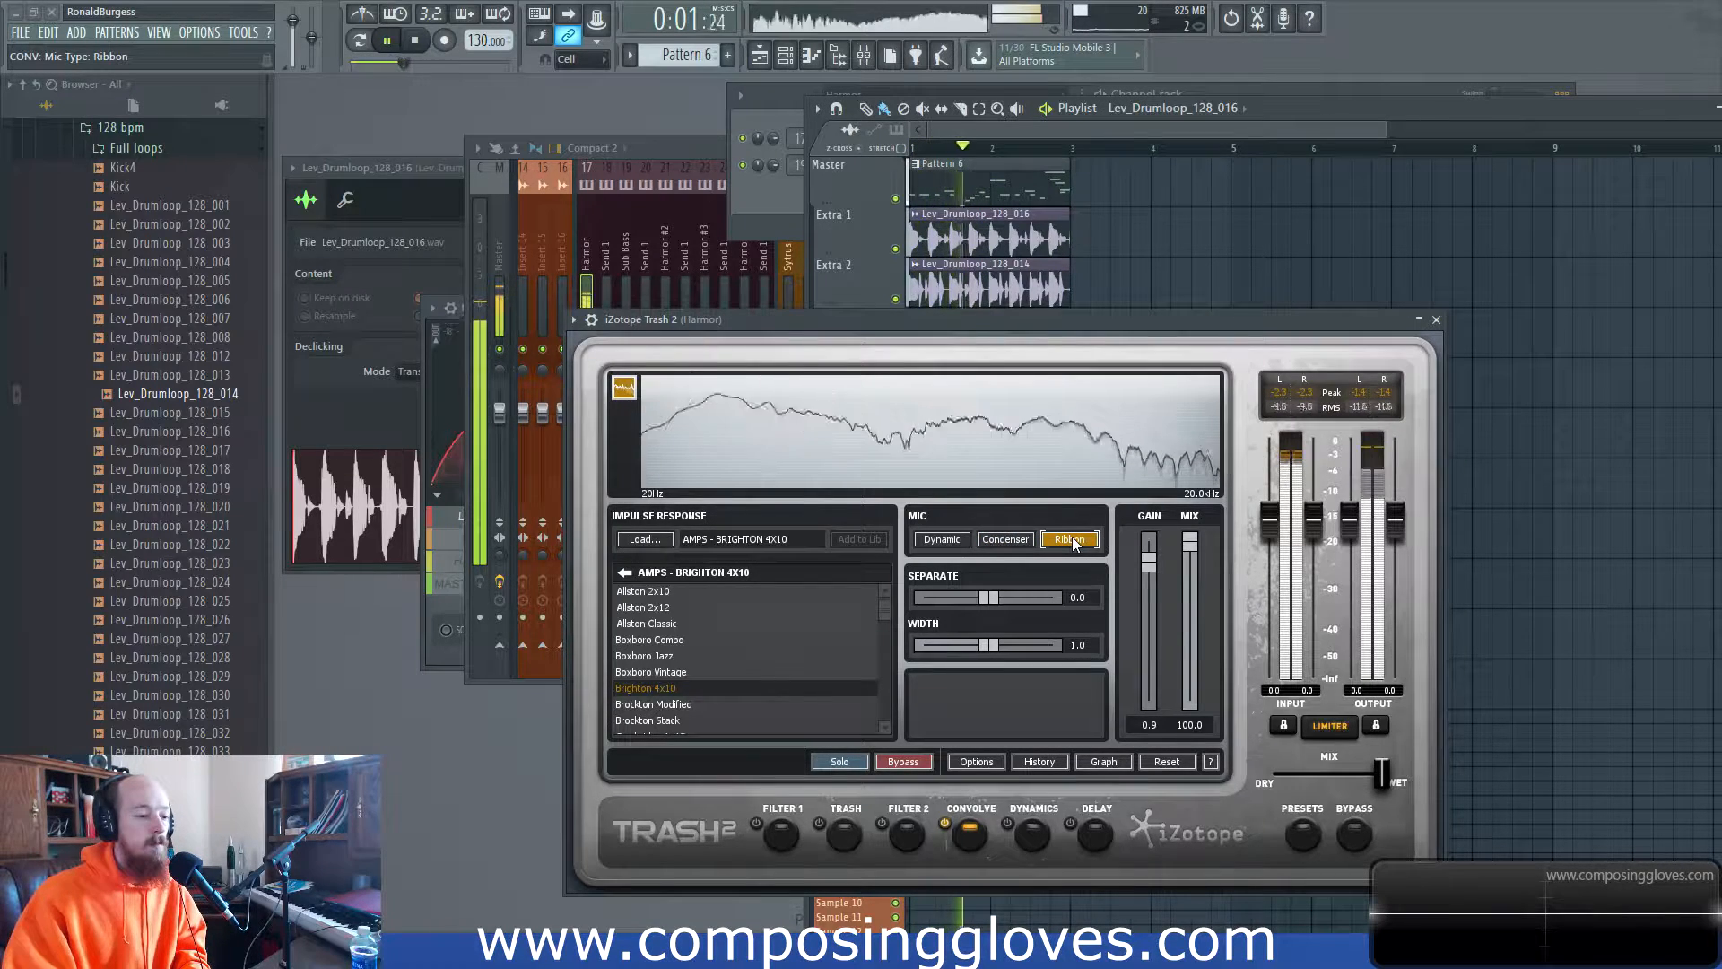
pyautogui.press('space')
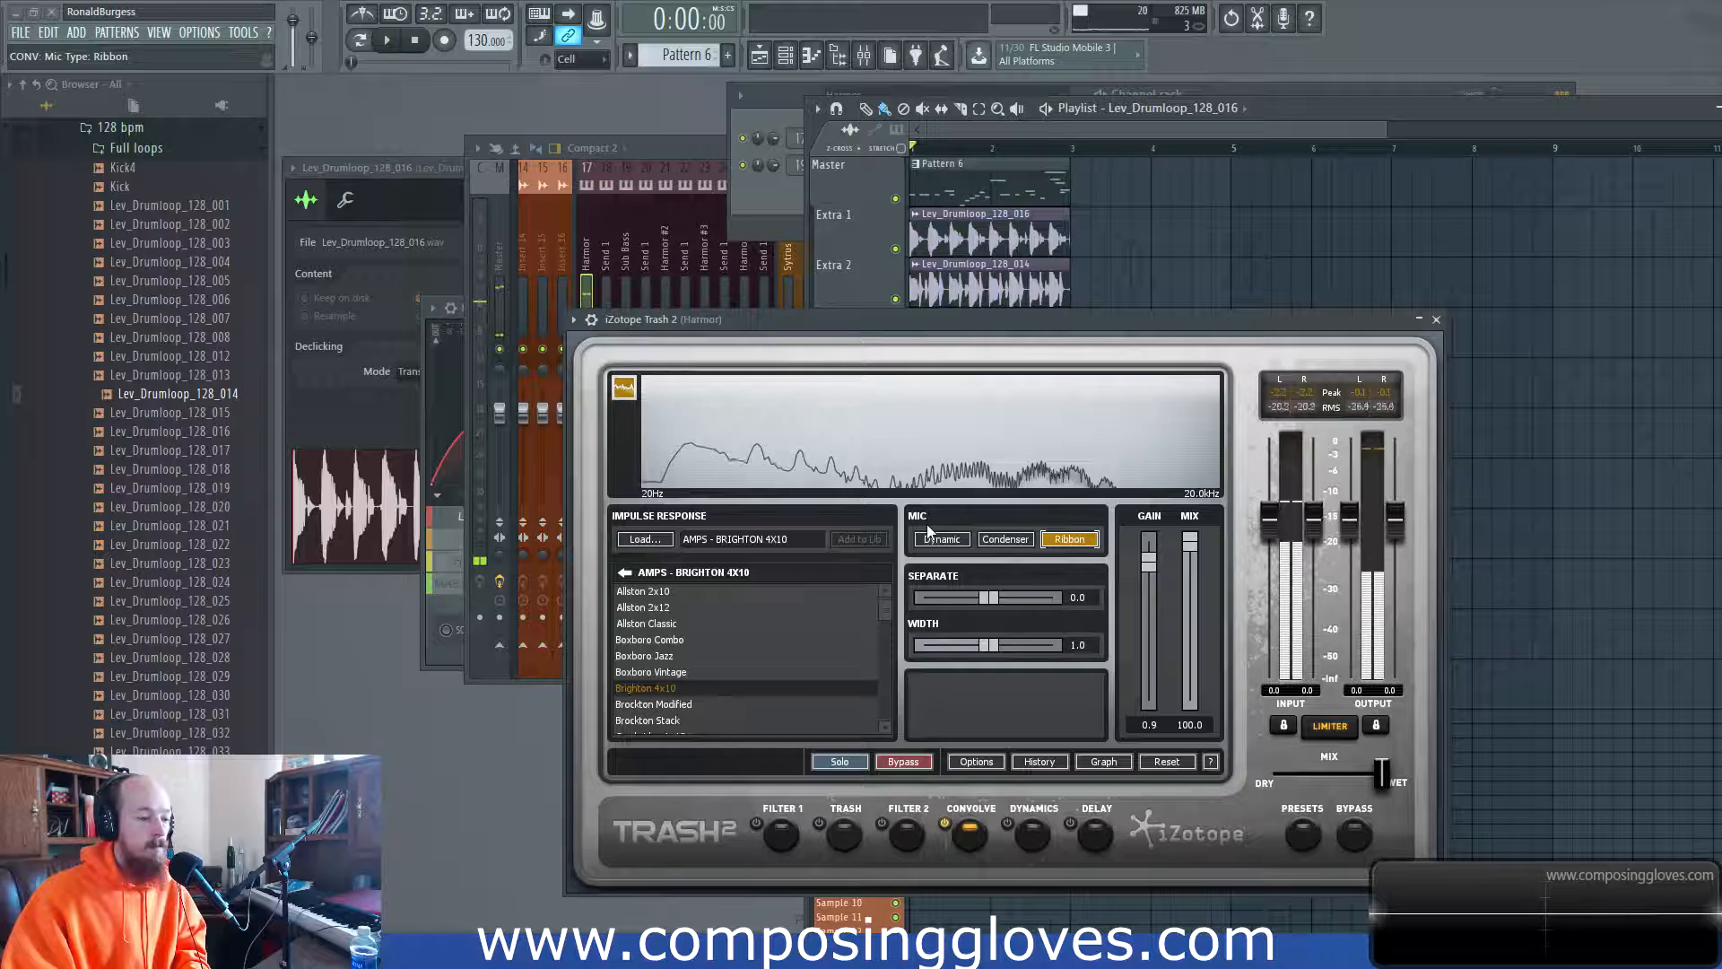
# Step: Audition the Brighton 4x10 impulse with the Dynamic microphone type, and switch the type back to Ribbon
pyautogui.click(940, 539)
pyautogui.press('space')
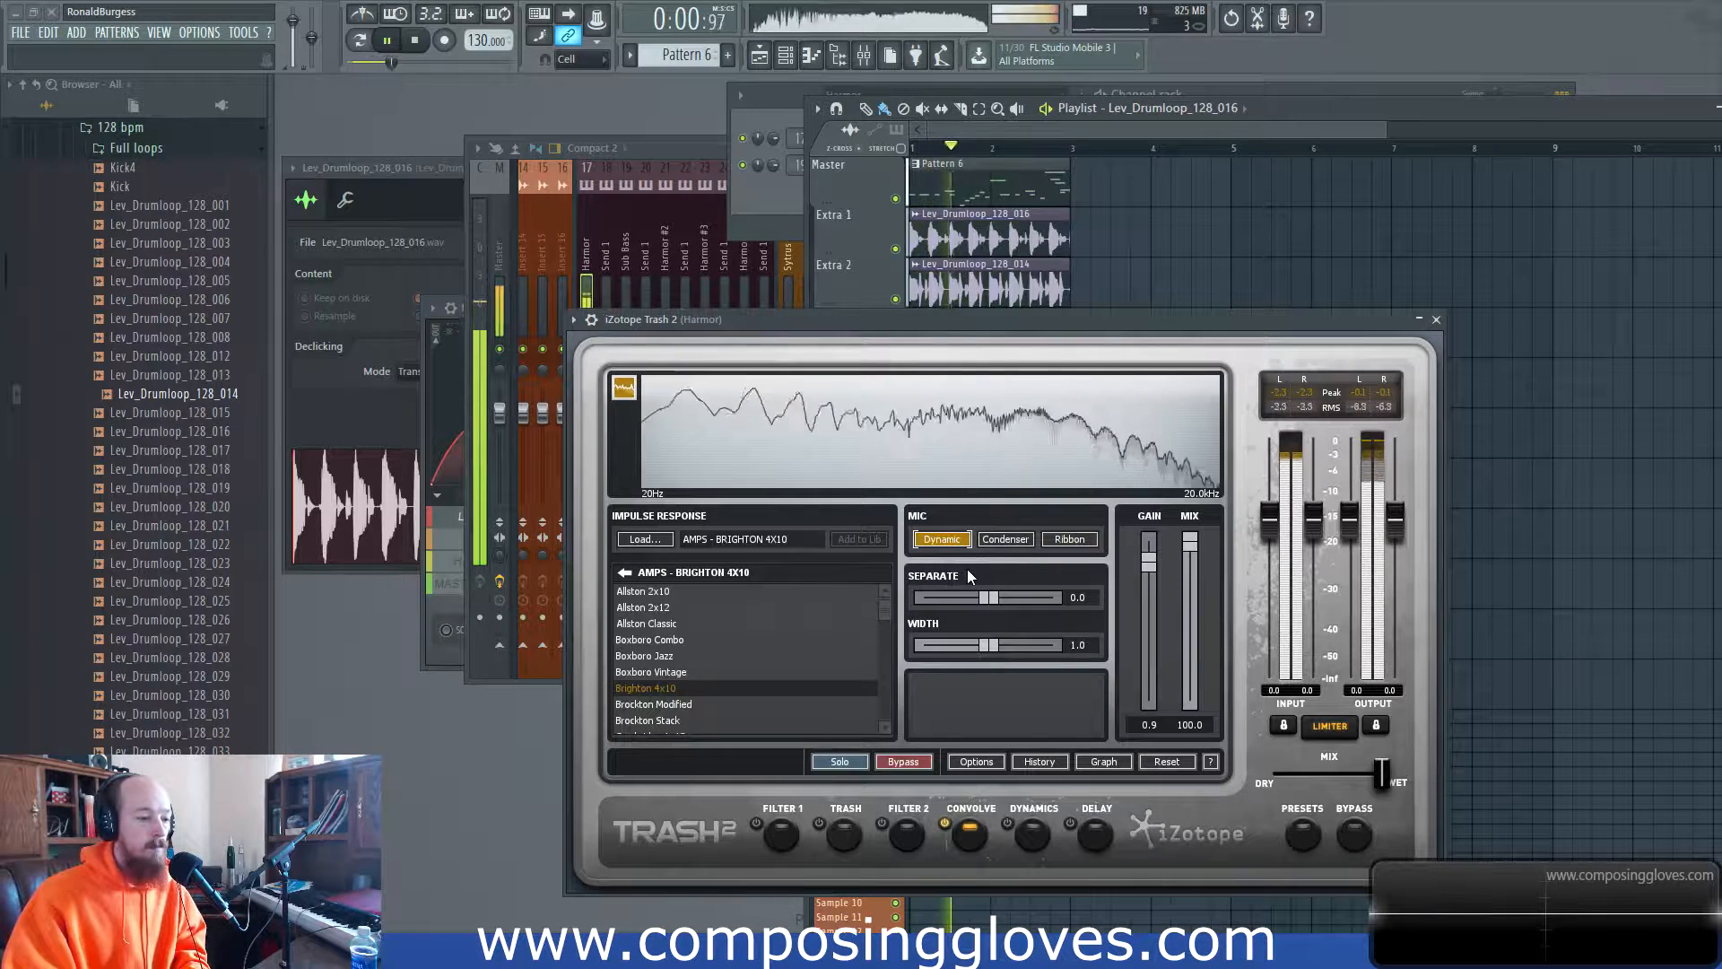
pyautogui.press('space')
pyautogui.click(1060, 540)
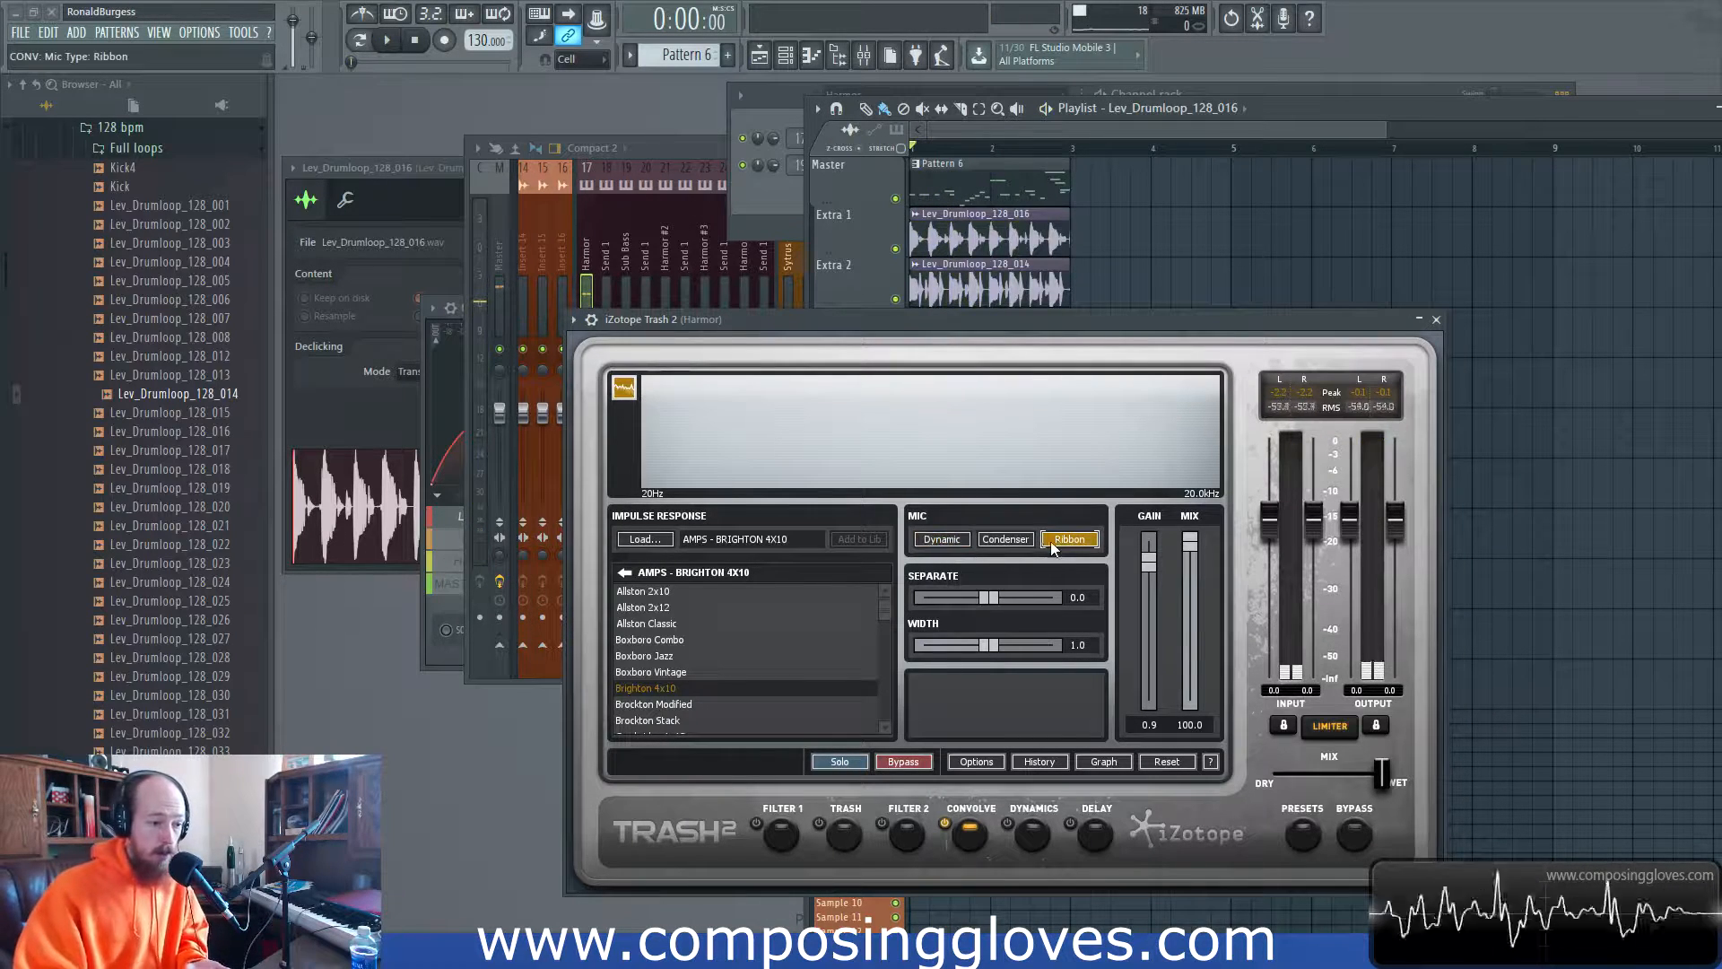
# Step: Switch the microphone type to Dynamic and back to Ribbon, and play the sound with Ribbon
pyautogui.click(956, 540)
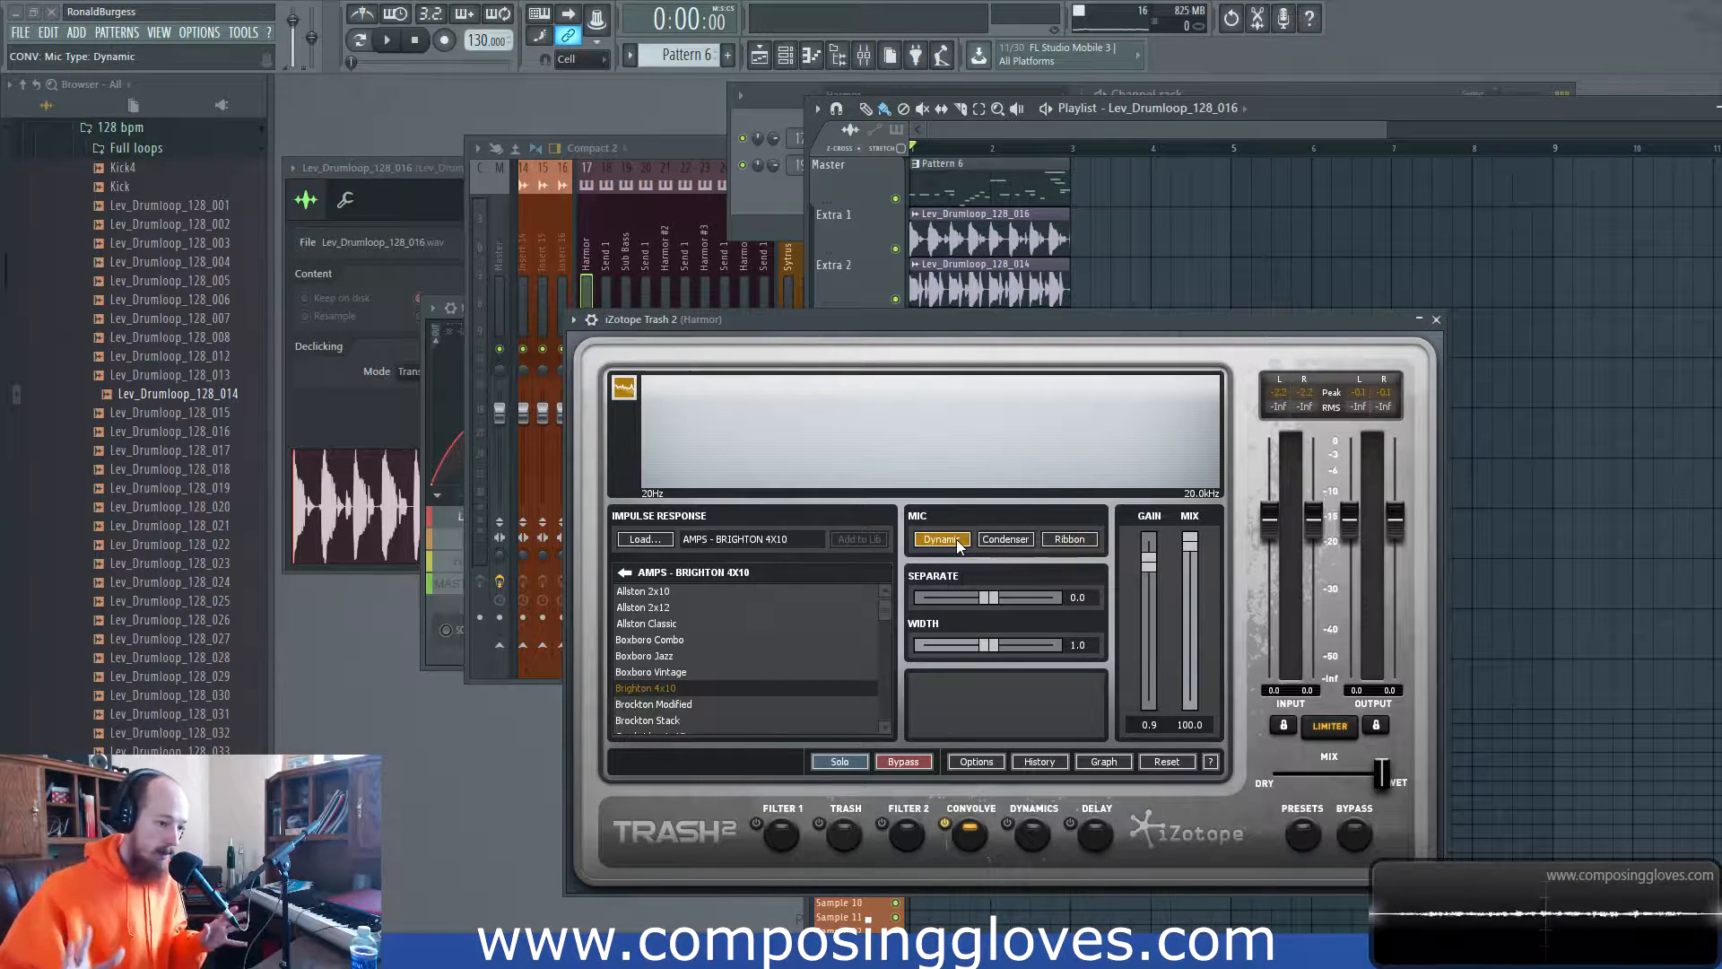
pyautogui.click(1053, 542)
pyautogui.press('space')
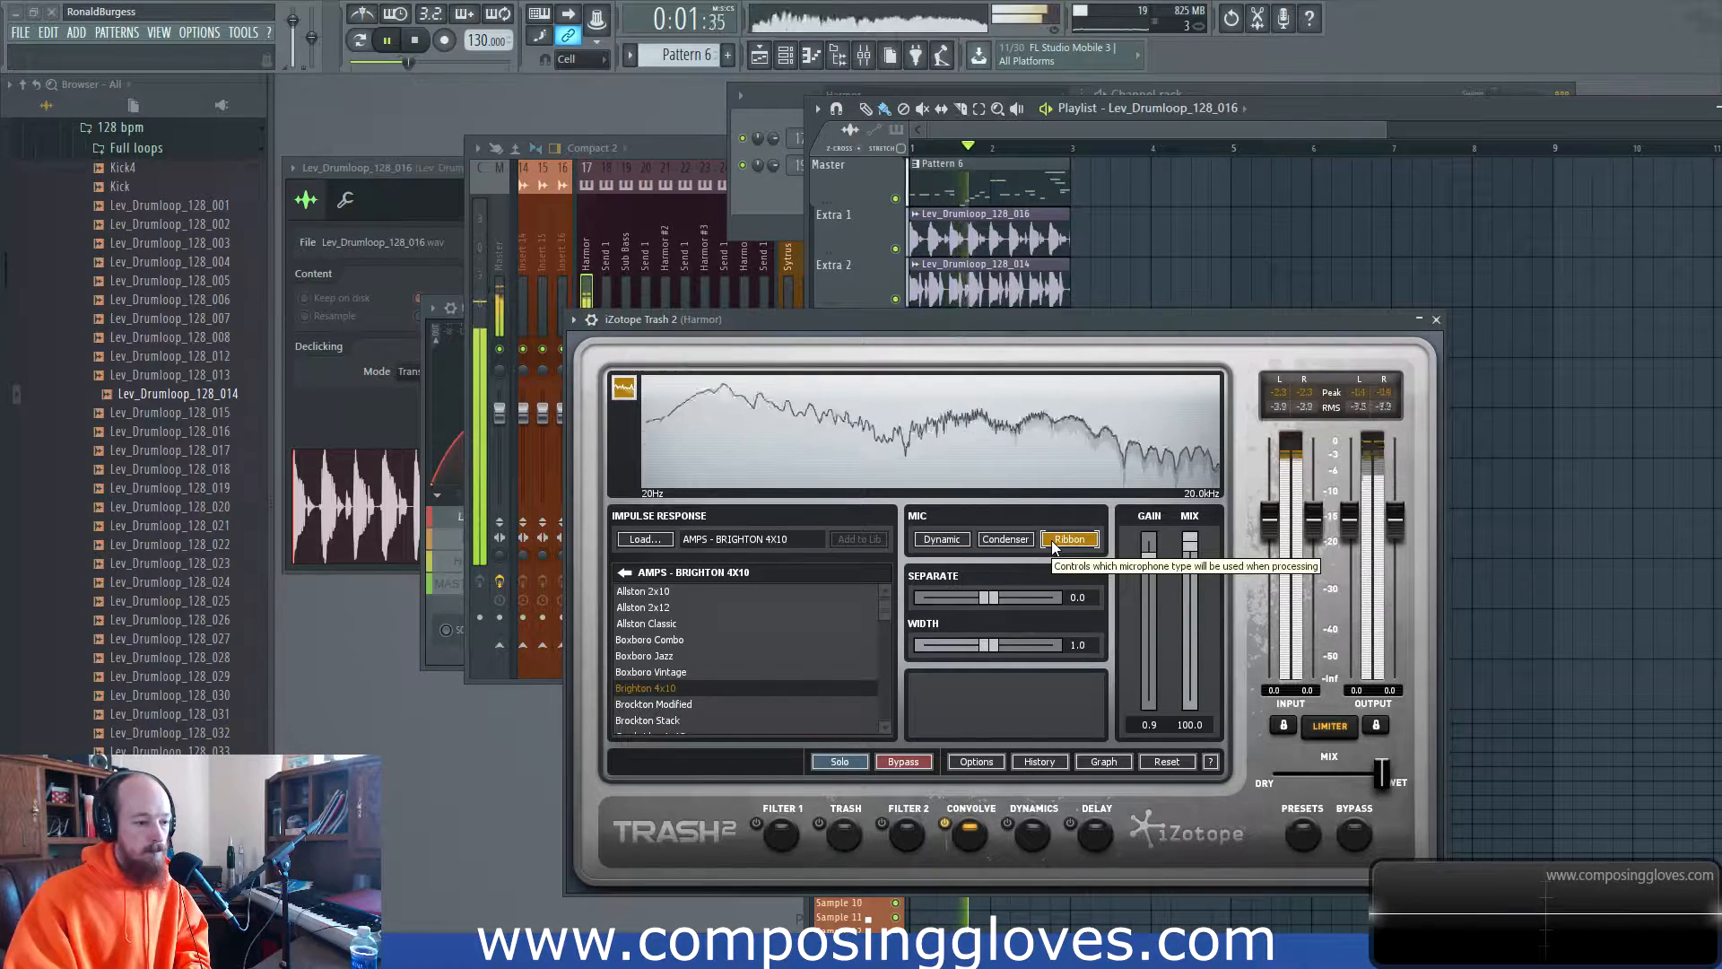
pyautogui.press('space')
# Step: Audition the Dynamic and Ribbon microphone types in playback, and cycle through Condenser and Dynamic, ending on Ribbon
pyautogui.click(966, 540)
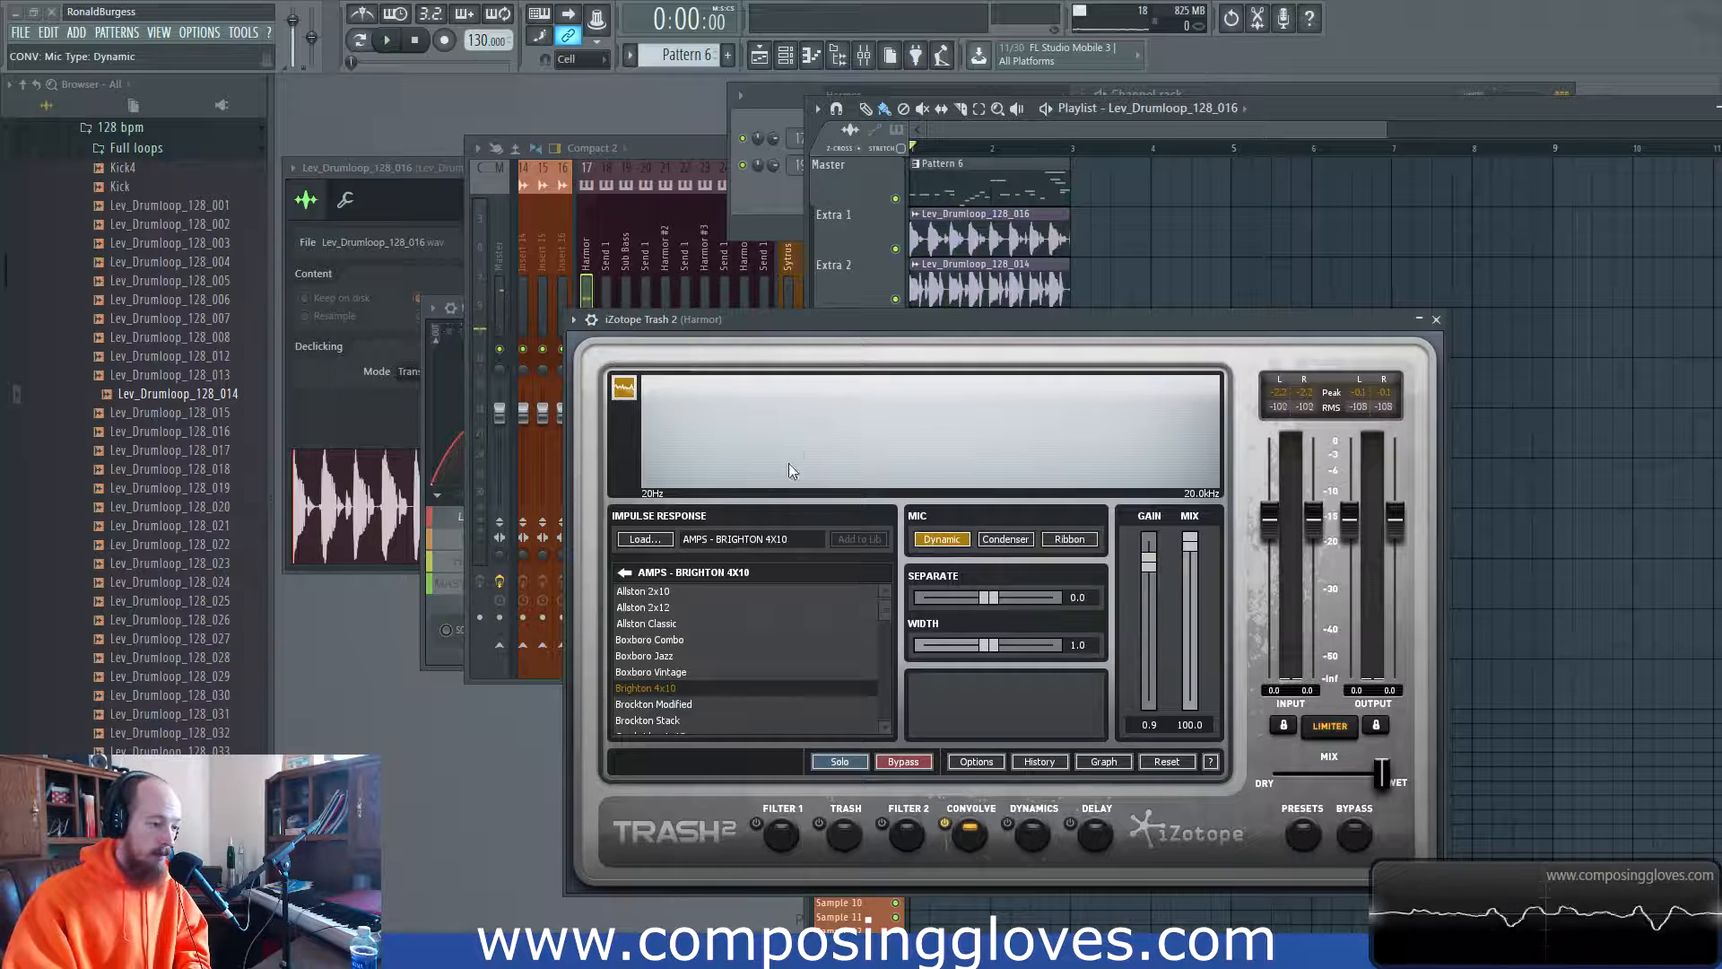
pyautogui.press('space')
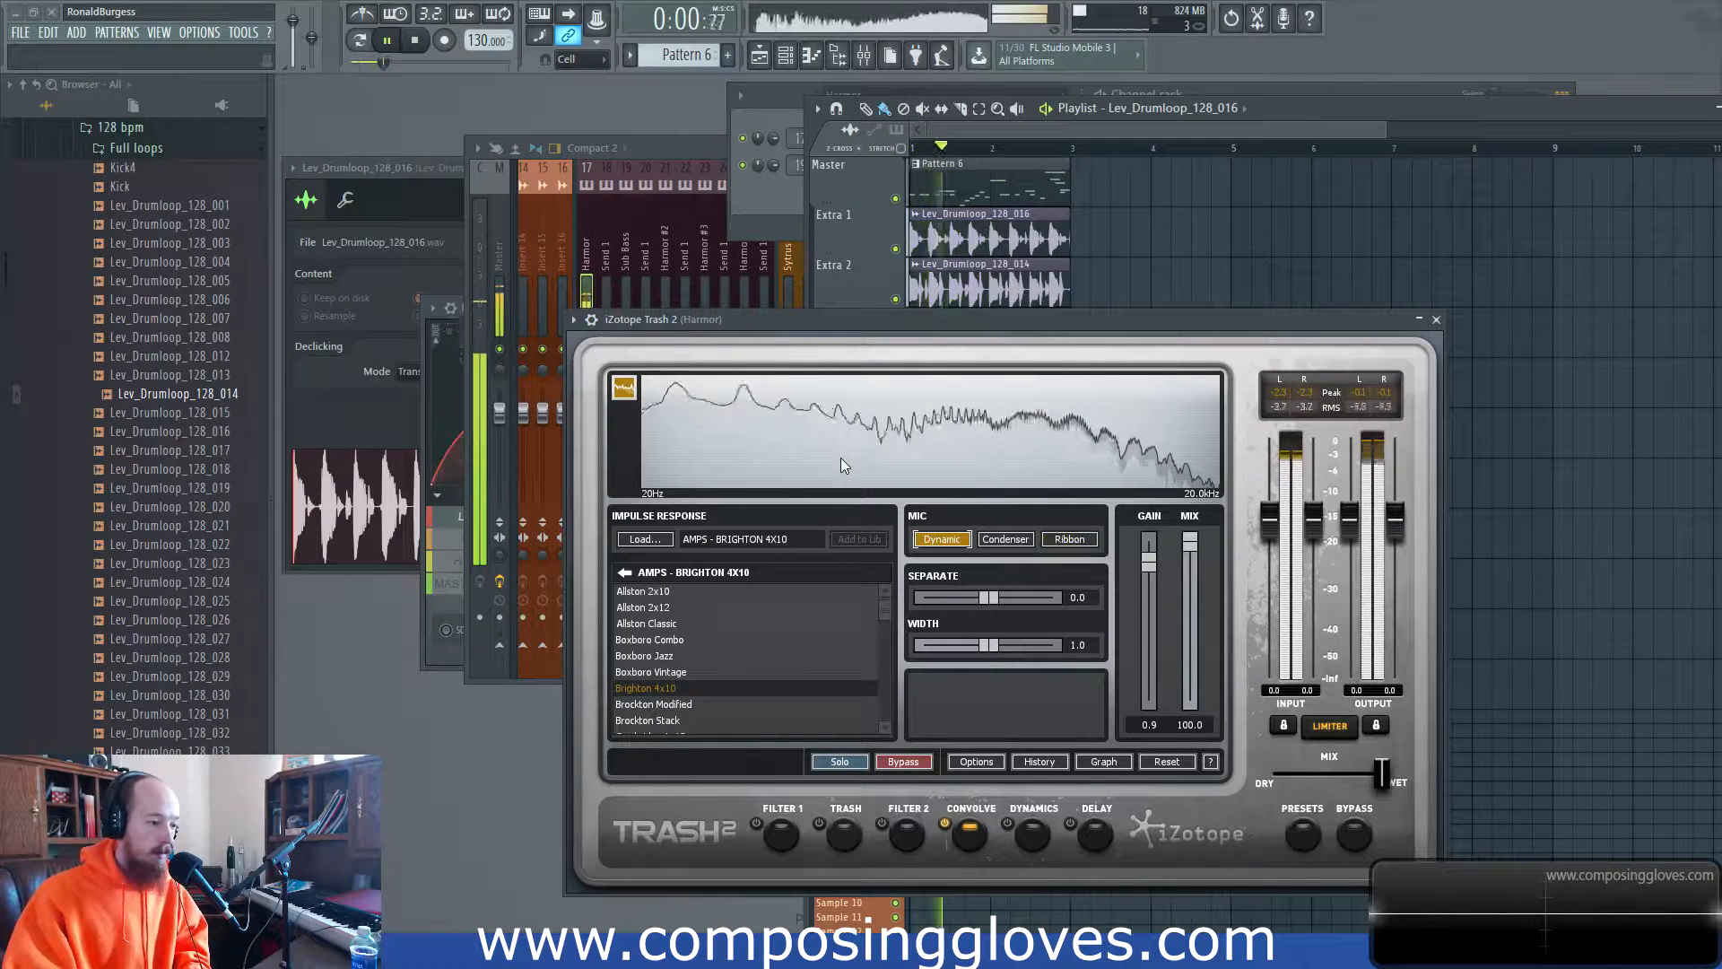
pyautogui.click(1070, 539)
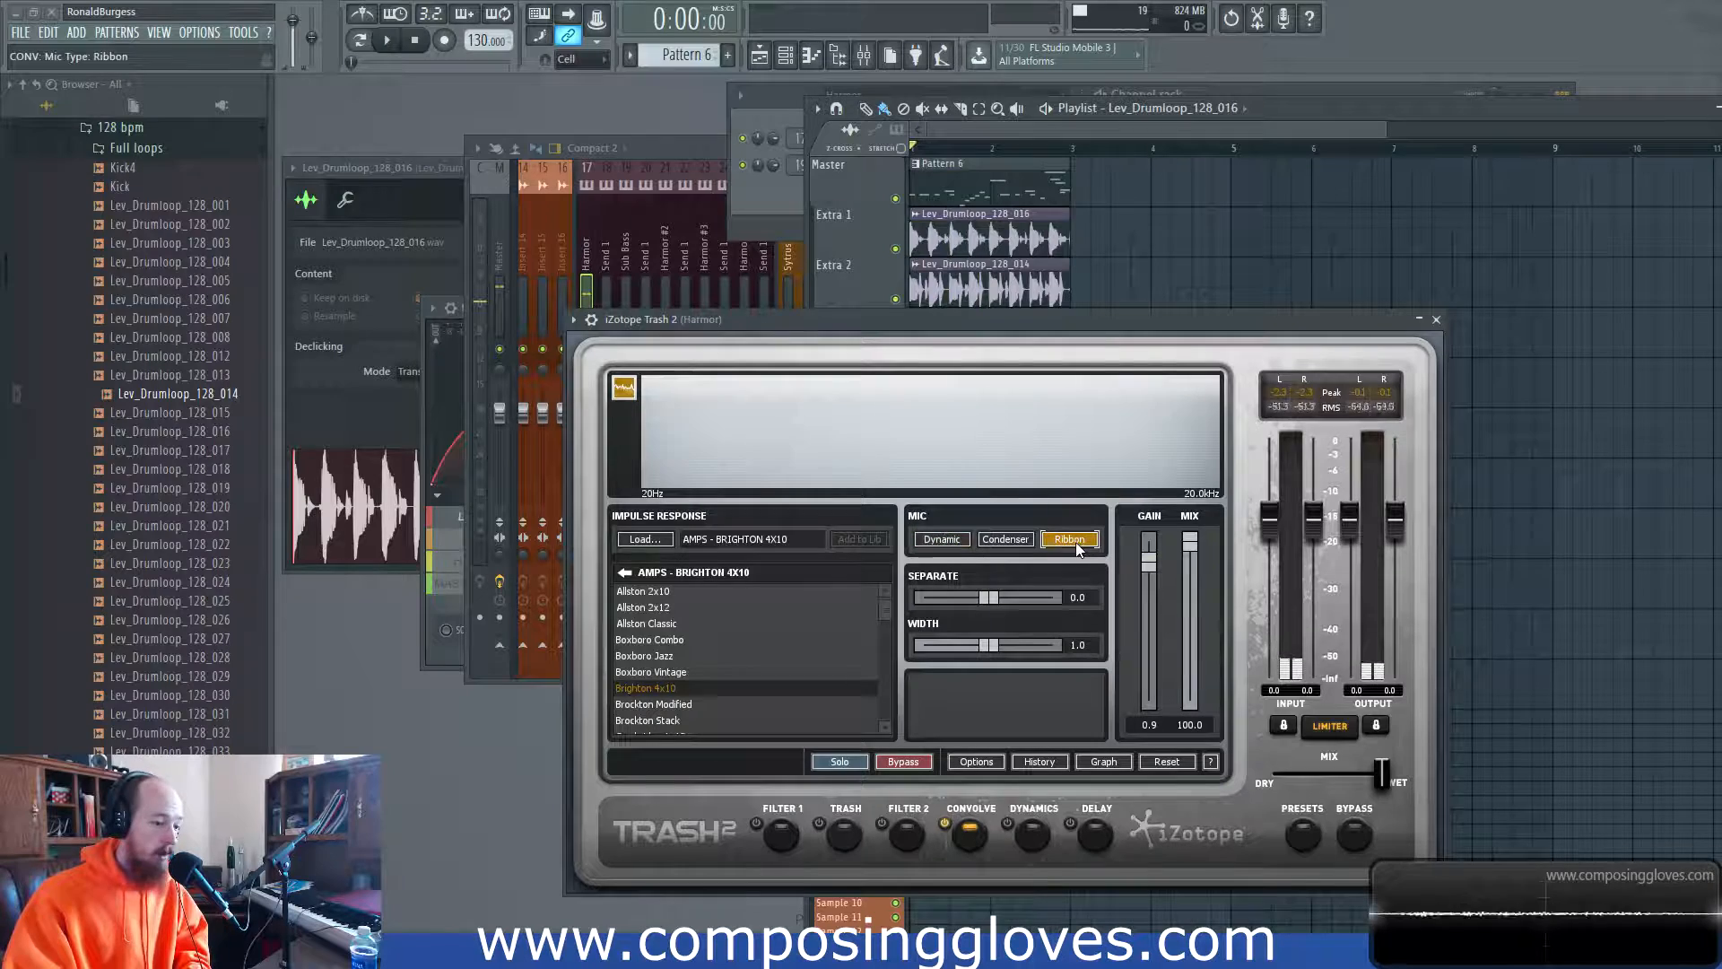
pyautogui.press('space')
pyautogui.press('space')
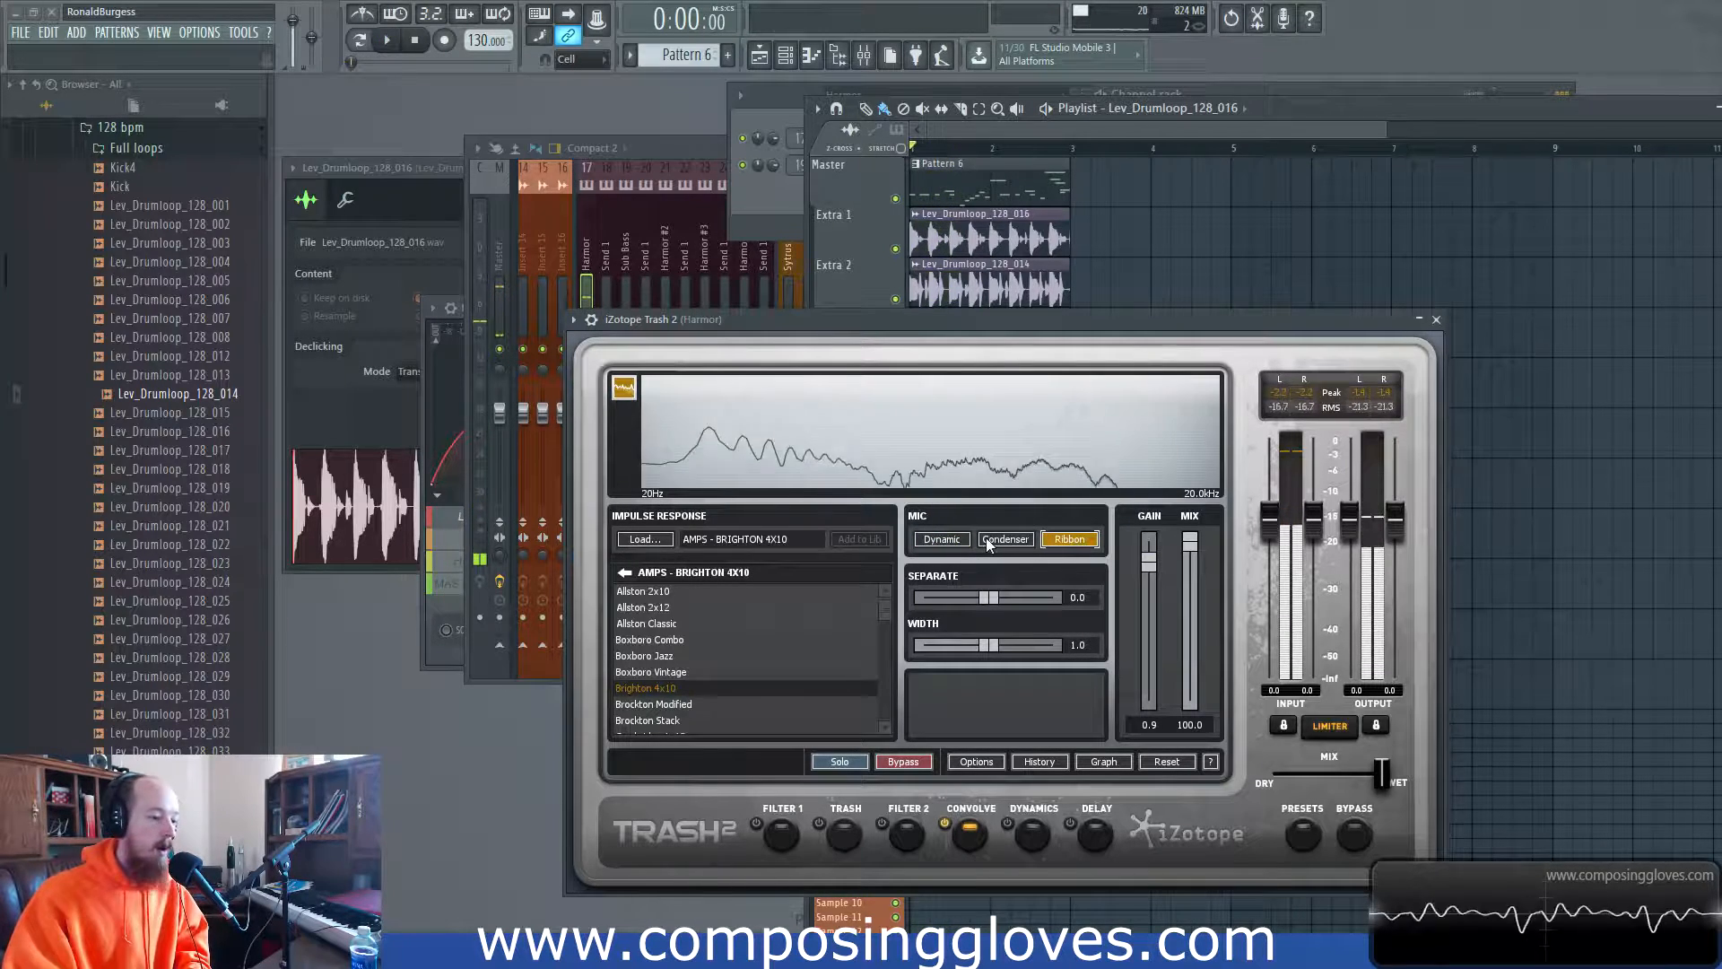
pyautogui.click(1005, 539)
pyautogui.click(942, 542)
pyautogui.click(1049, 542)
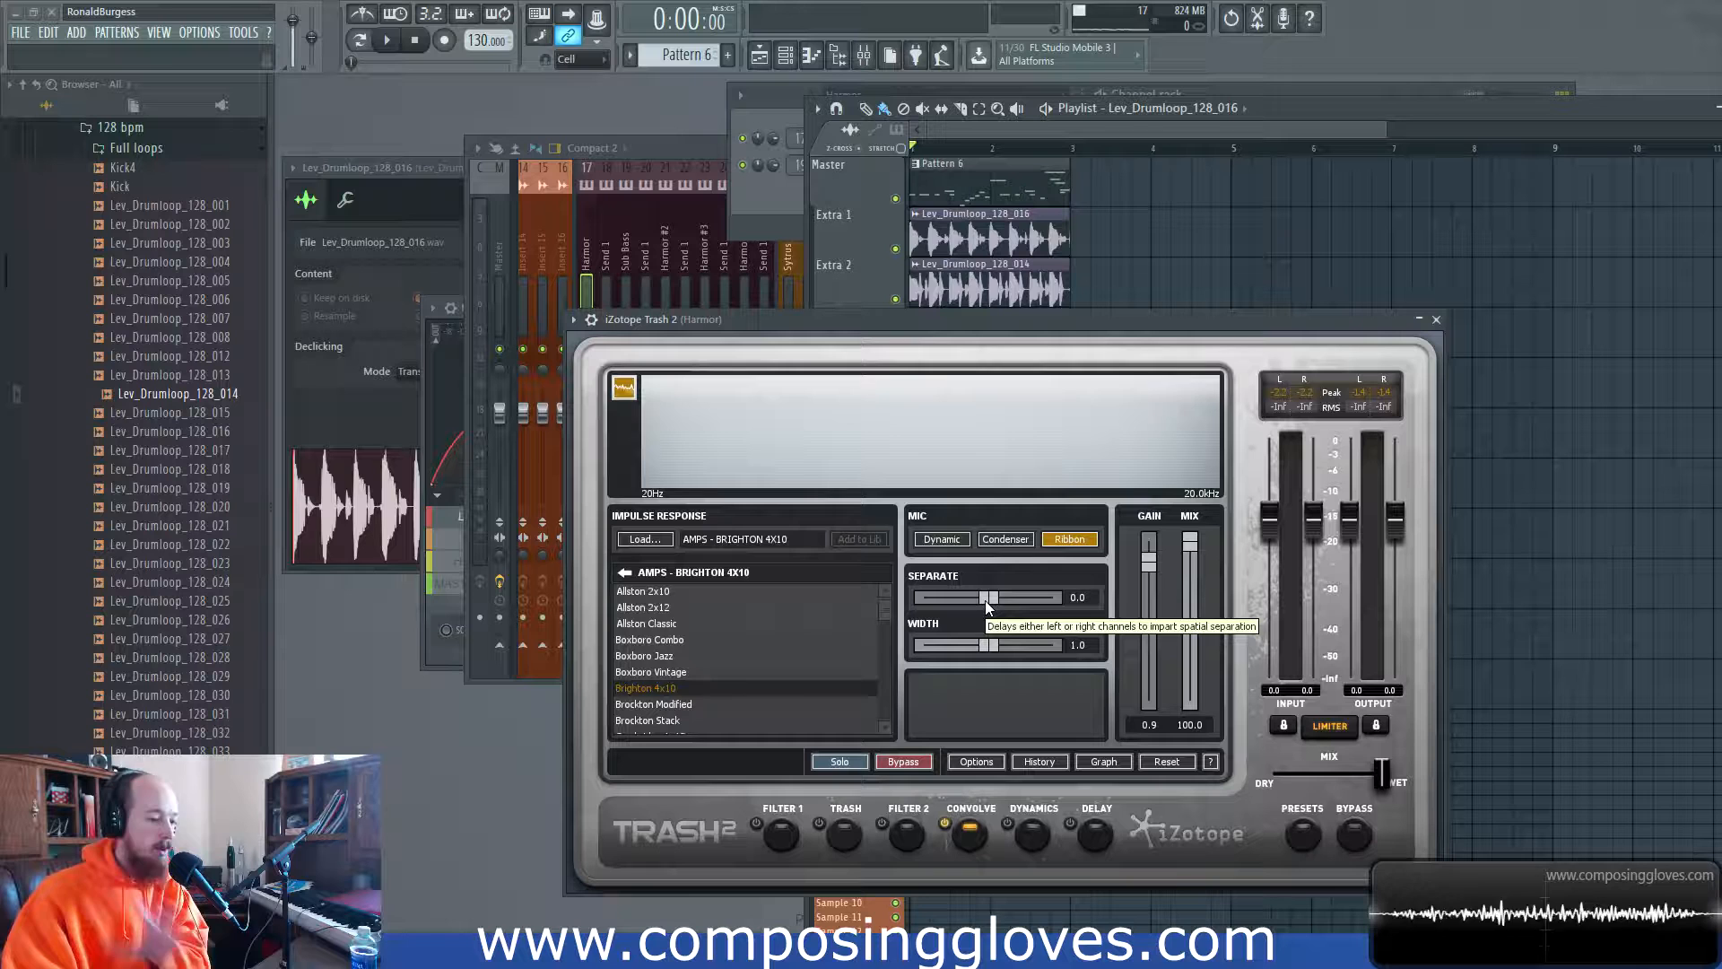
# Step: Audition the Convolve Separate control at 30.0 and swept from 19.1 to -30.0 in playback, and reset it to 0.0
pyautogui.moveTo(985, 600); pyautogui.dragTo(1052, 601)
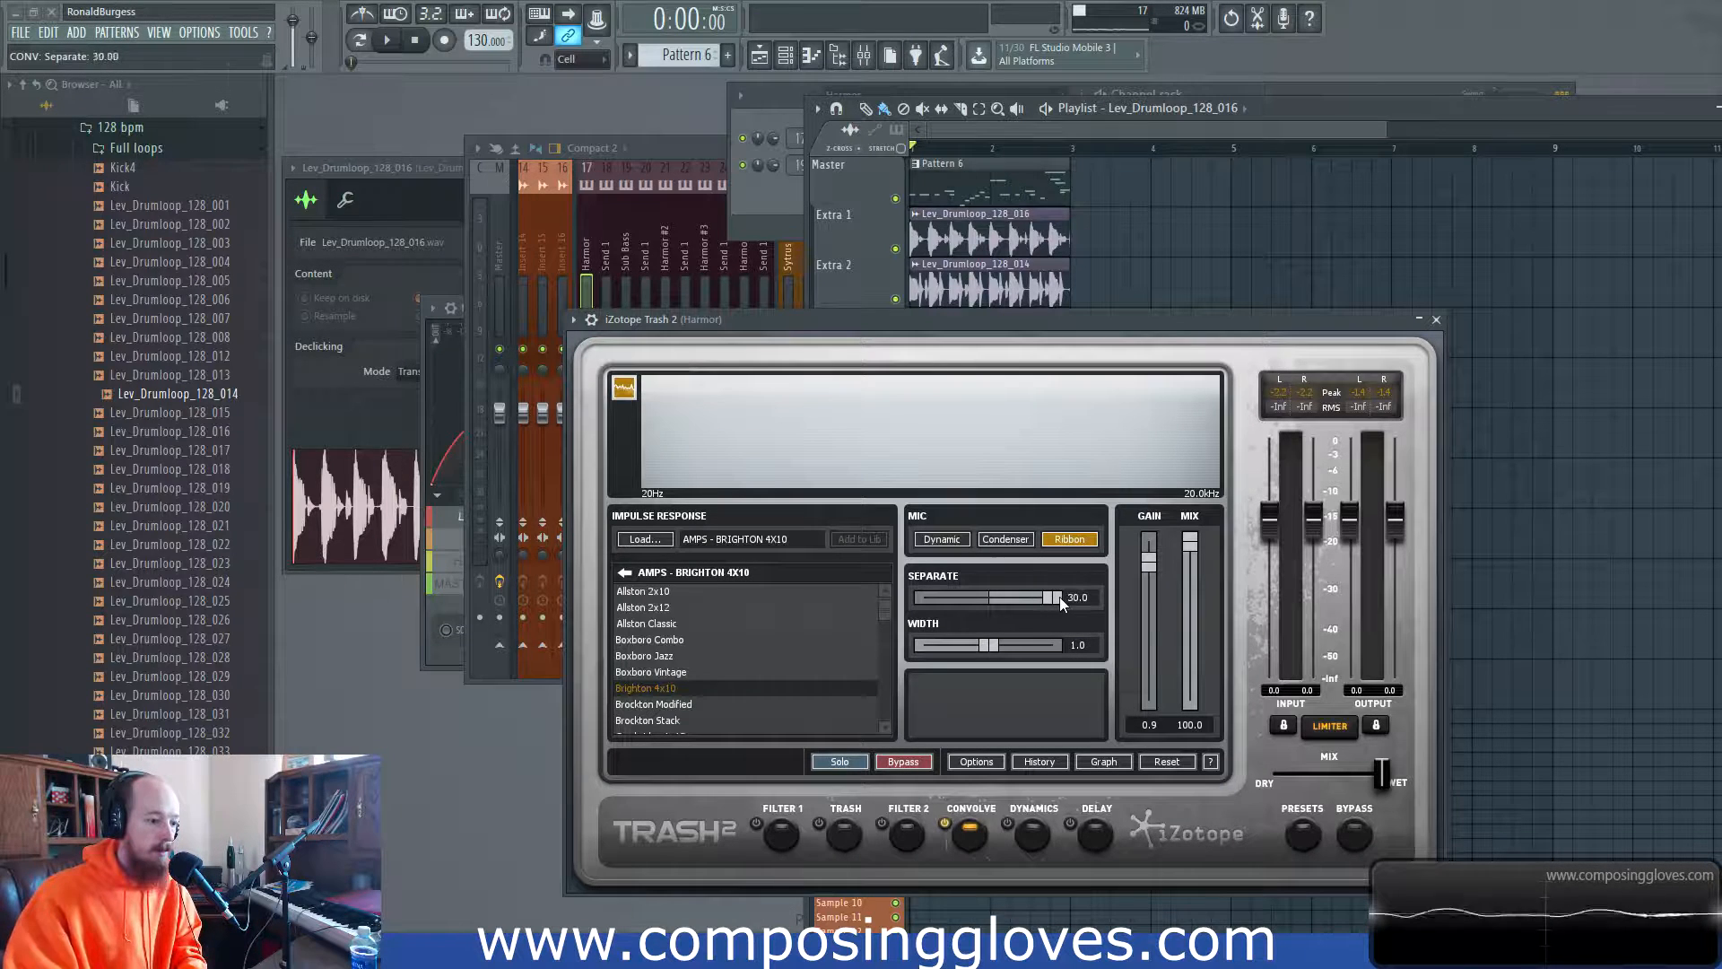
pyautogui.press('space')
pyautogui.press('space')
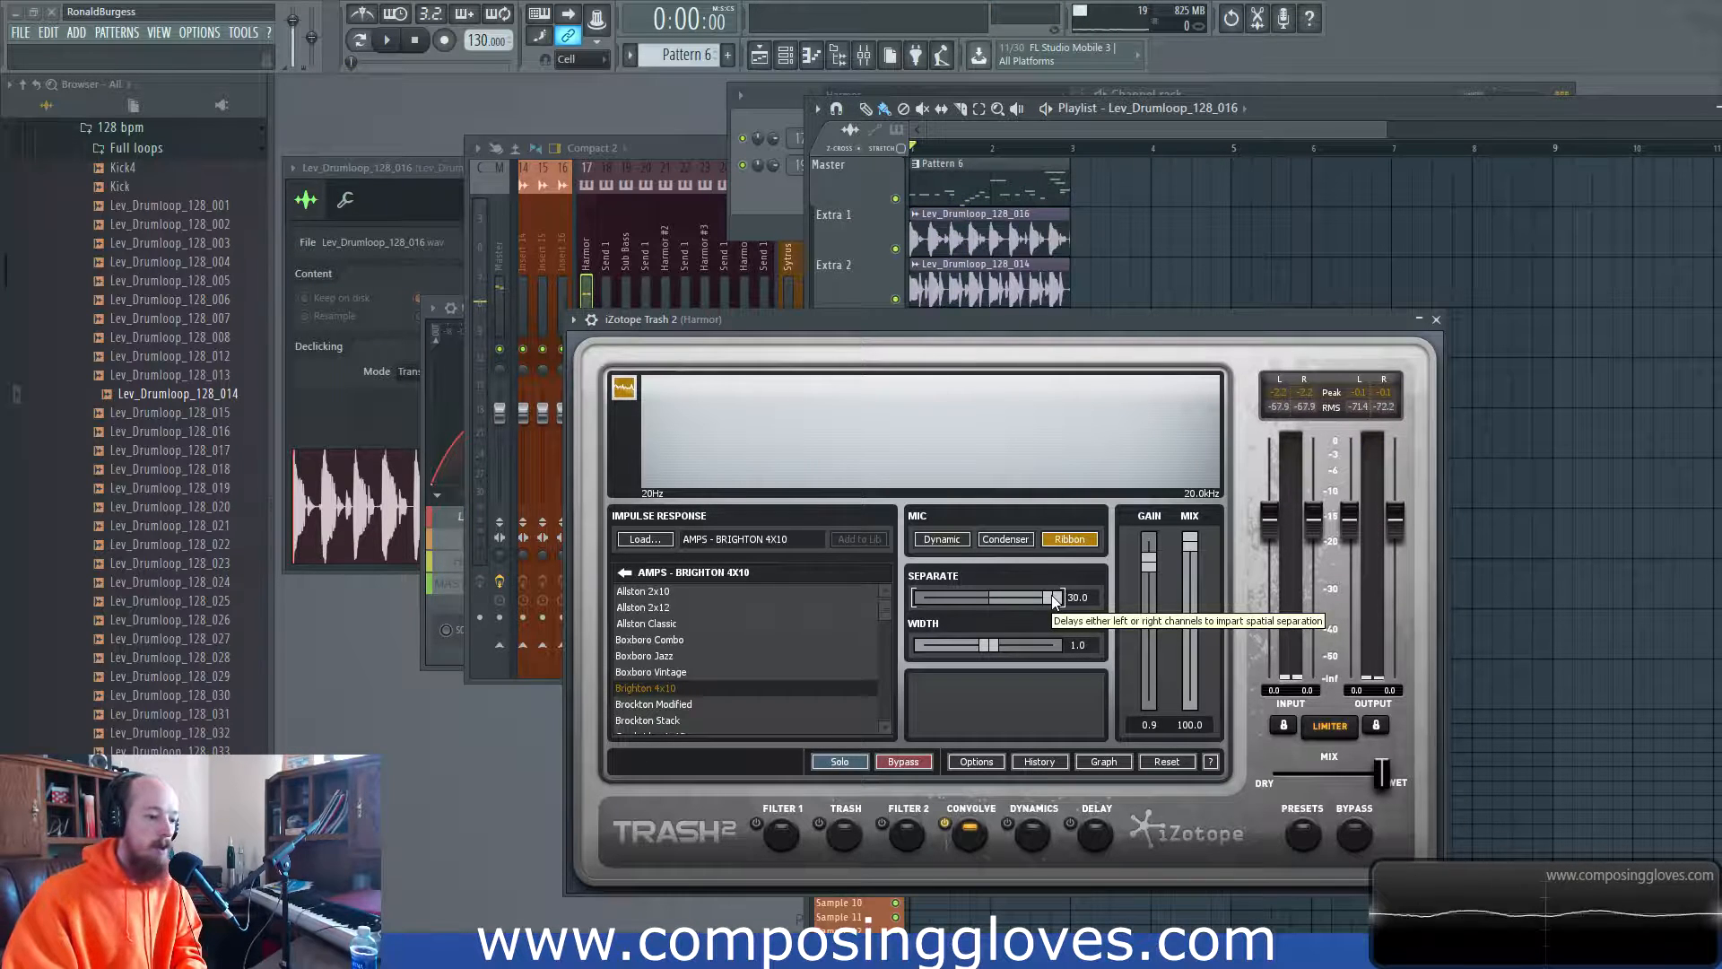
pyautogui.moveTo(1054, 598); pyautogui.dragTo(1023, 601)
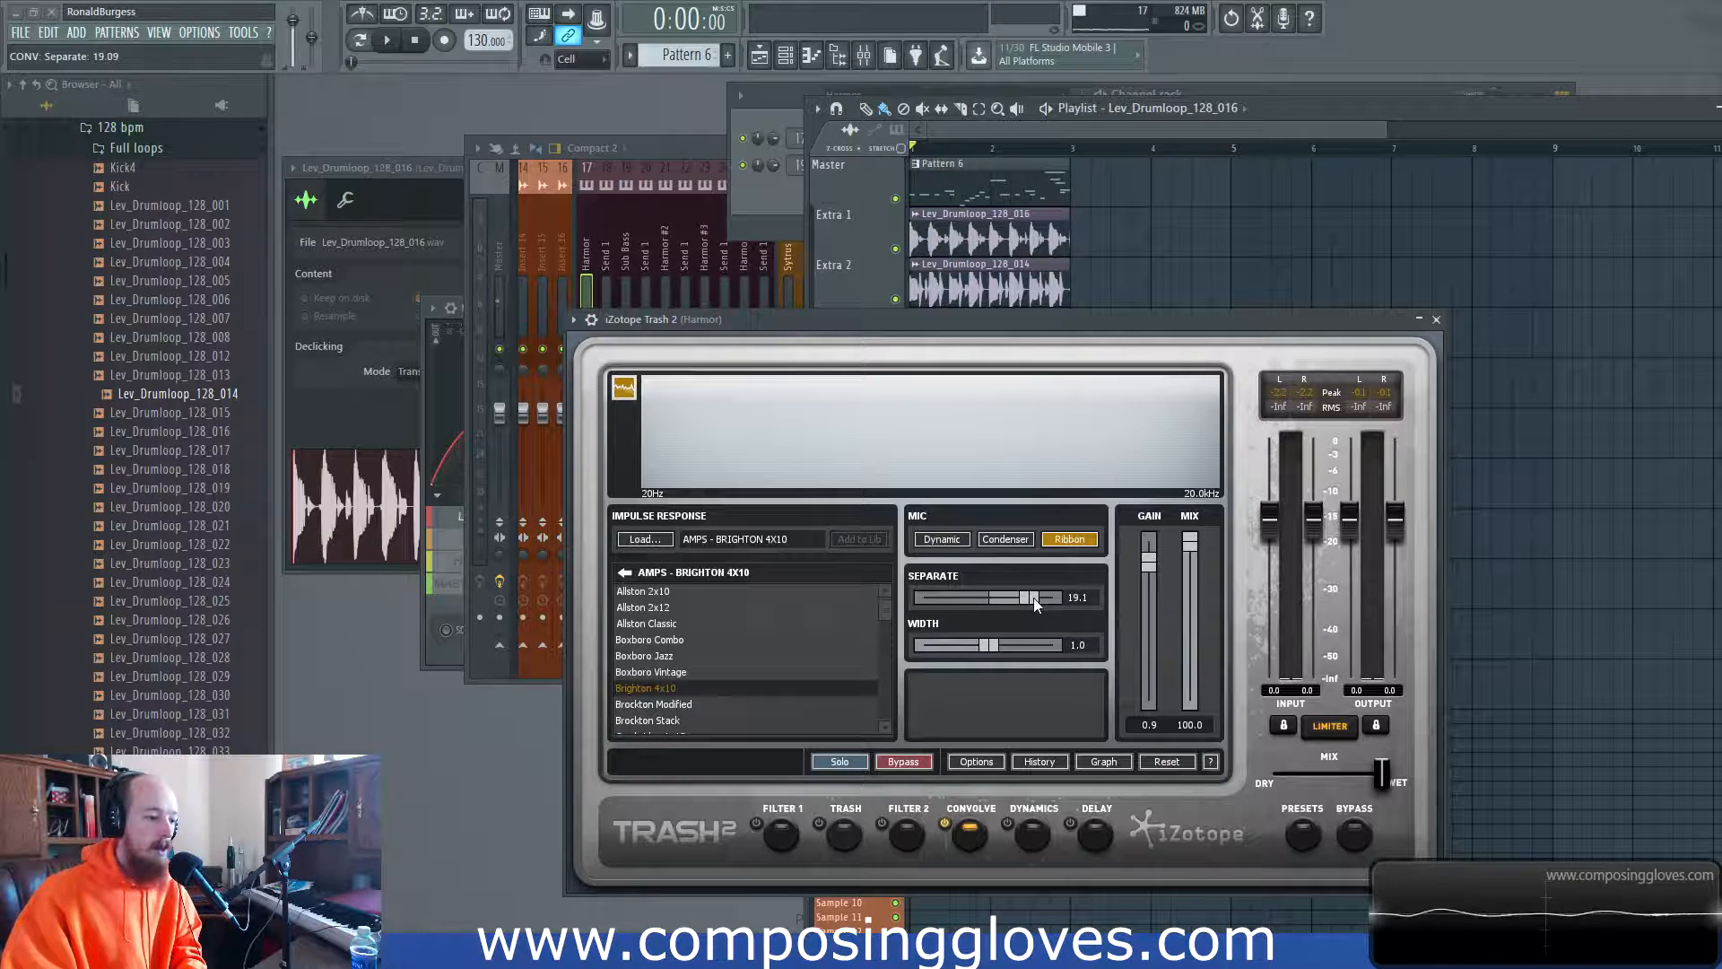
pyautogui.press('space')
pyautogui.moveTo(1033, 598); pyautogui.dragTo(928, 595)
pyautogui.press('space')
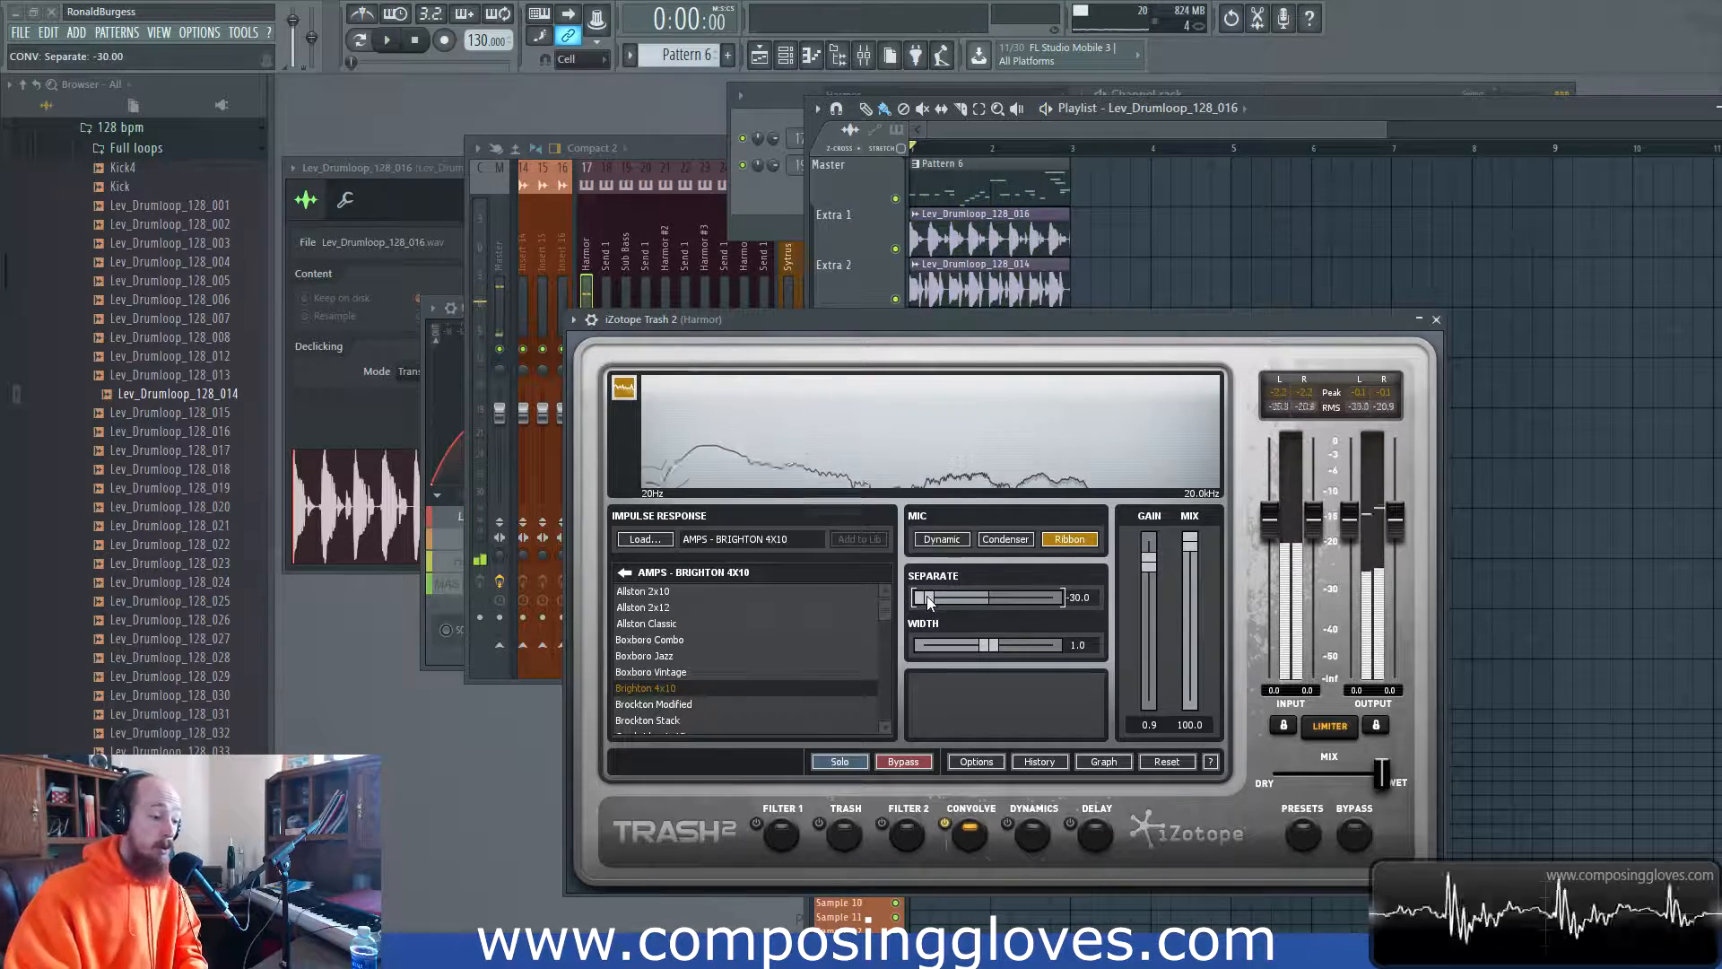
pyautogui.doubleClick(965, 595)
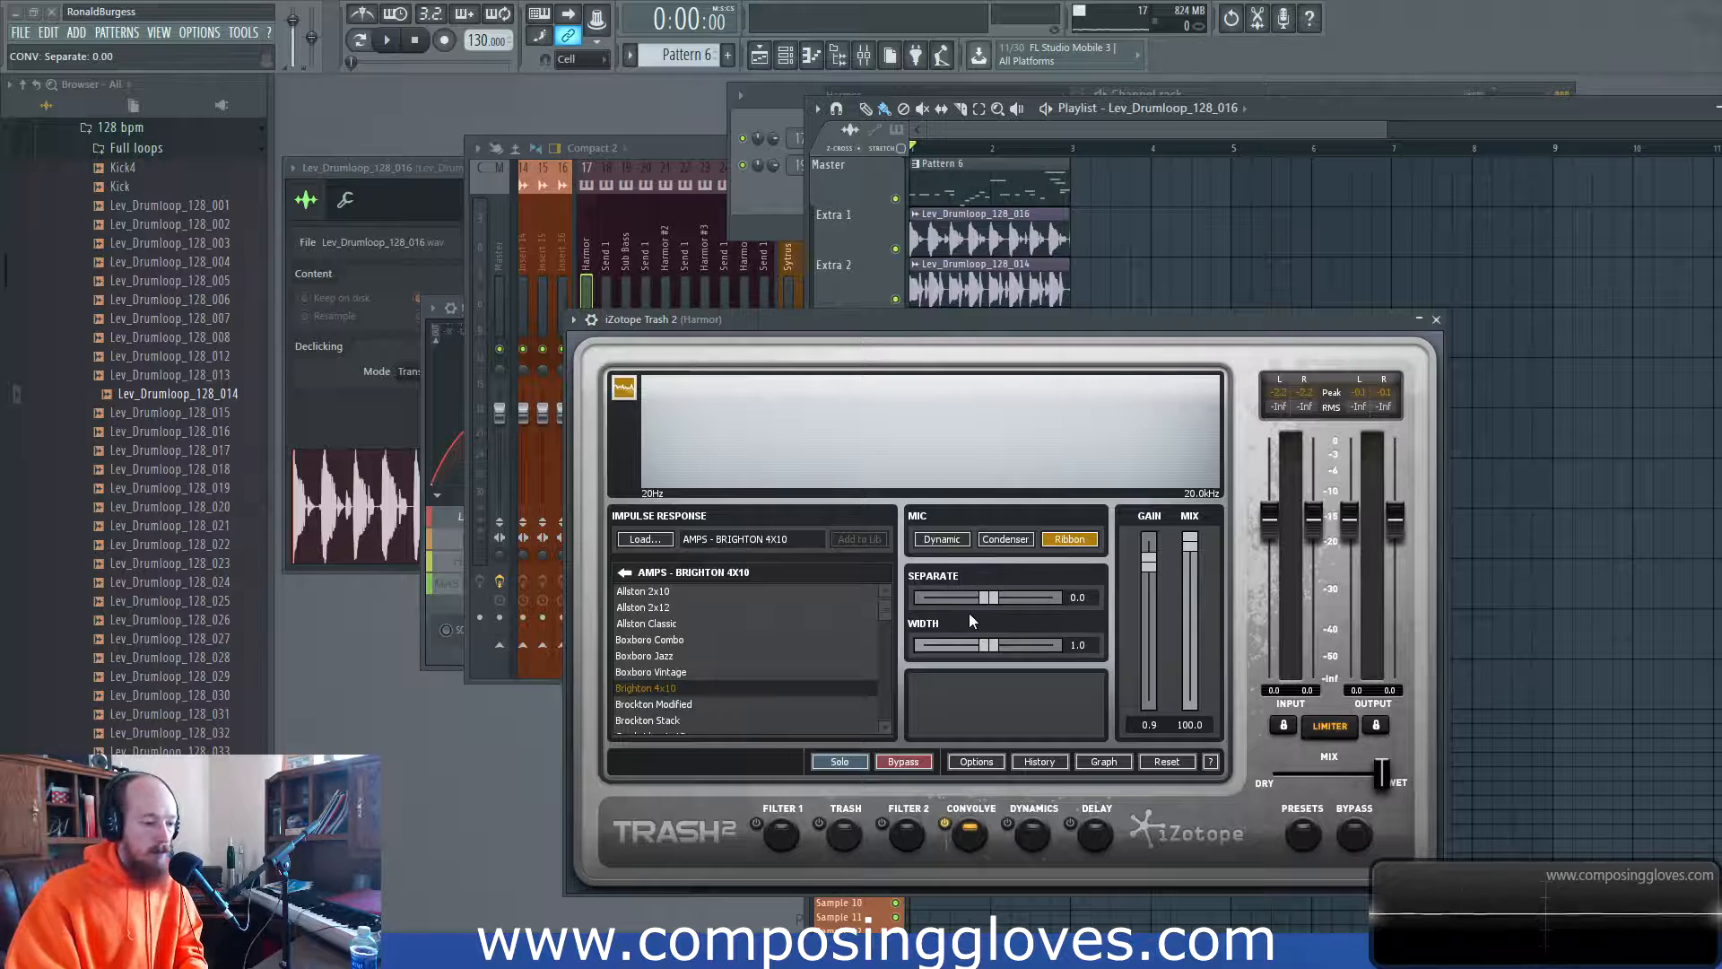
# Step: Demonstrate the Separate control's range by moving it to -30.0 and toward its positive end, resetting it to 0.0 each time
pyautogui.moveTo(1045, 601); pyautogui.dragTo(874, 584)
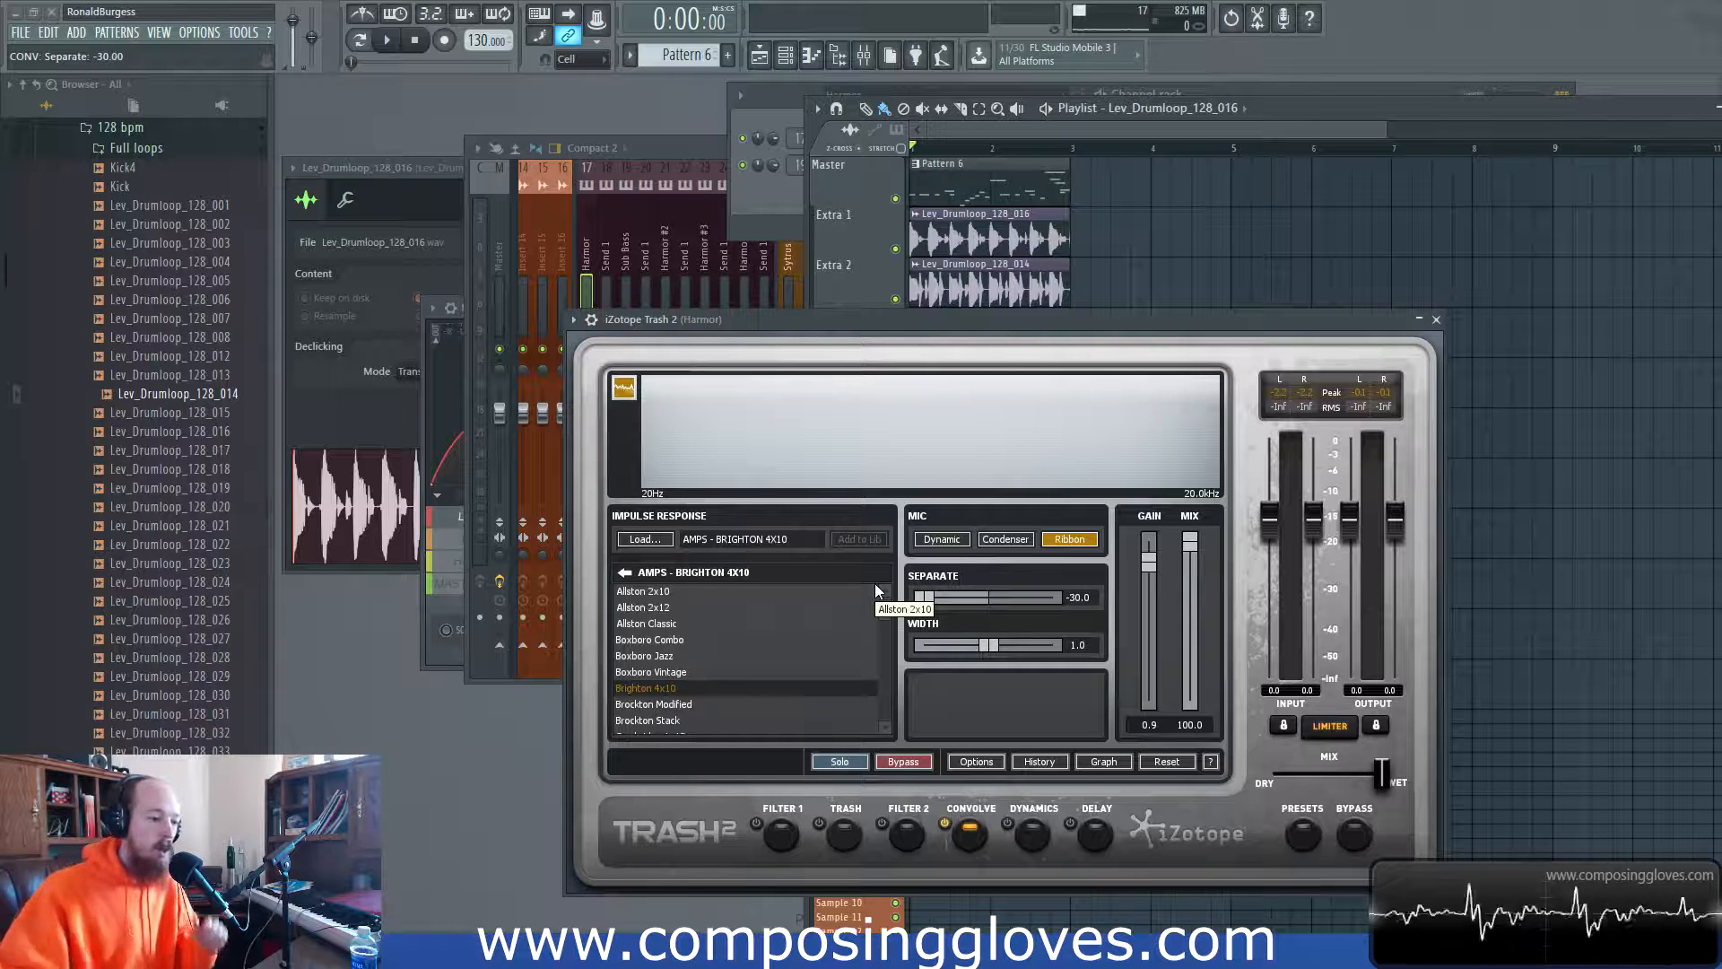
pyautogui.doubleClick(924, 599)
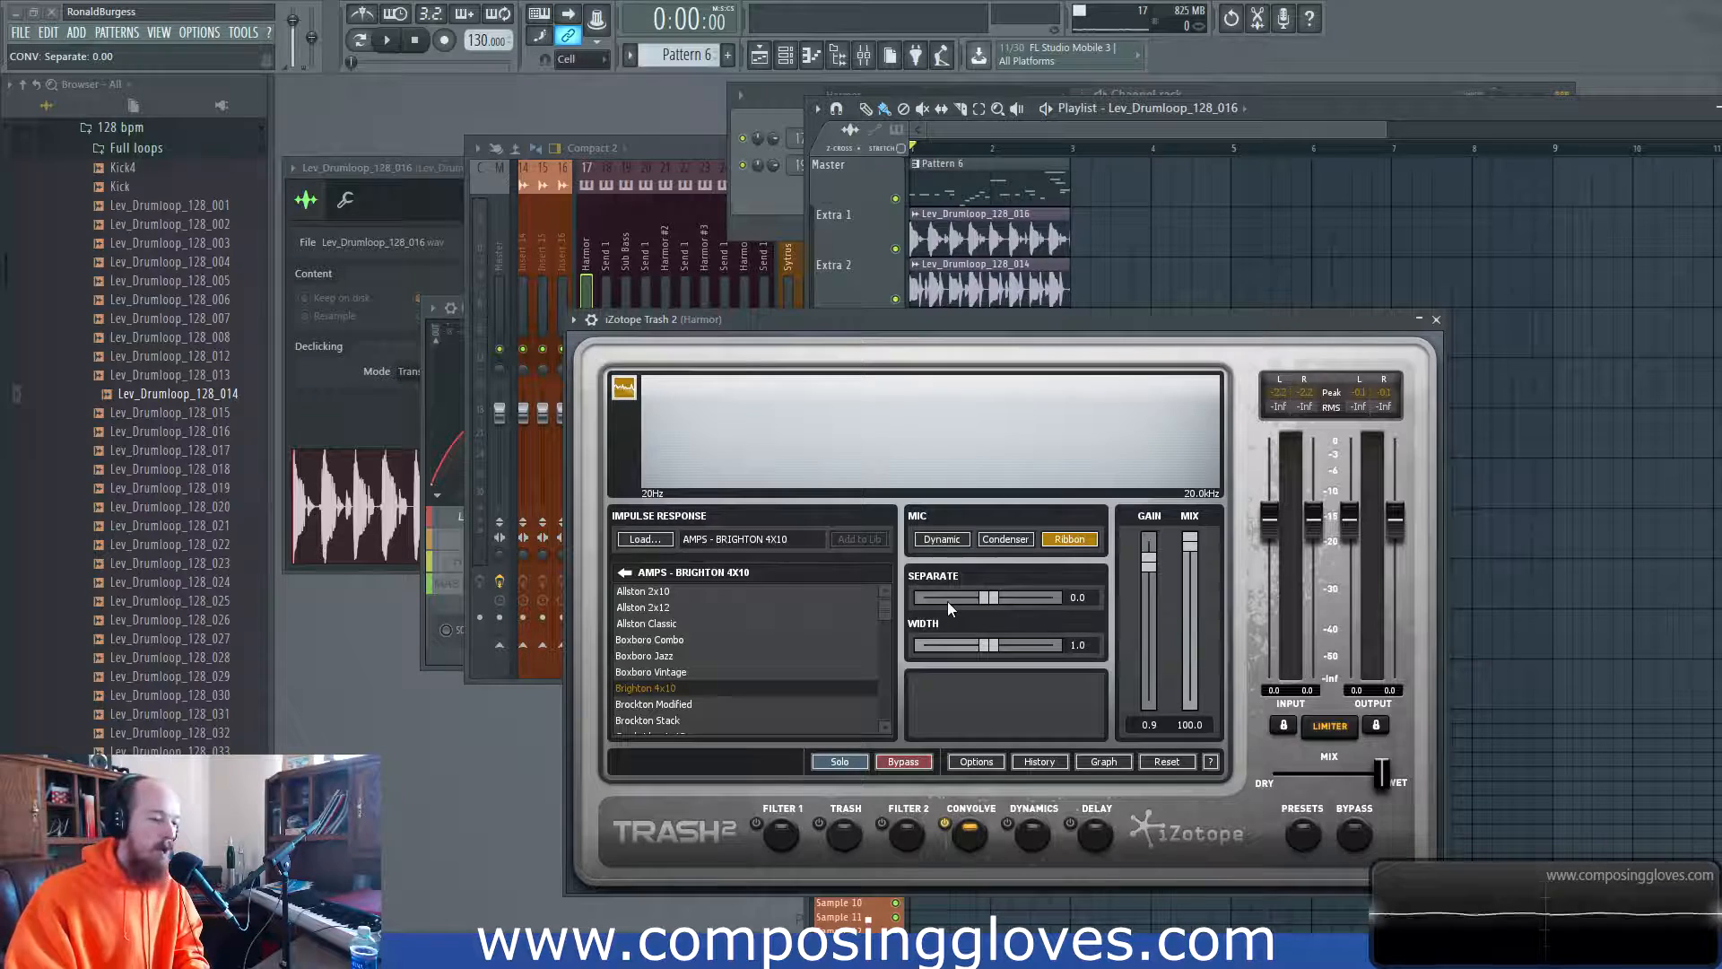
pyautogui.moveTo(1025, 595); pyautogui.dragTo(1053, 600)
pyautogui.doubleClick(1048, 598)
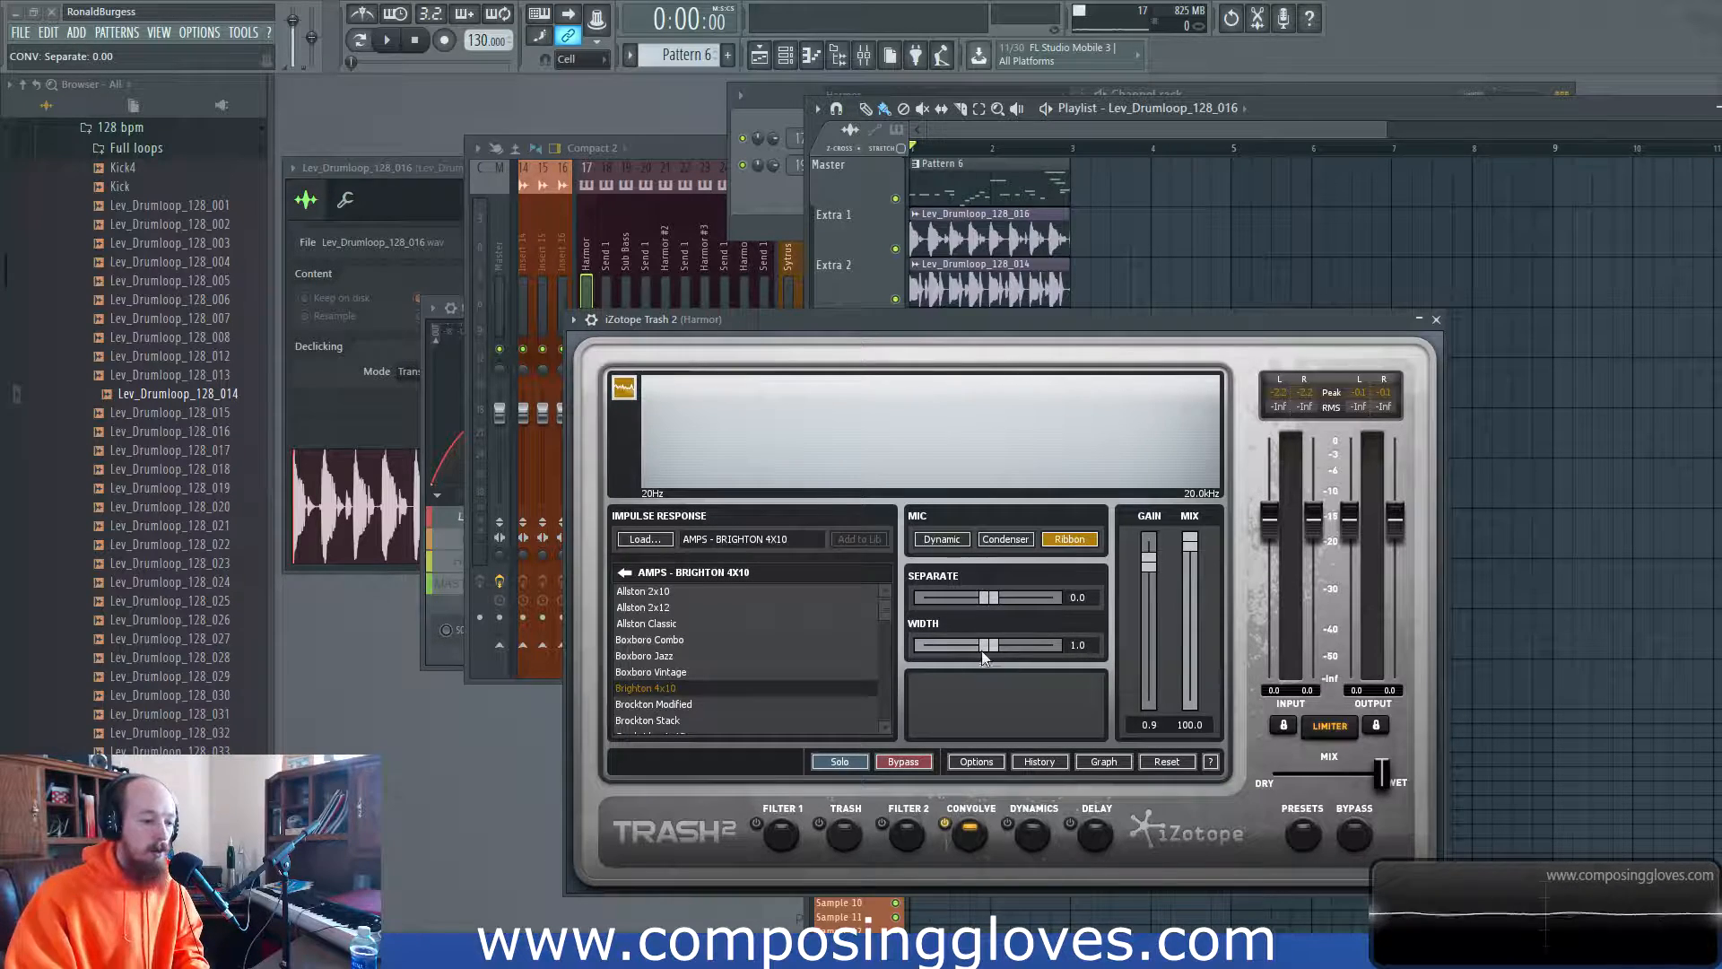
# Step: Raise the Convolve Width during playback to hear the widening, and reset it to 1.0
pyautogui.press('space')
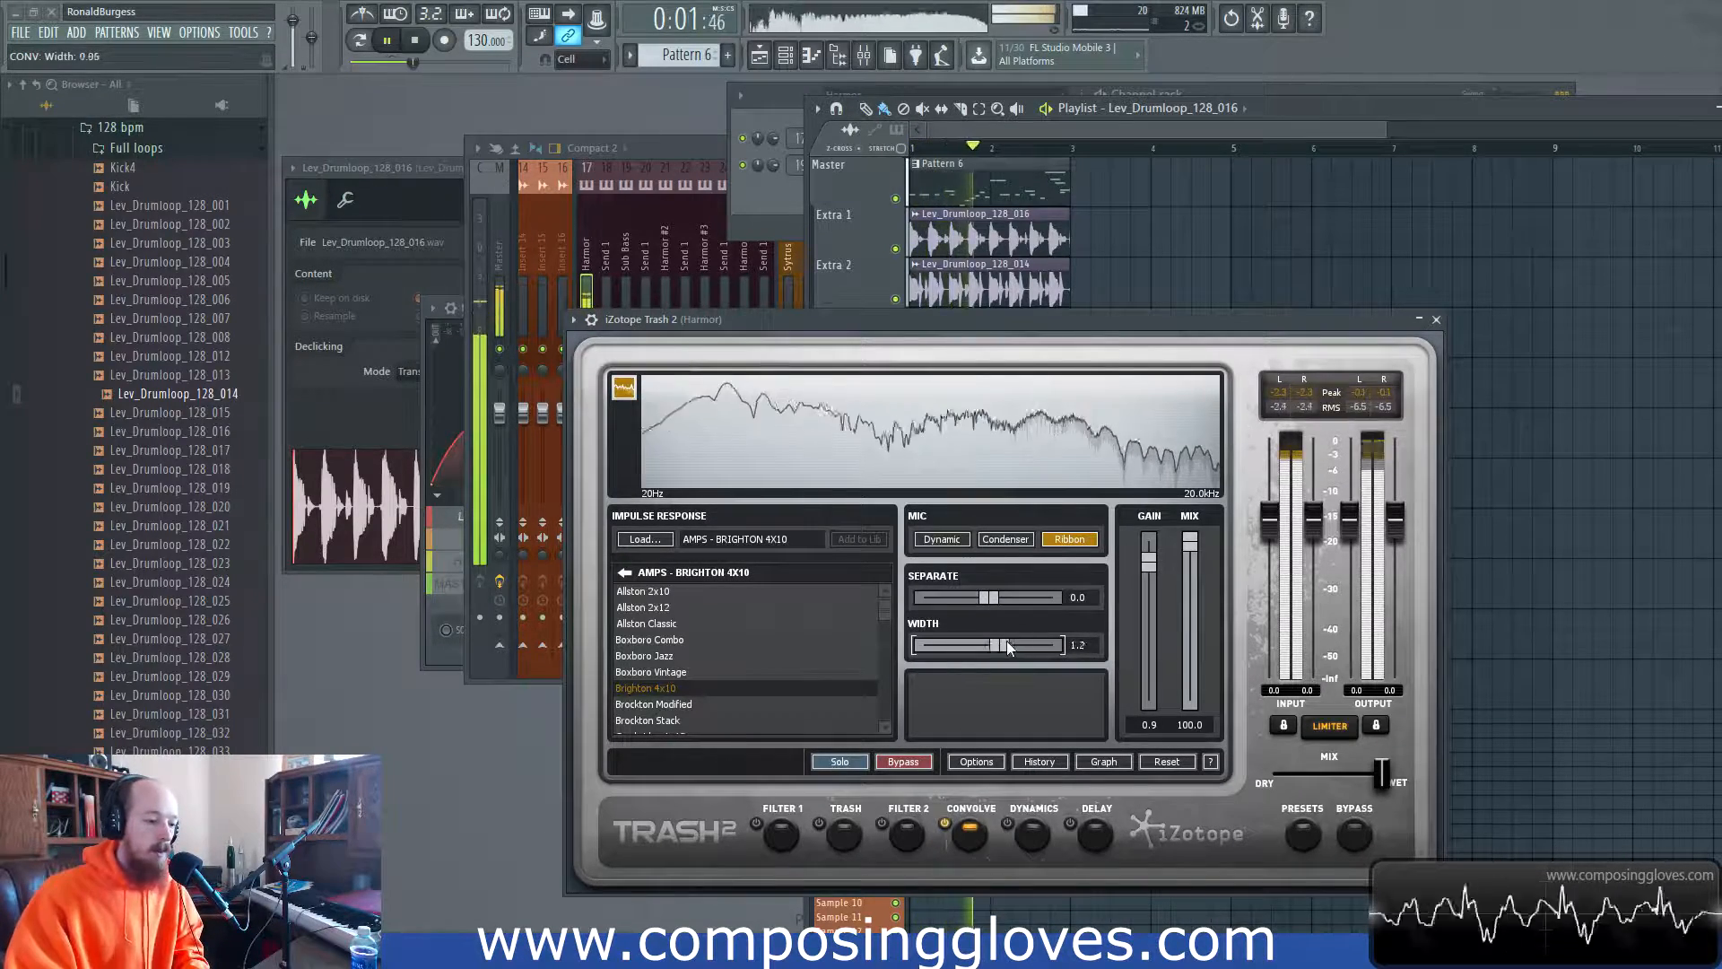
pyautogui.moveTo(989, 645); pyautogui.dragTo(1021, 647)
pyautogui.press('space')
pyautogui.keyDown('ctrl'); pyautogui.click(1019, 645); pyautogui.keyUp('ctrl')
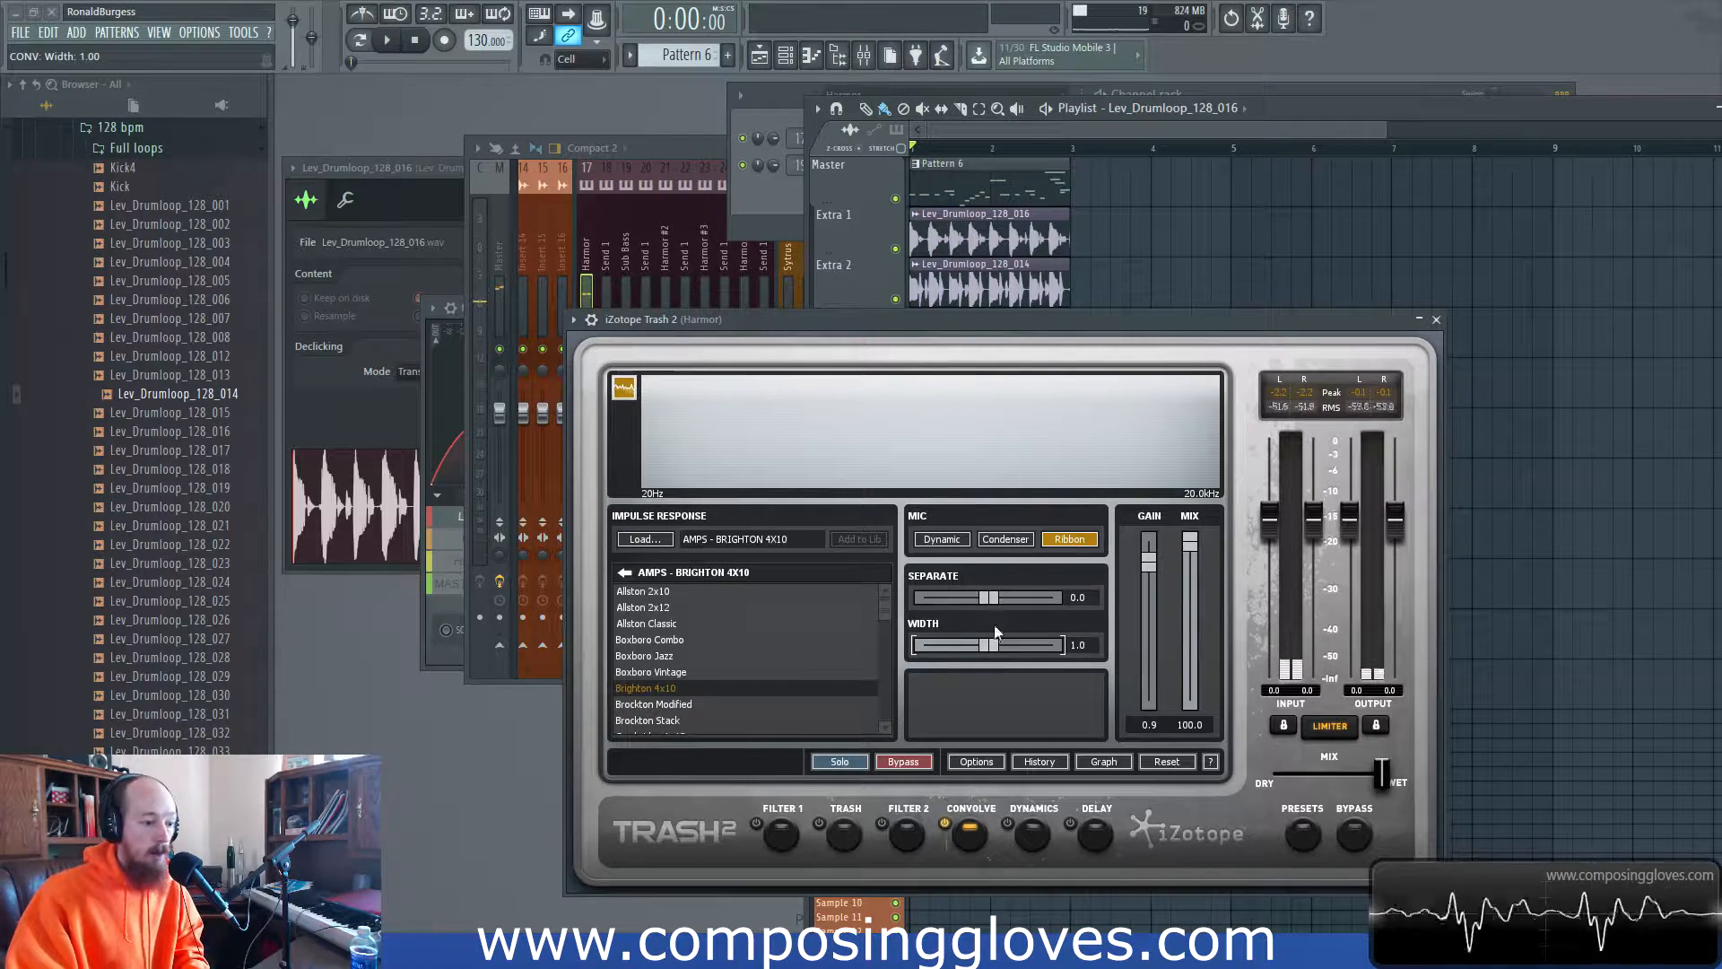
# Step: Audition Separate at 21.6 while narrowing Width to 0.0, and reset Width to 1.0 and Separate to 0.0
pyautogui.moveTo(988, 604); pyautogui.dragTo(1030, 604)
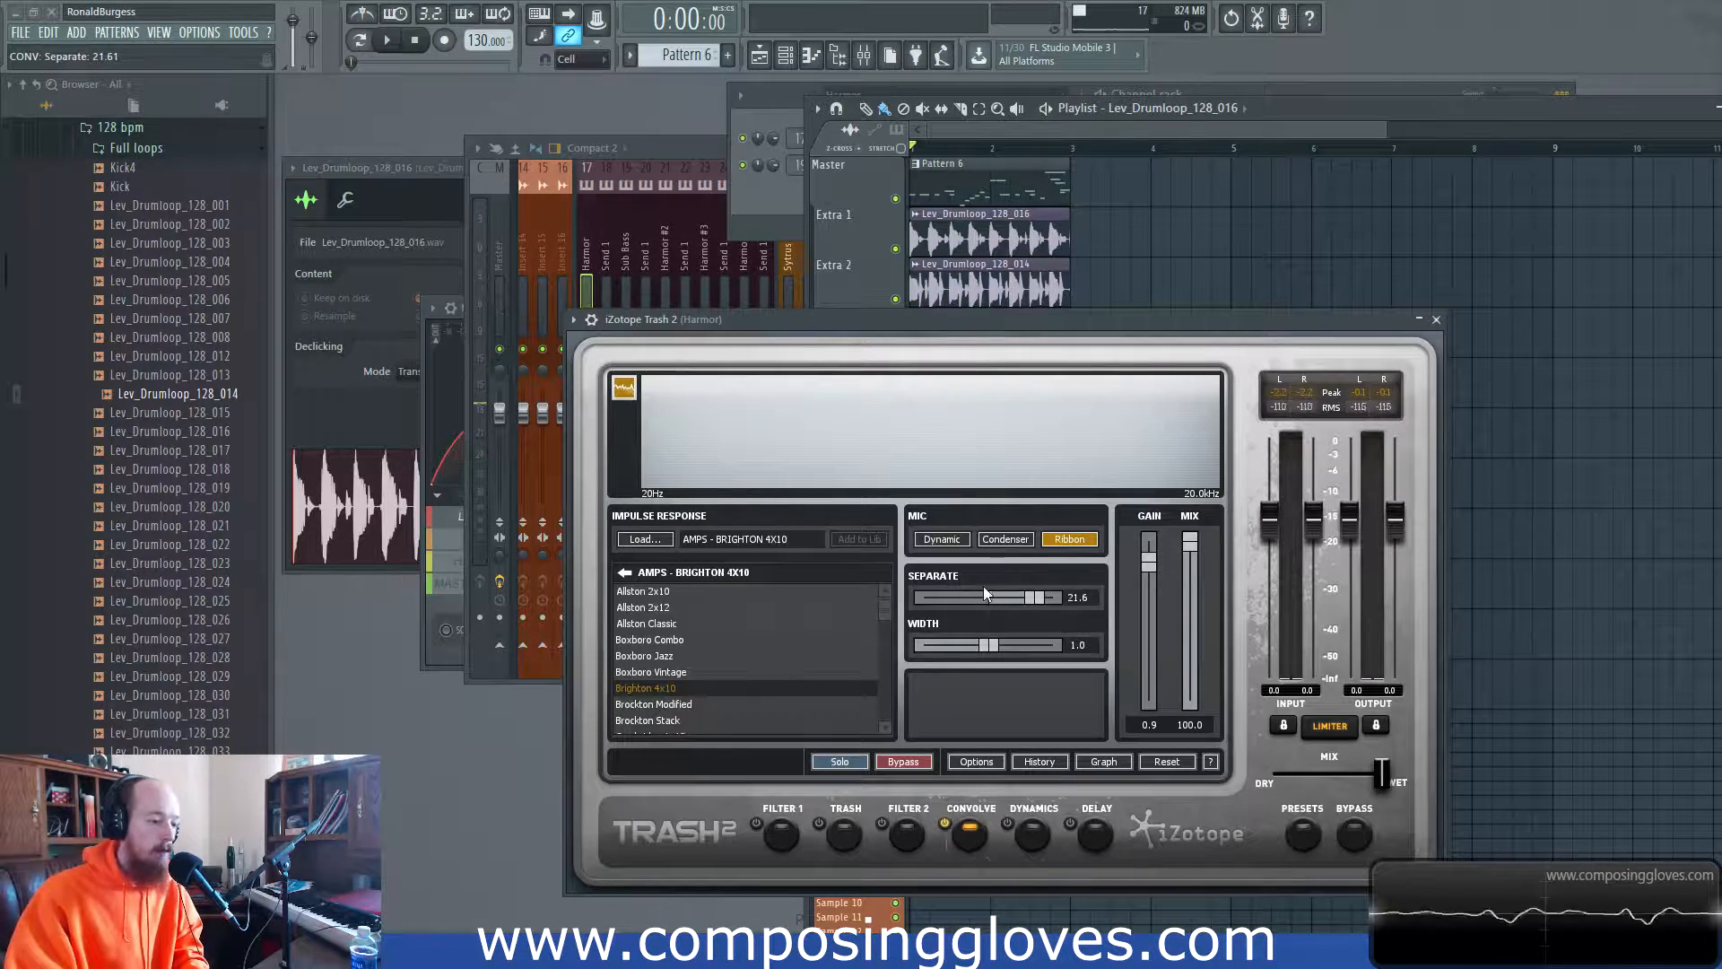
pyautogui.press('space')
pyautogui.moveTo(985, 643); pyautogui.dragTo(931, 642)
pyautogui.press('space')
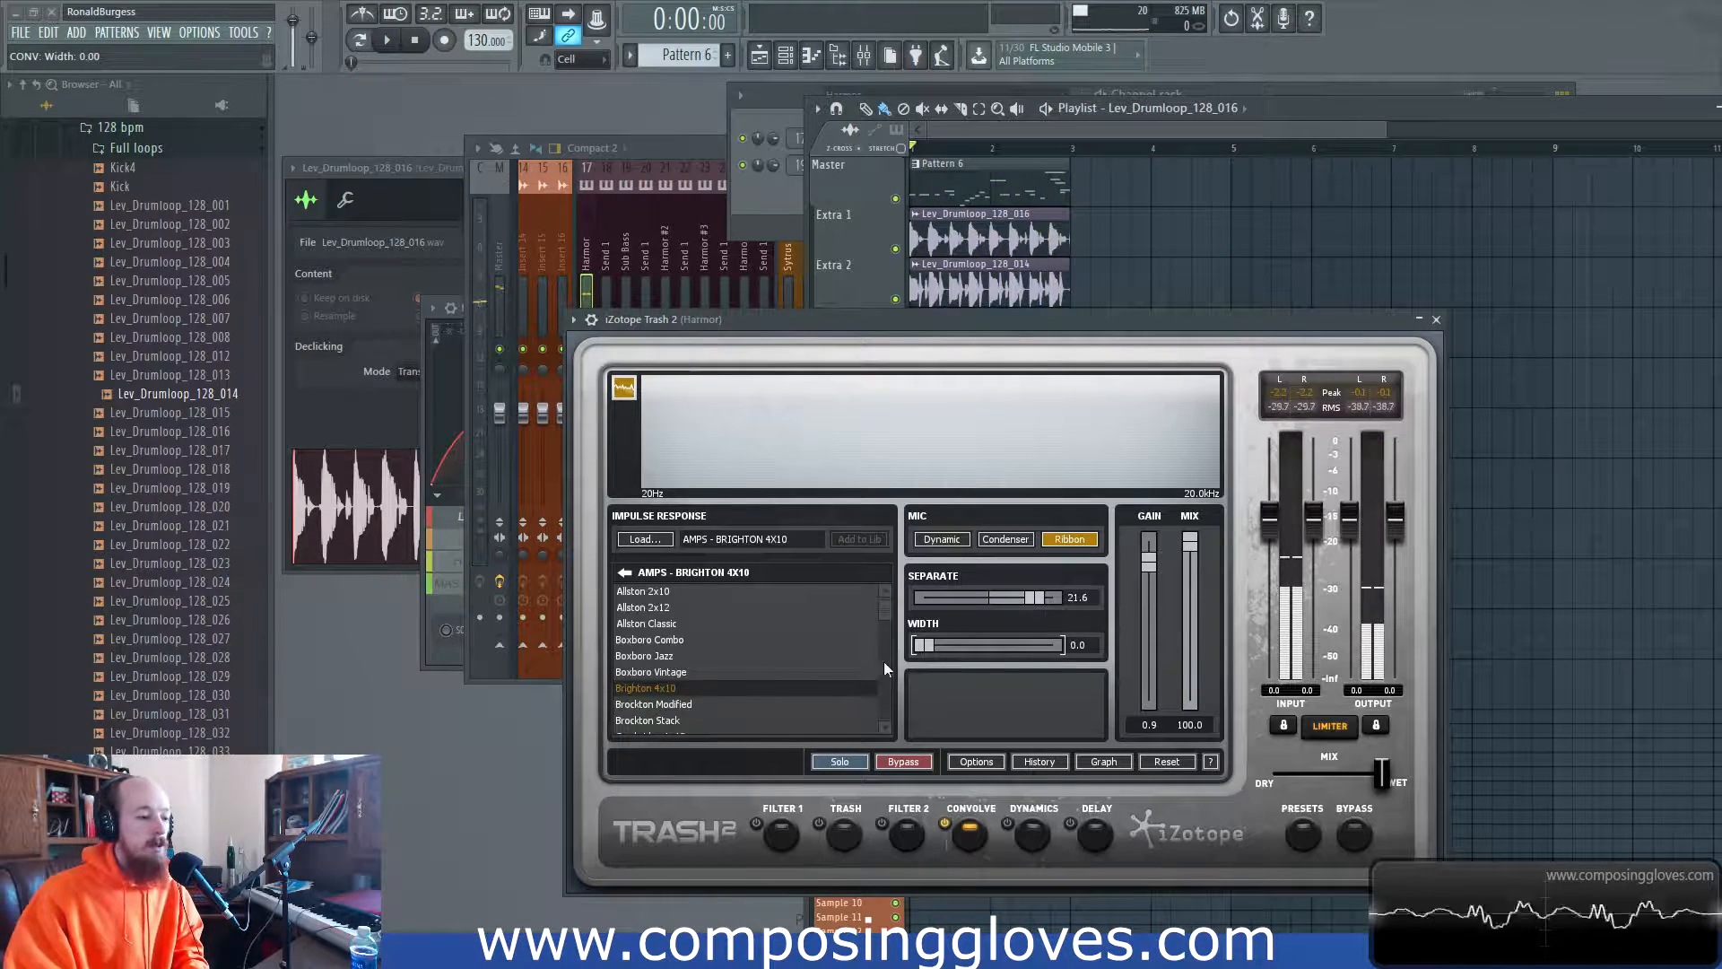
pyautogui.moveTo(929, 642); pyautogui.dragTo(994, 644)
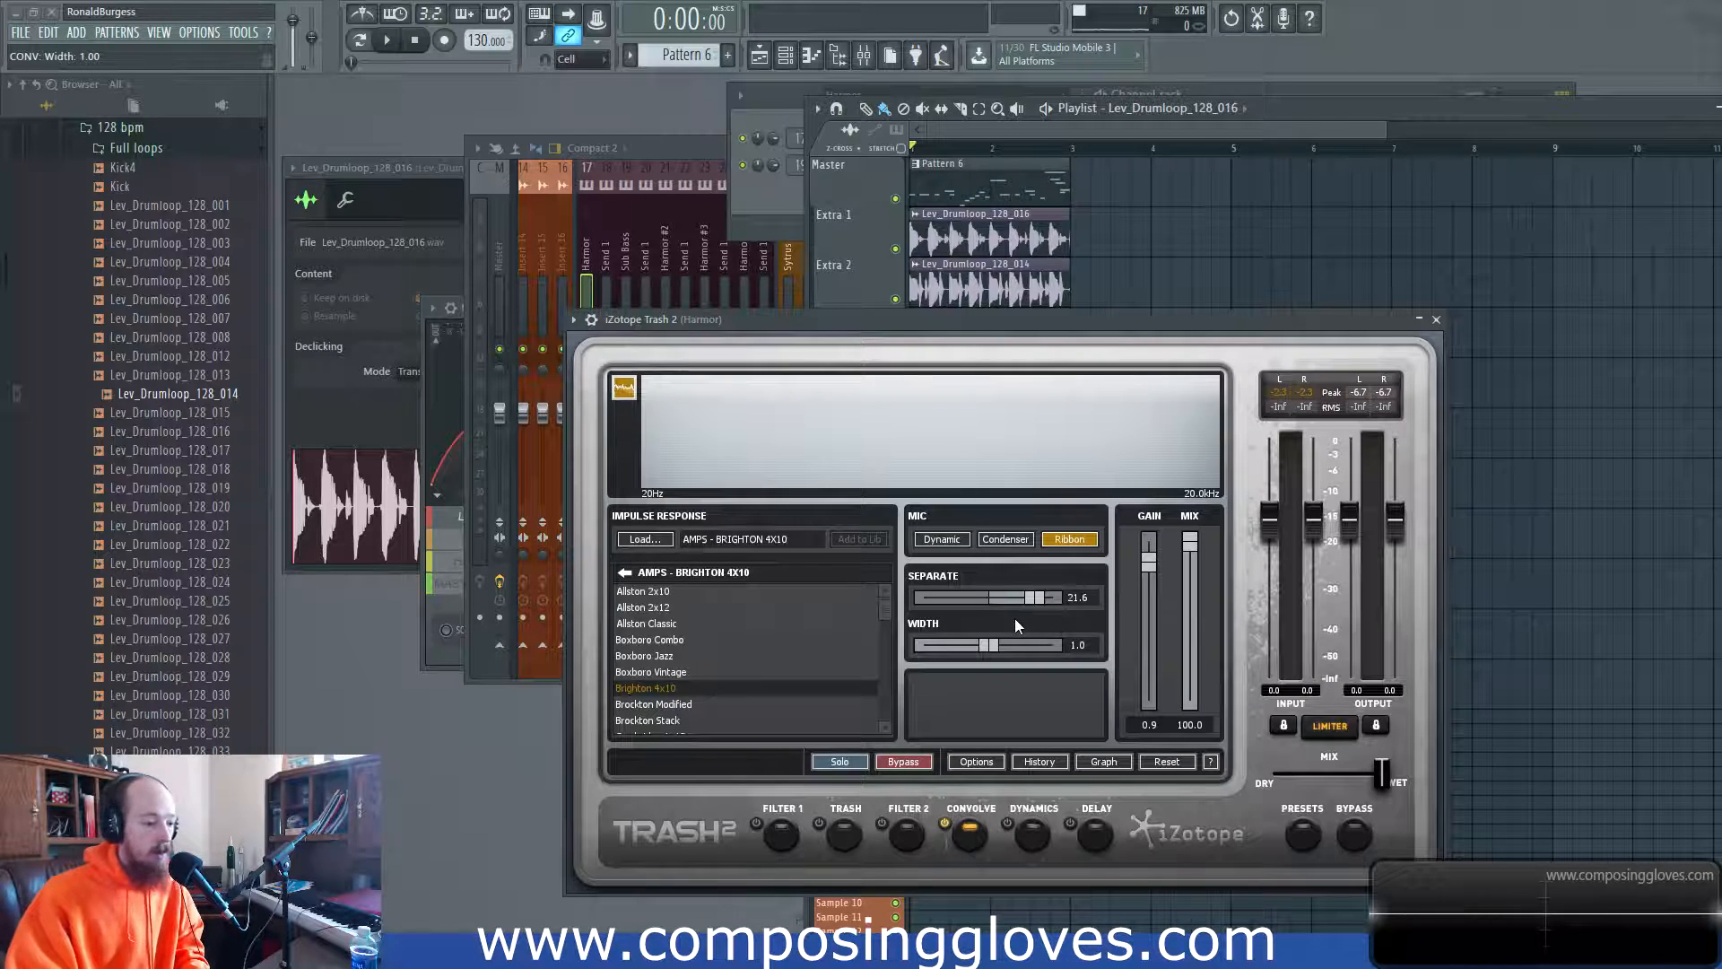
pyautogui.keyDown('ctrl'); pyautogui.click(1030, 599); pyautogui.keyUp('ctrl')
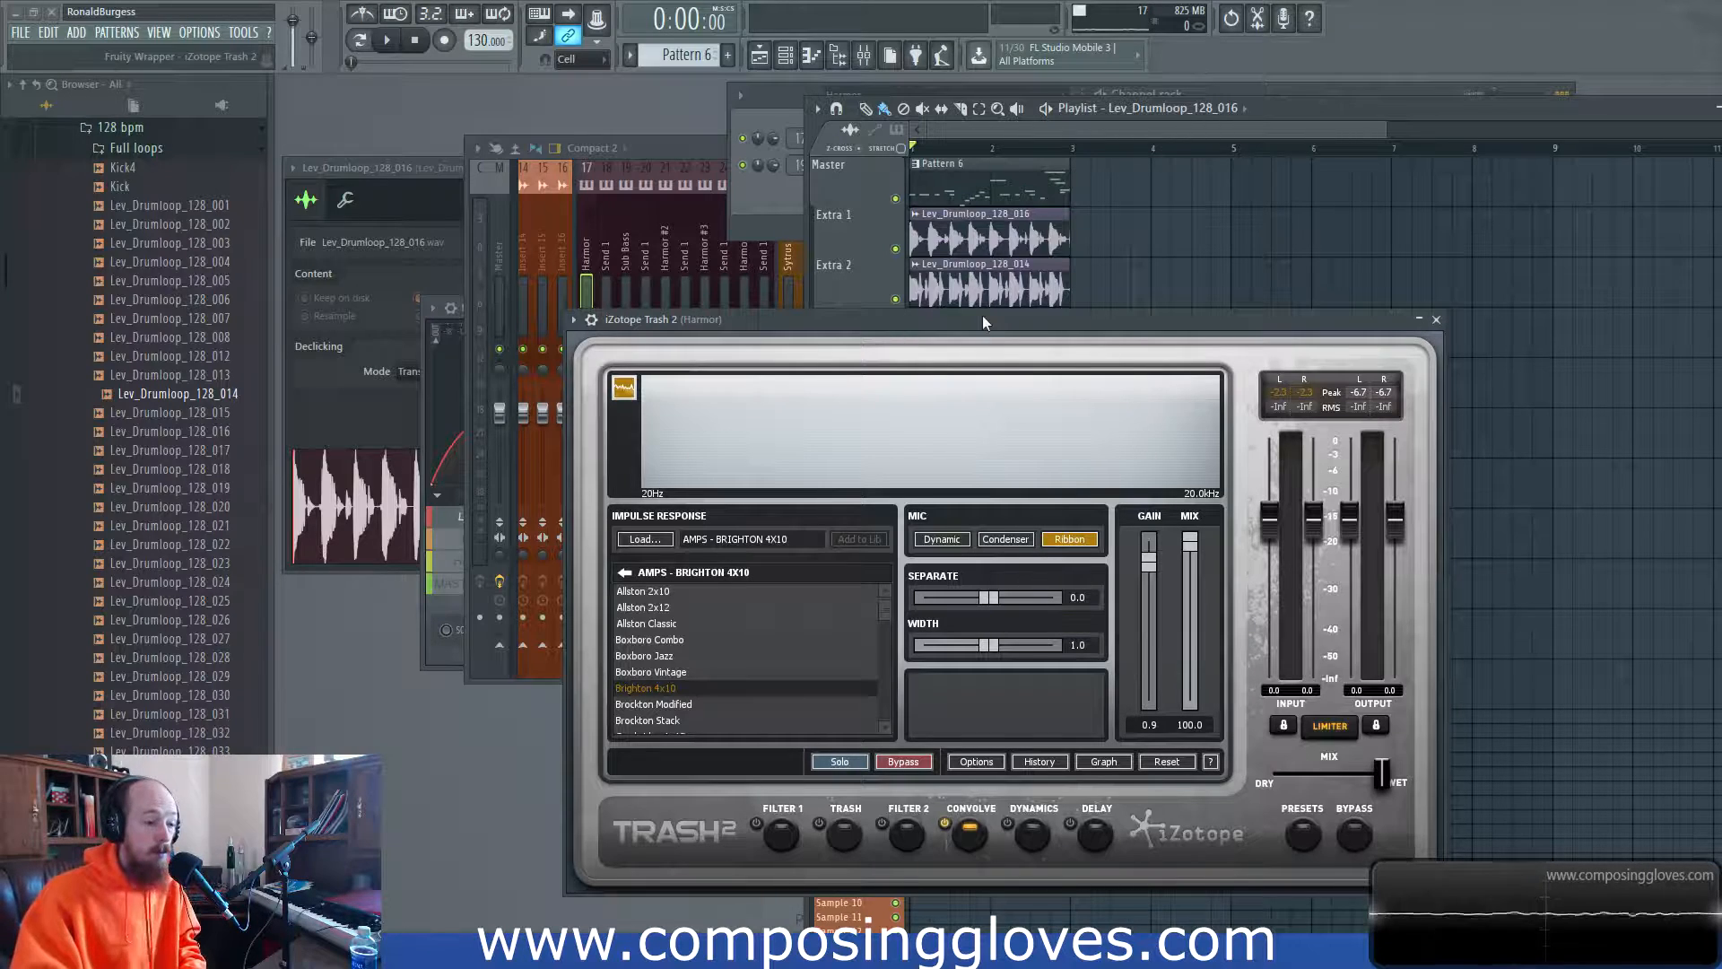
# Step: Move the plugin window slightly higher, and sweep the Convolve Mix from fully dry back to 100.0 during playback
pyautogui.moveTo(982, 315); pyautogui.dragTo(969, 272)
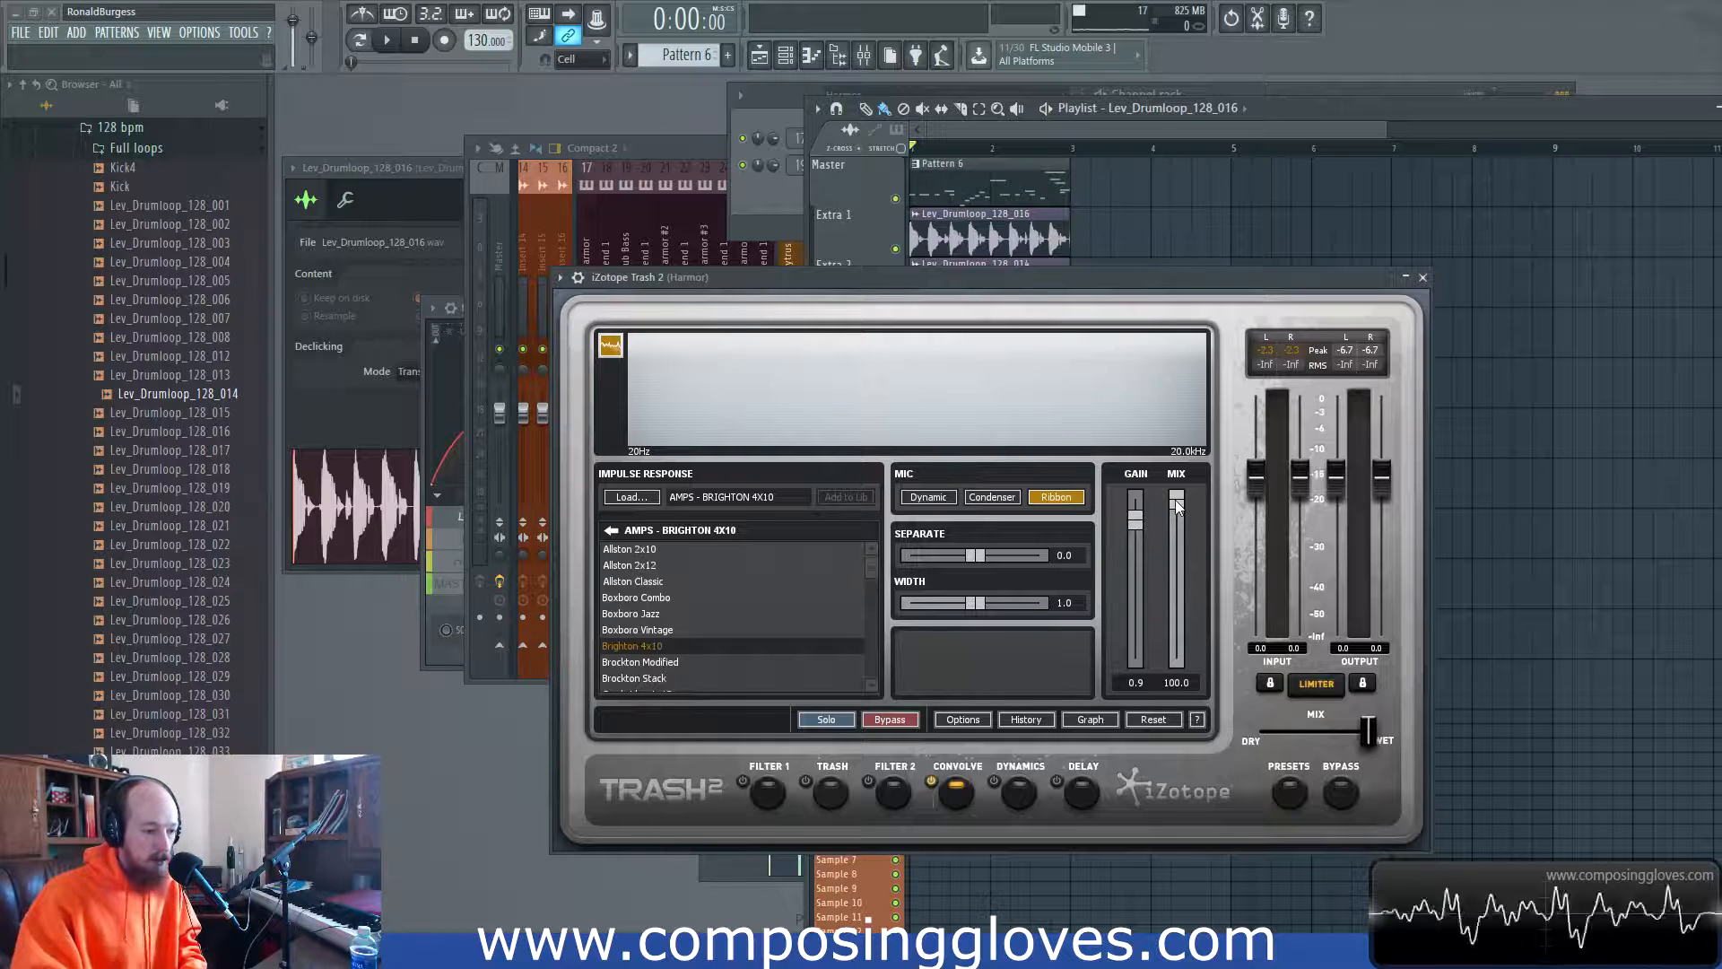
pyautogui.moveTo(1177, 498); pyautogui.dragTo(1176, 662)
pyautogui.press('space')
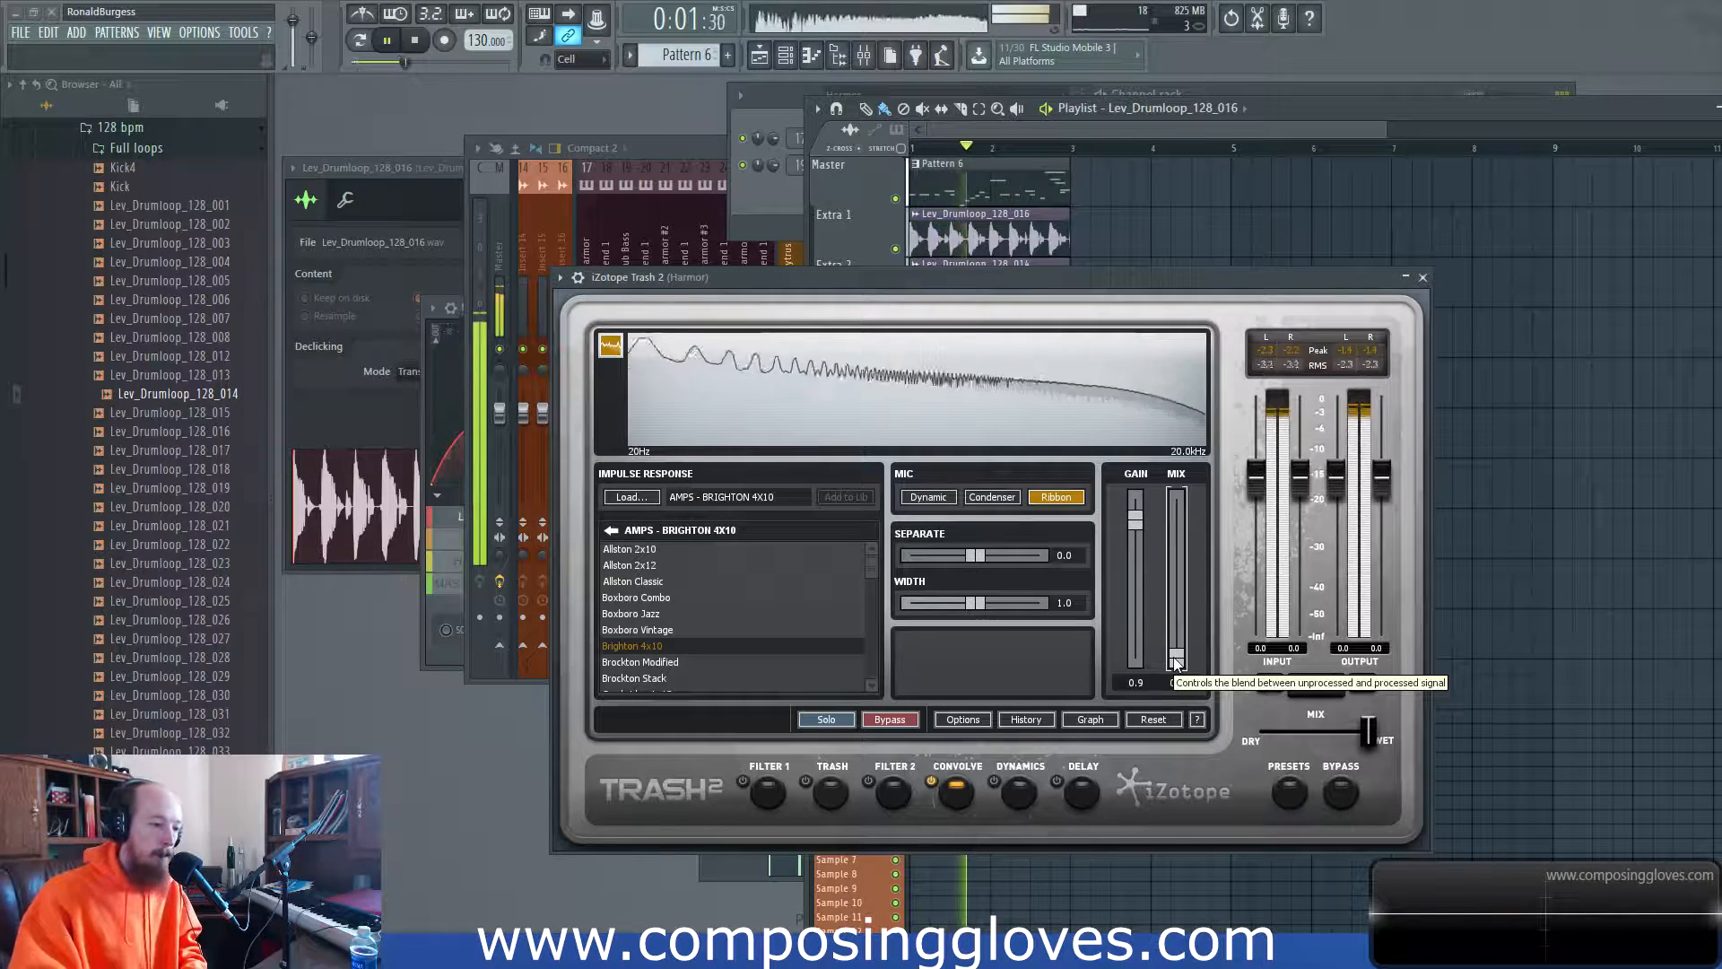
pyautogui.moveTo(1175, 662); pyautogui.dragTo(1175, 498)
pyautogui.press('space')
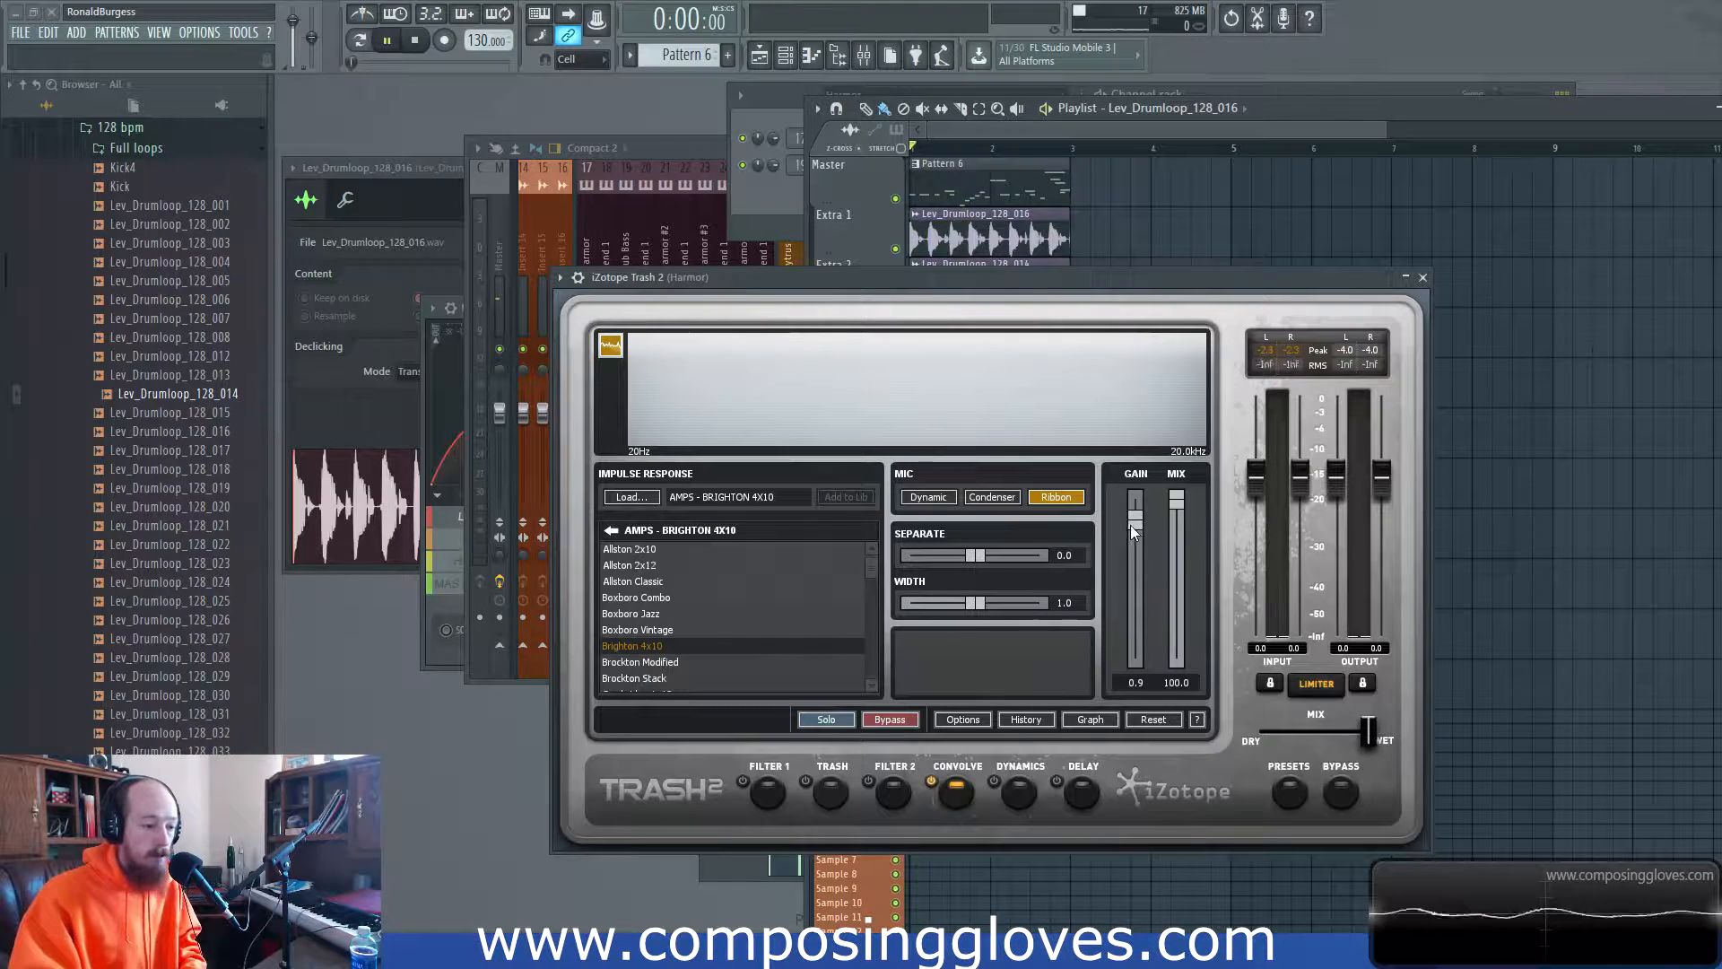
# Step: Sweep the Convolve Gain down during playback, and set it to 0.0
pyautogui.press('space')
pyautogui.moveTo(1134, 522); pyautogui.dragTo(1137, 659)
pyautogui.press('space')
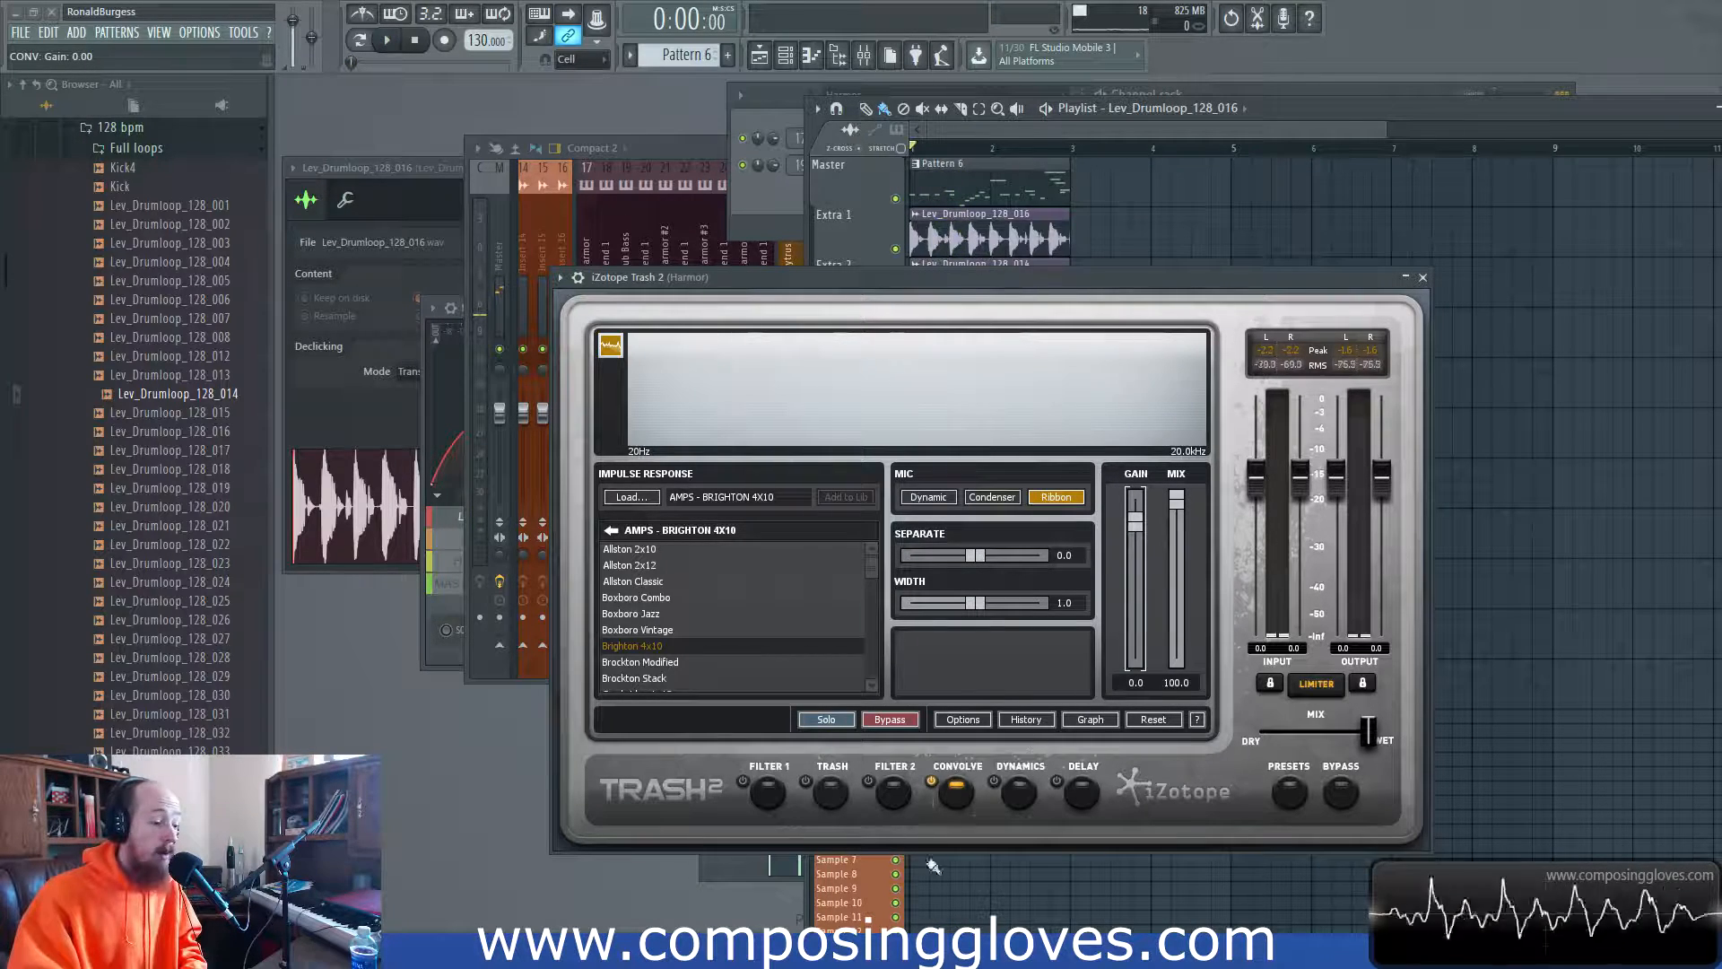
# Step: Enable the Filter 2 and Trash modules
pyautogui.click(895, 794)
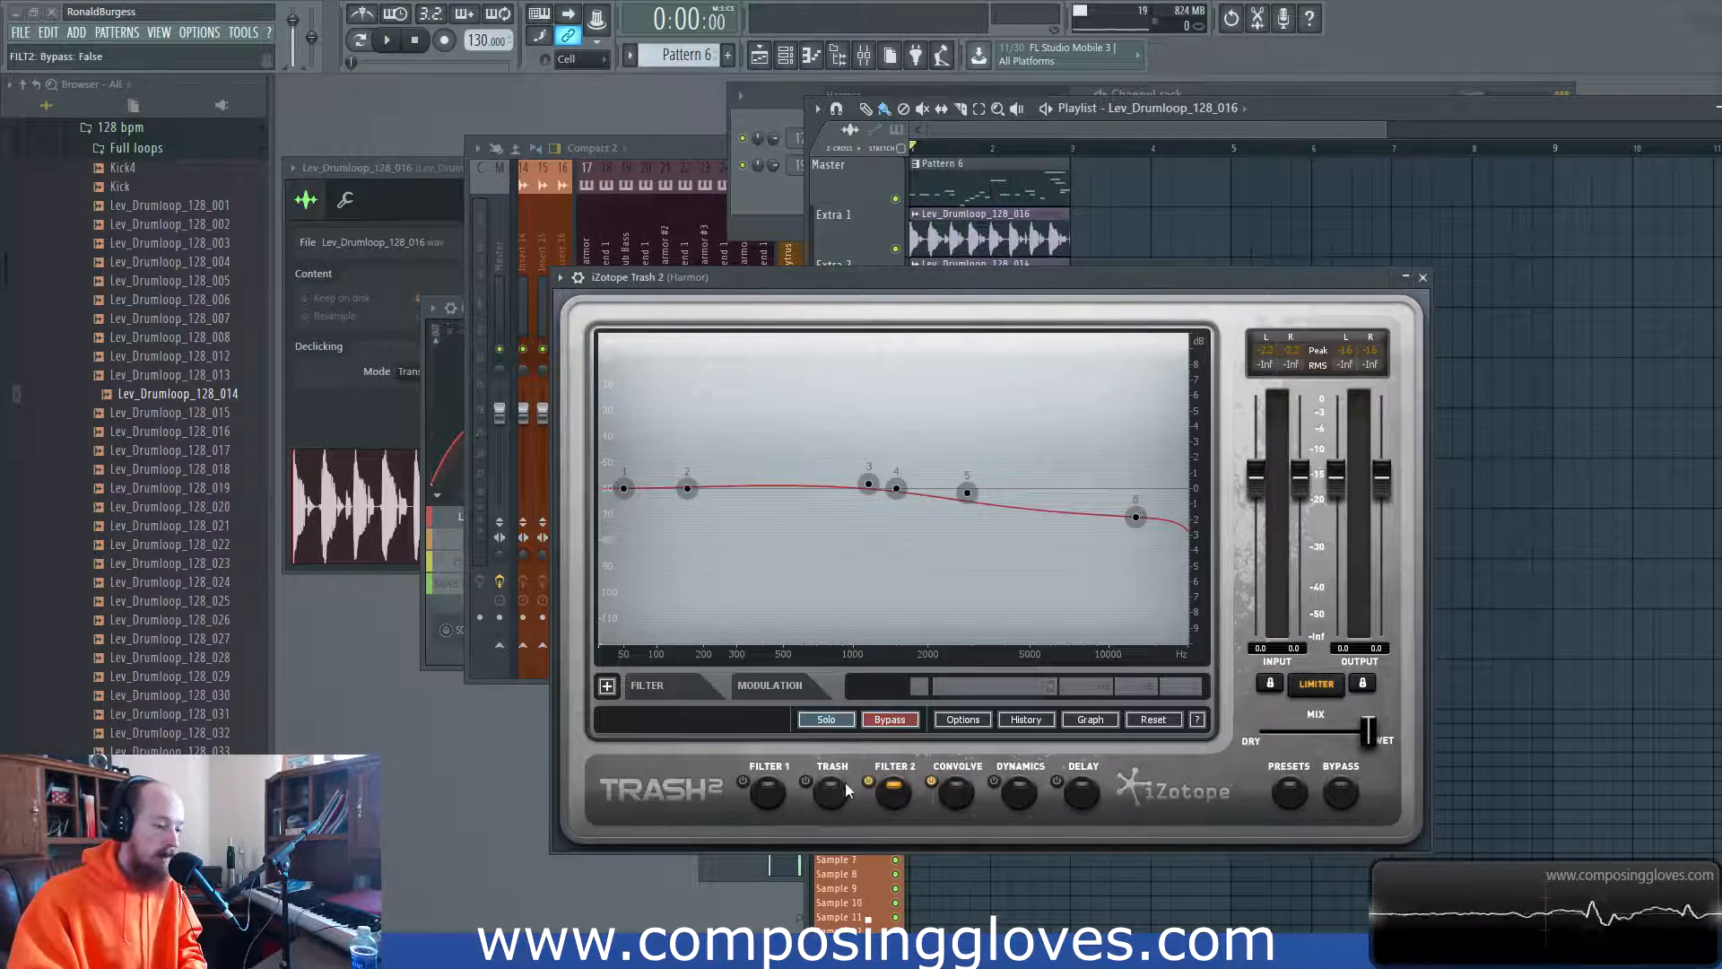
pyautogui.click(806, 781)
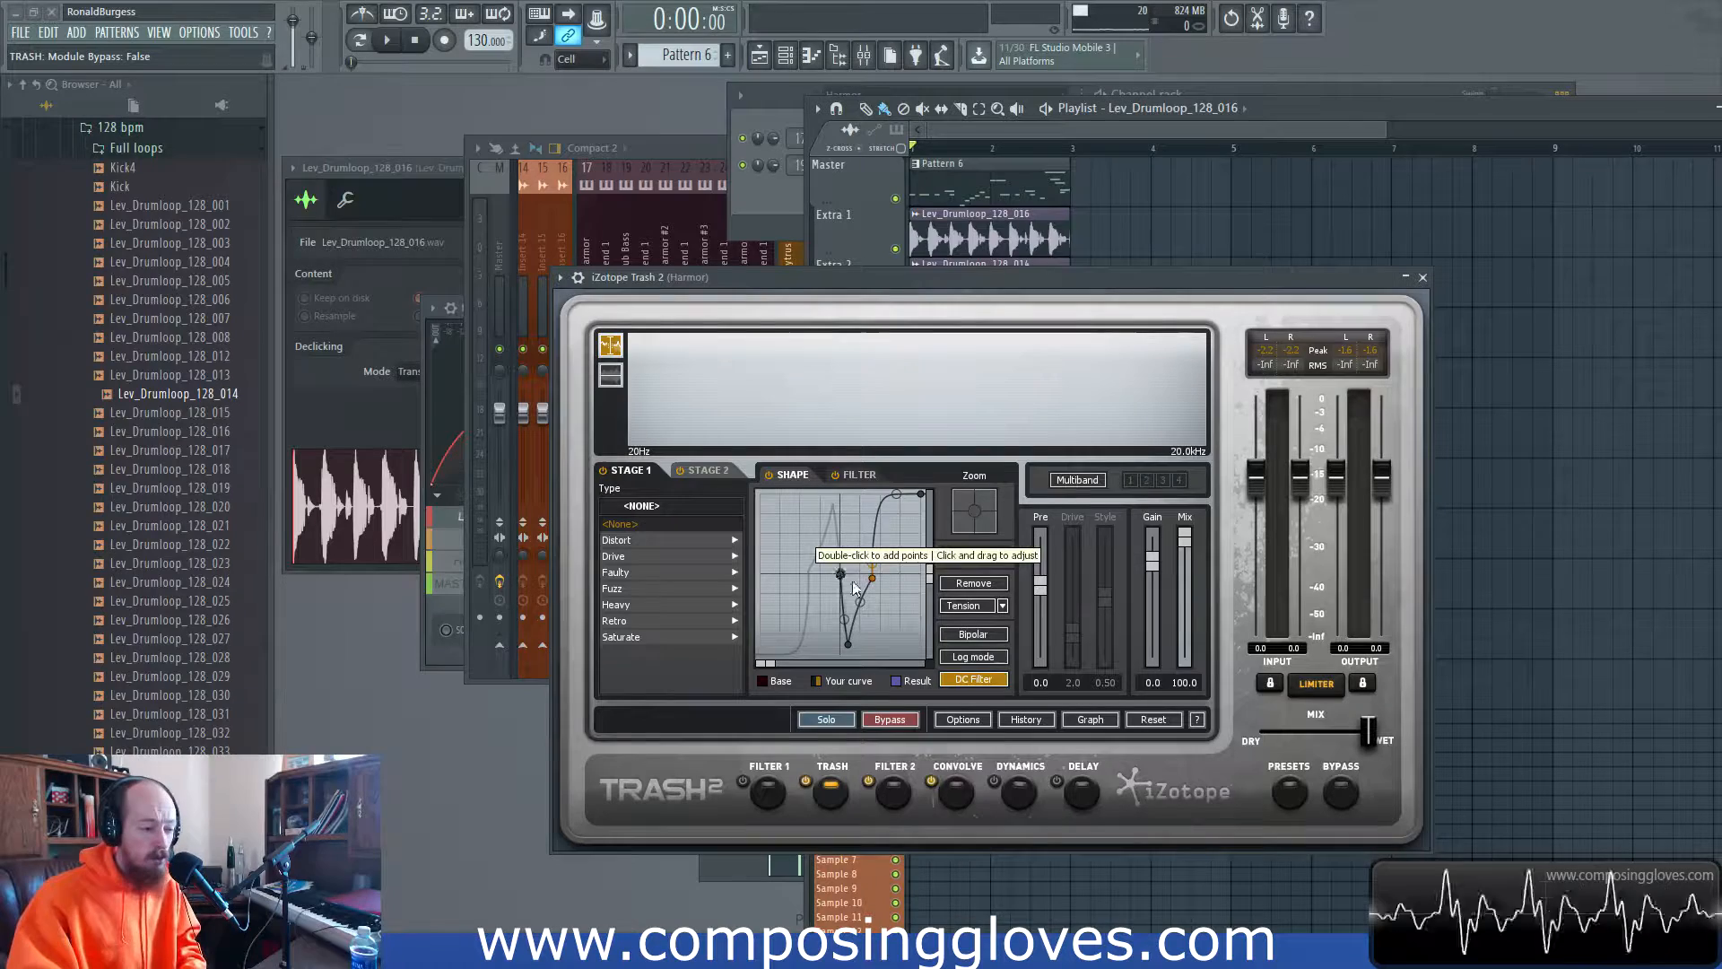
# Step: Browse the Faulty and Distort algorithm categories for Trash Stage 1, and return to the category list
pyautogui.click(675, 571)
pyautogui.click(614, 507)
pyautogui.click(674, 546)
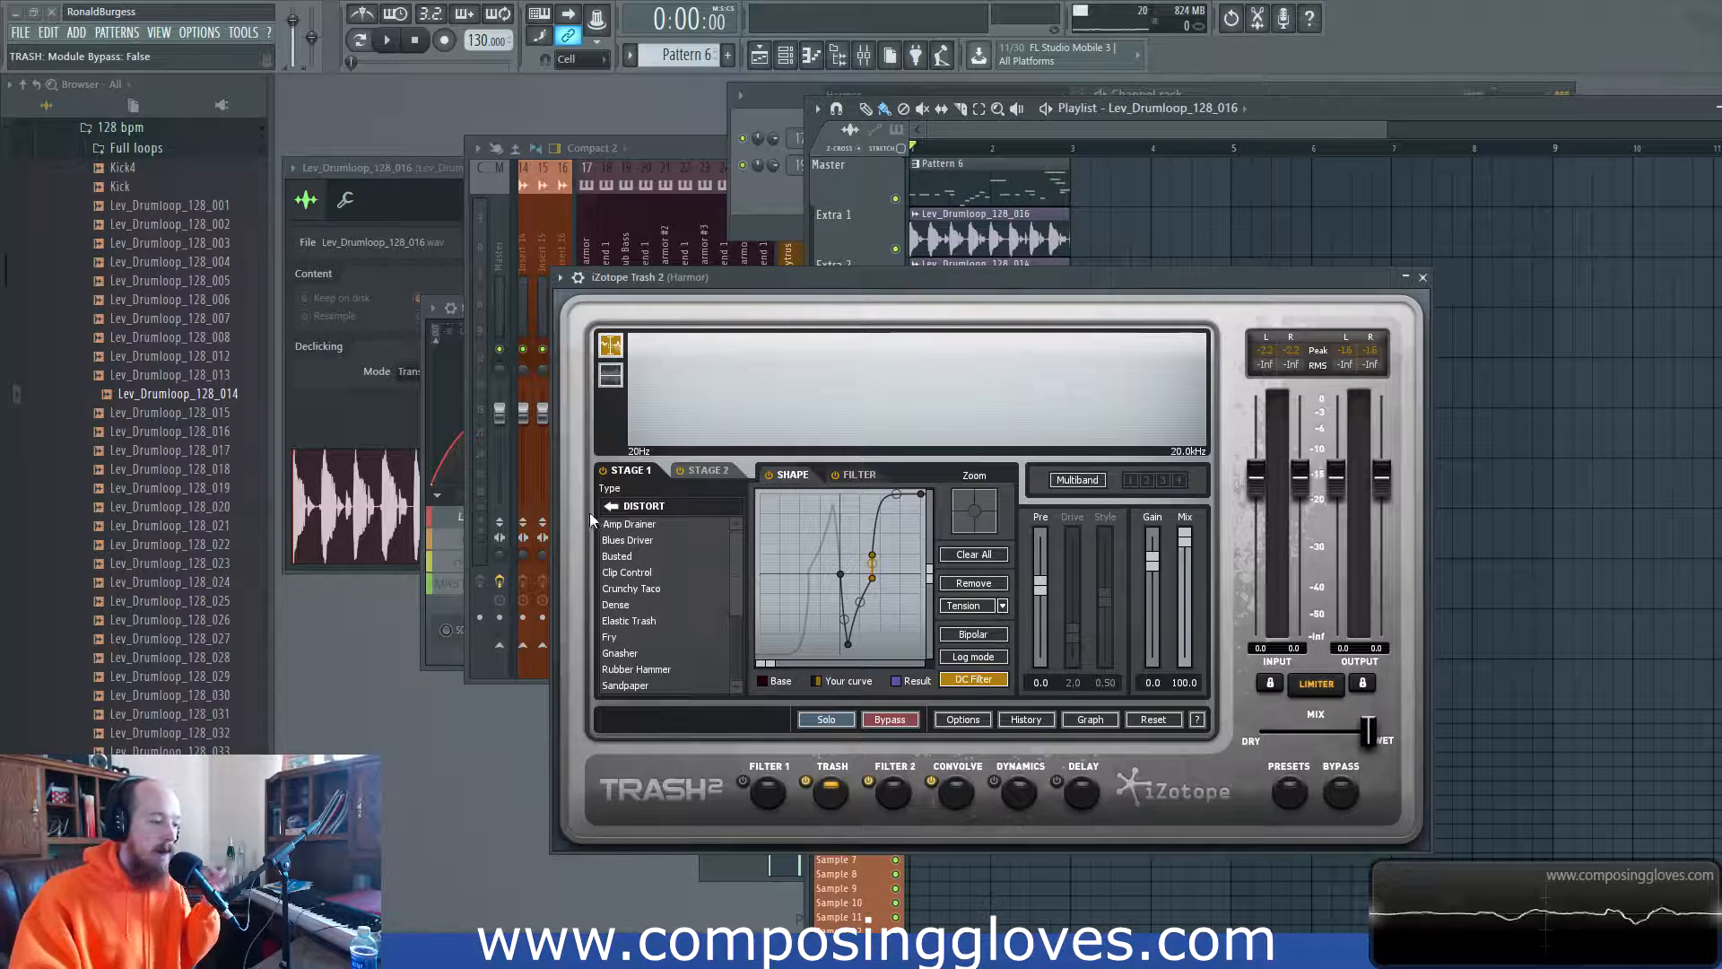
pyautogui.click(614, 508)
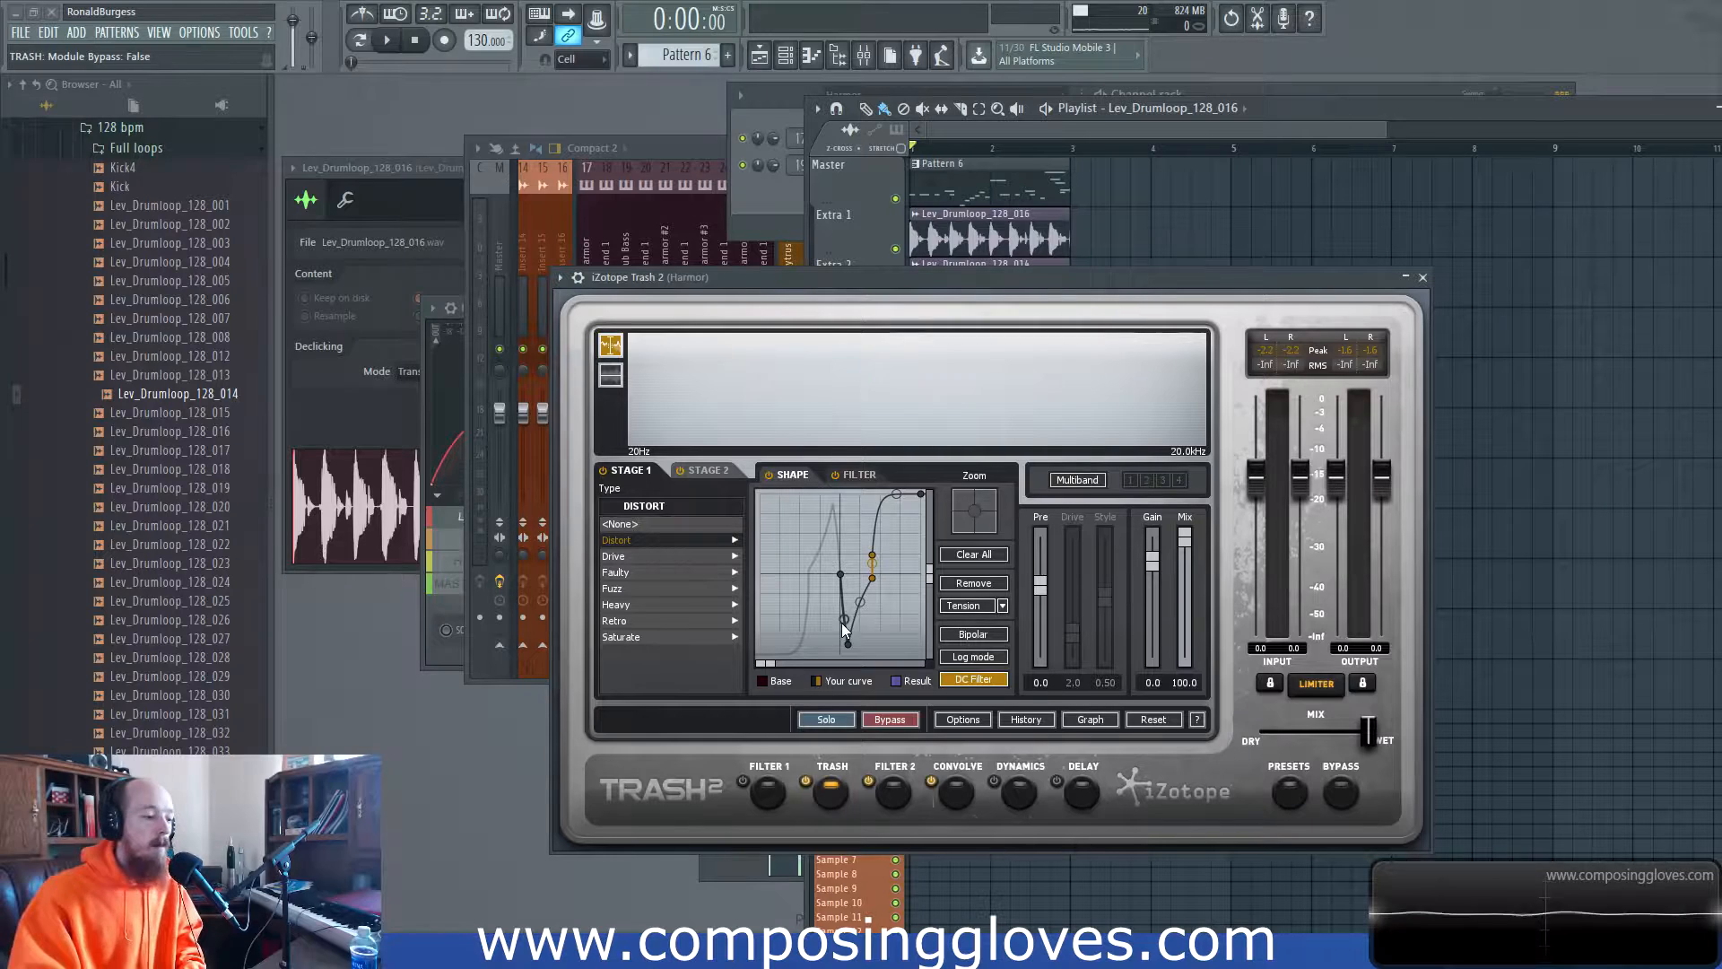
# Step: Adjust the steep segment of the Stage 1 waveshaper curve slightly, and show the Stage 1 filter with it enabled
pyautogui.moveTo(843, 619); pyautogui.dragTo(842, 603)
pyautogui.click(837, 474)
pyautogui.click(843, 476)
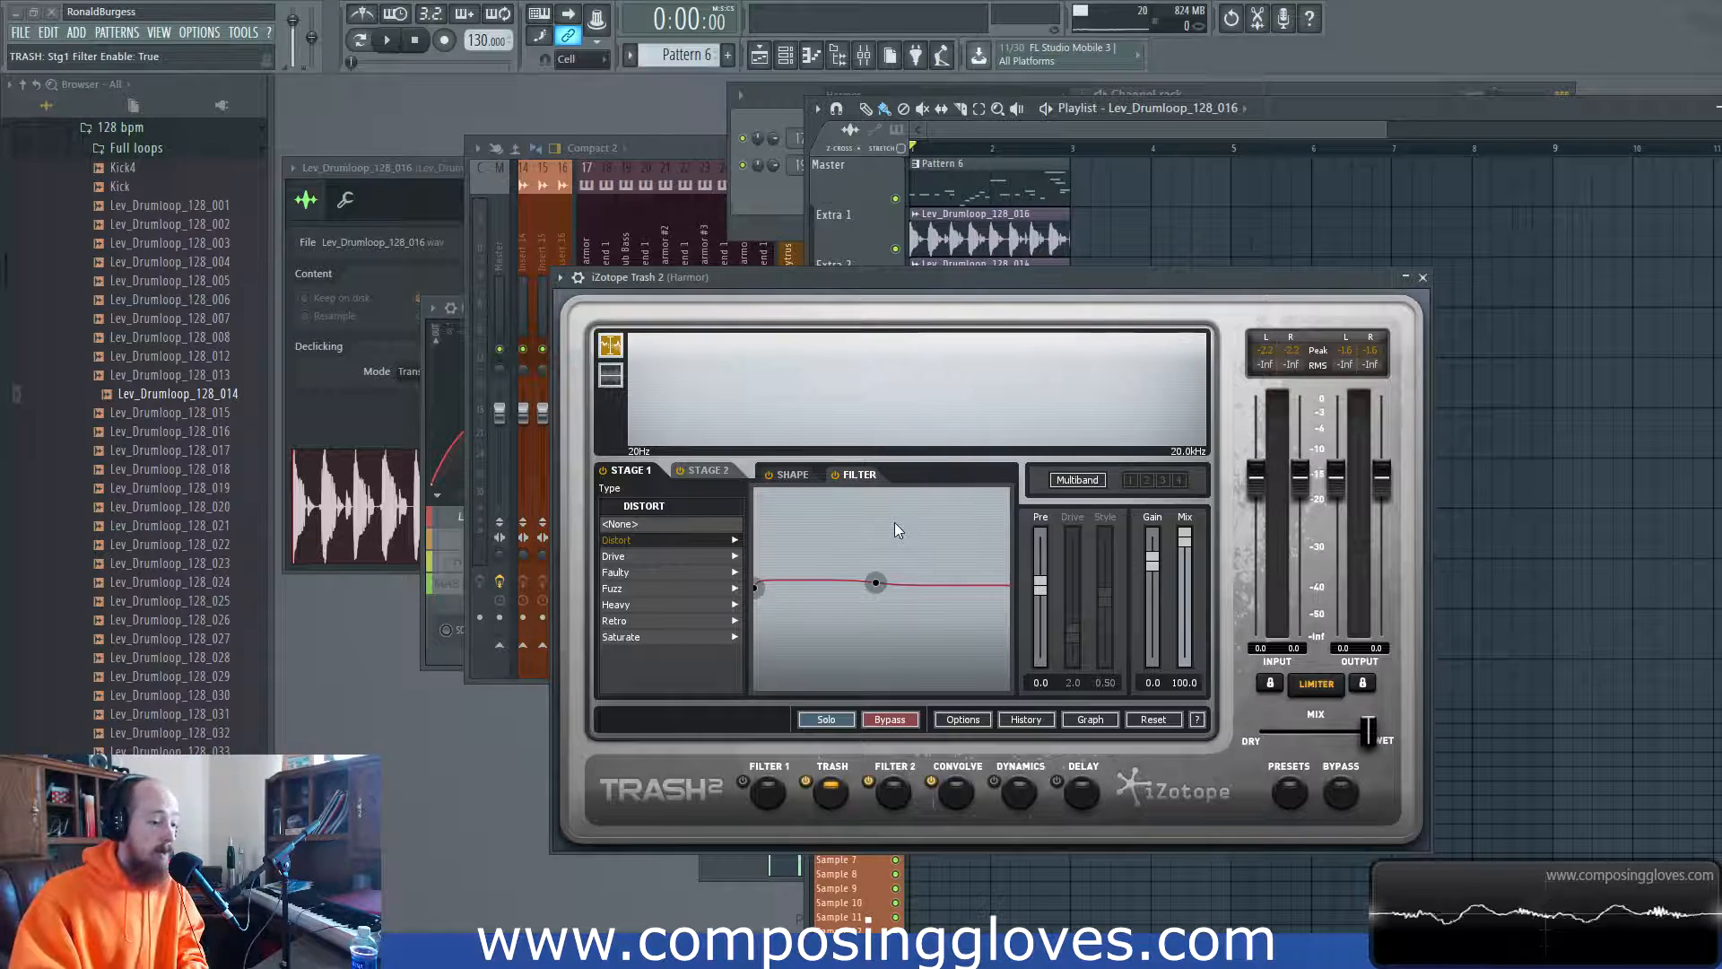
# Step: Inspect the Stage 2 filter and waveshaper curves, ending on the waveshaper
pyautogui.click(707, 472)
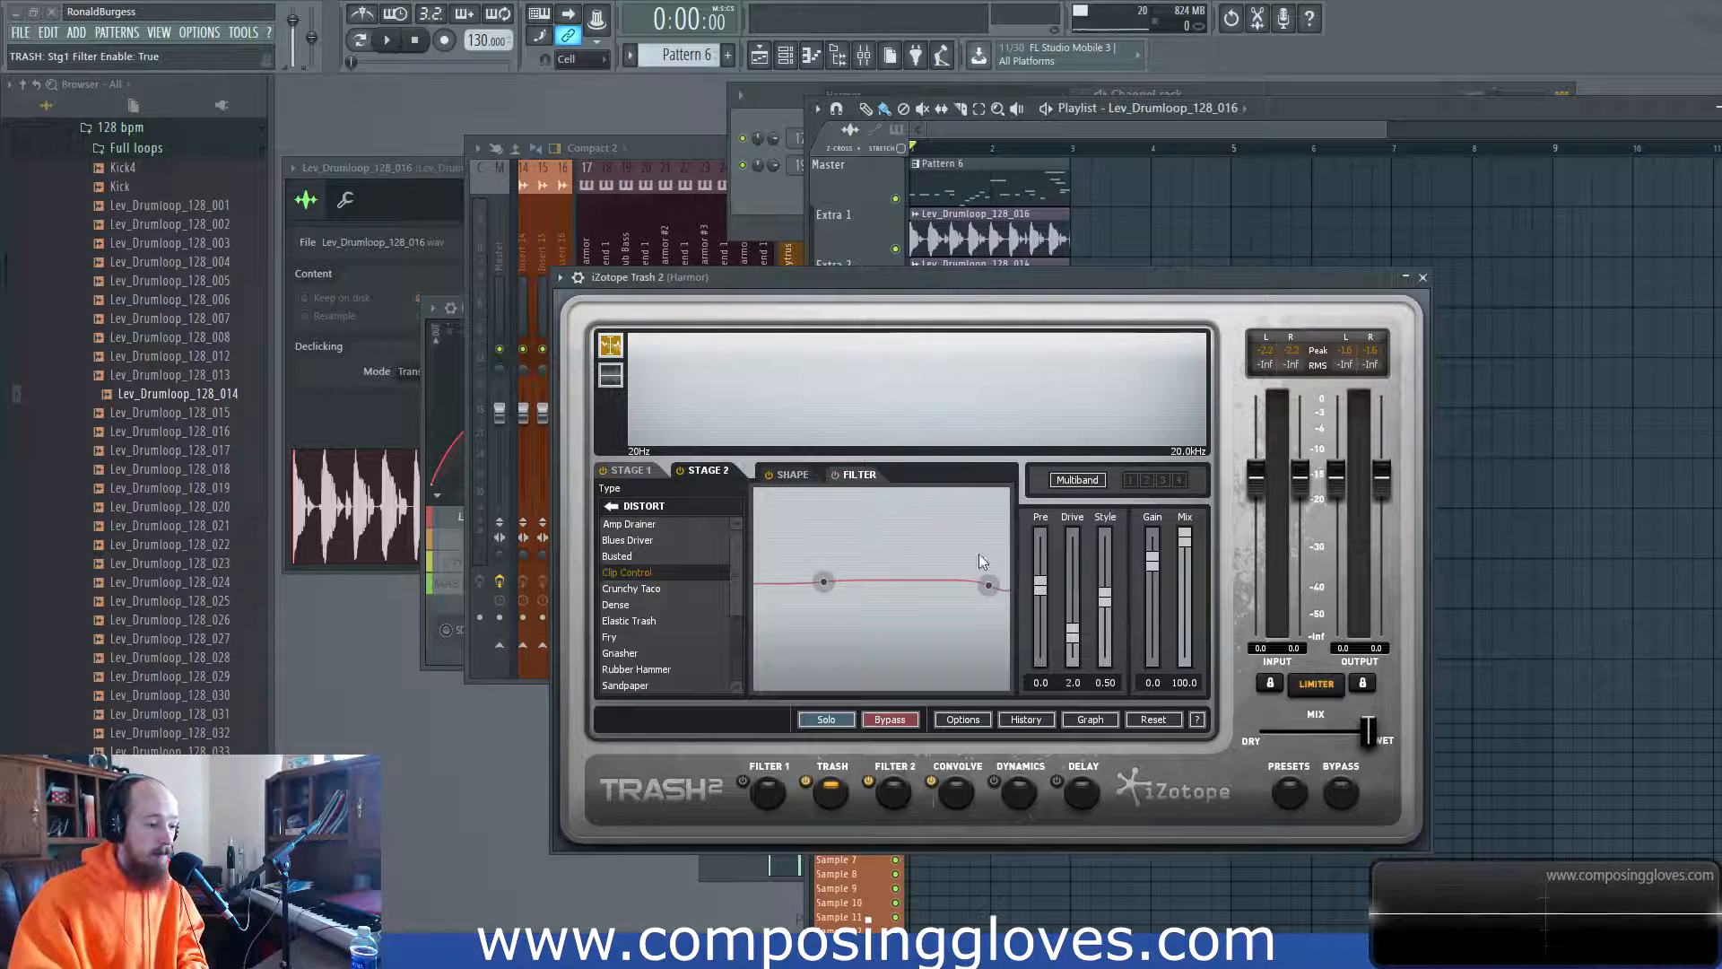
pyautogui.click(791, 474)
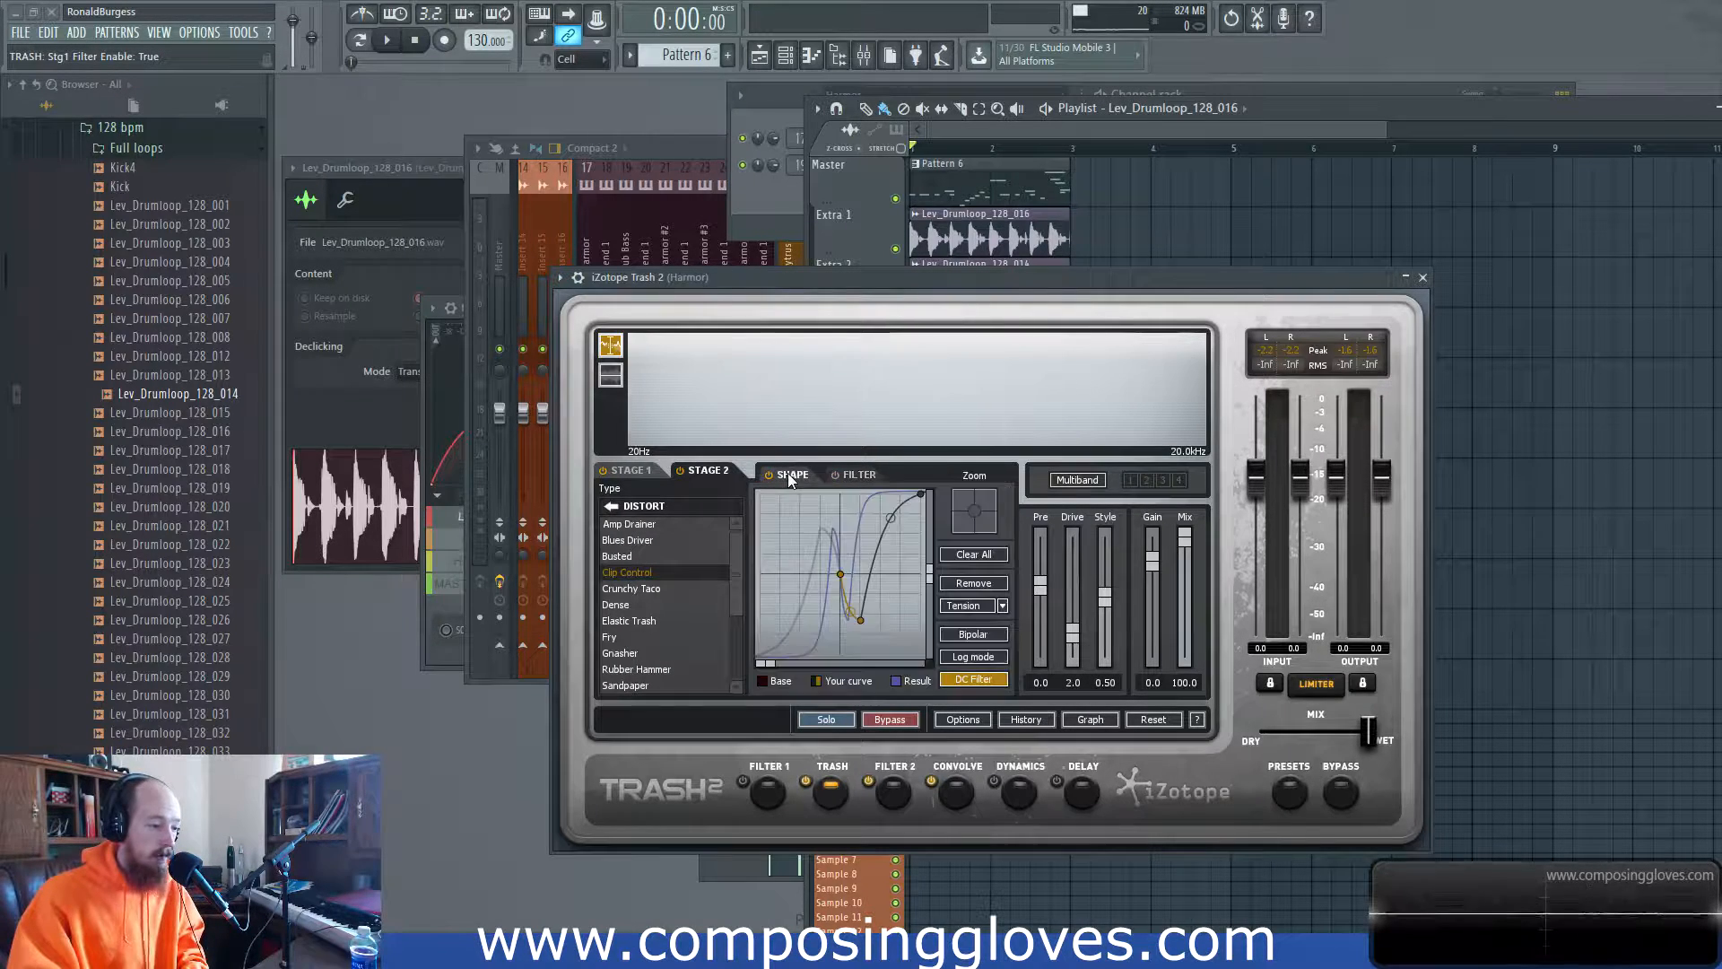
pyautogui.click(854, 473)
pyautogui.click(805, 473)
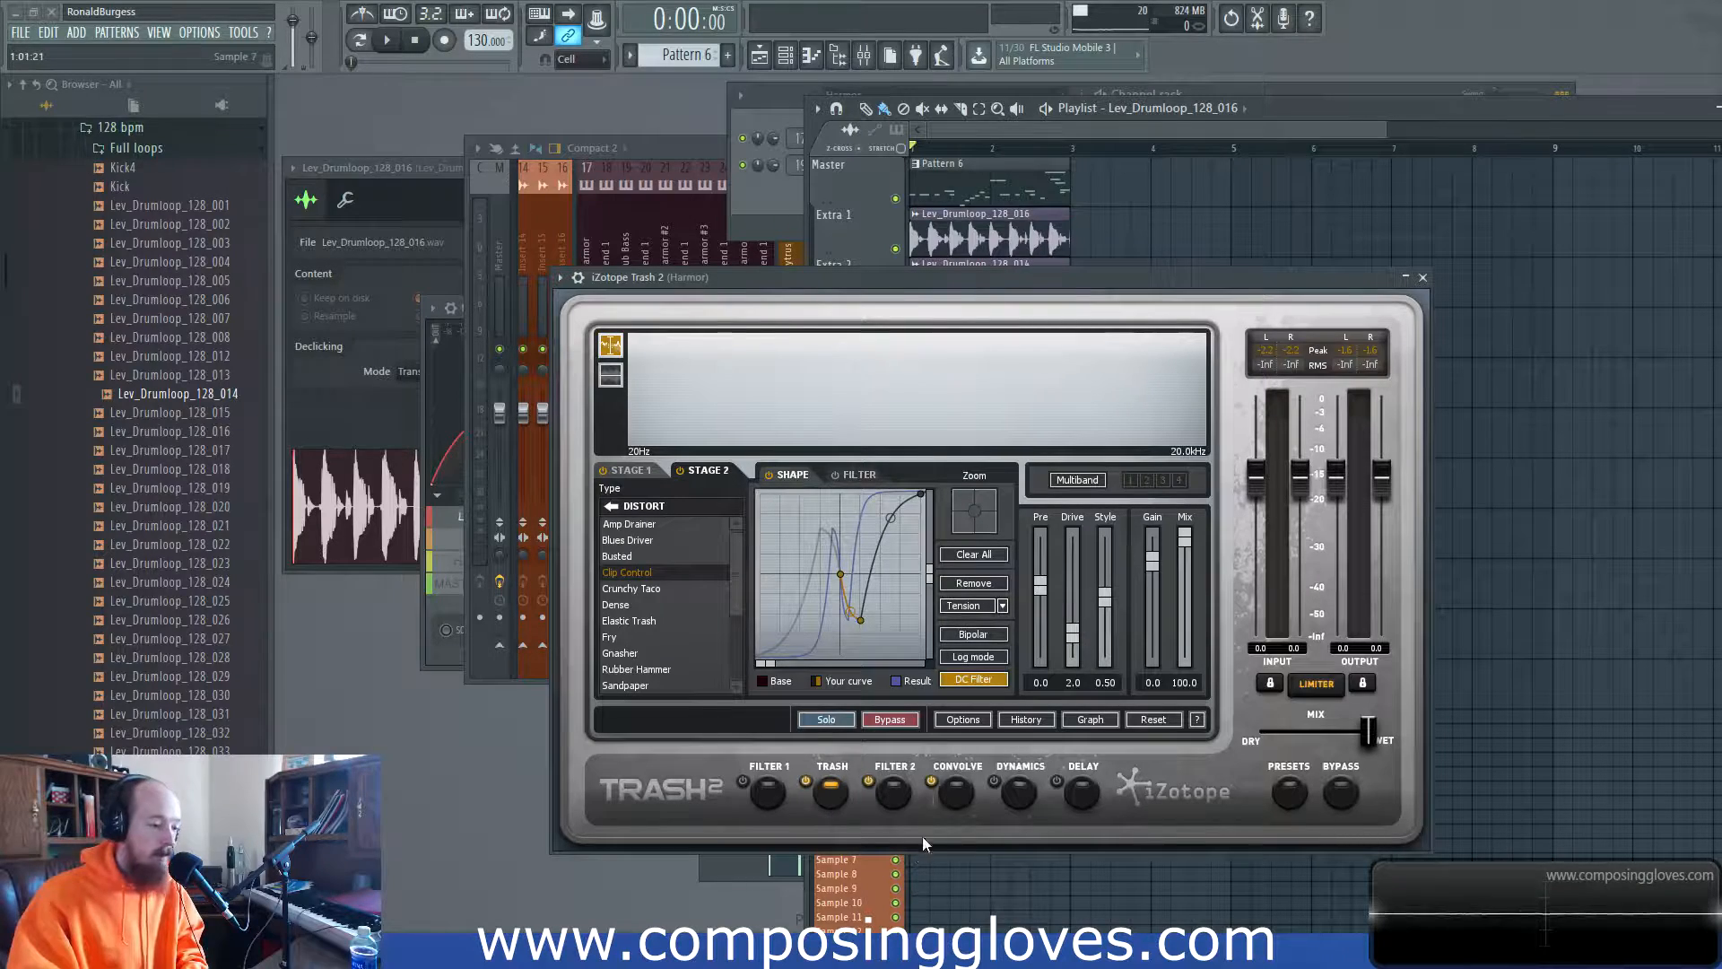
# Step: Play the sound with the Trash module active, and return to the Convolve module
pyautogui.press('space')
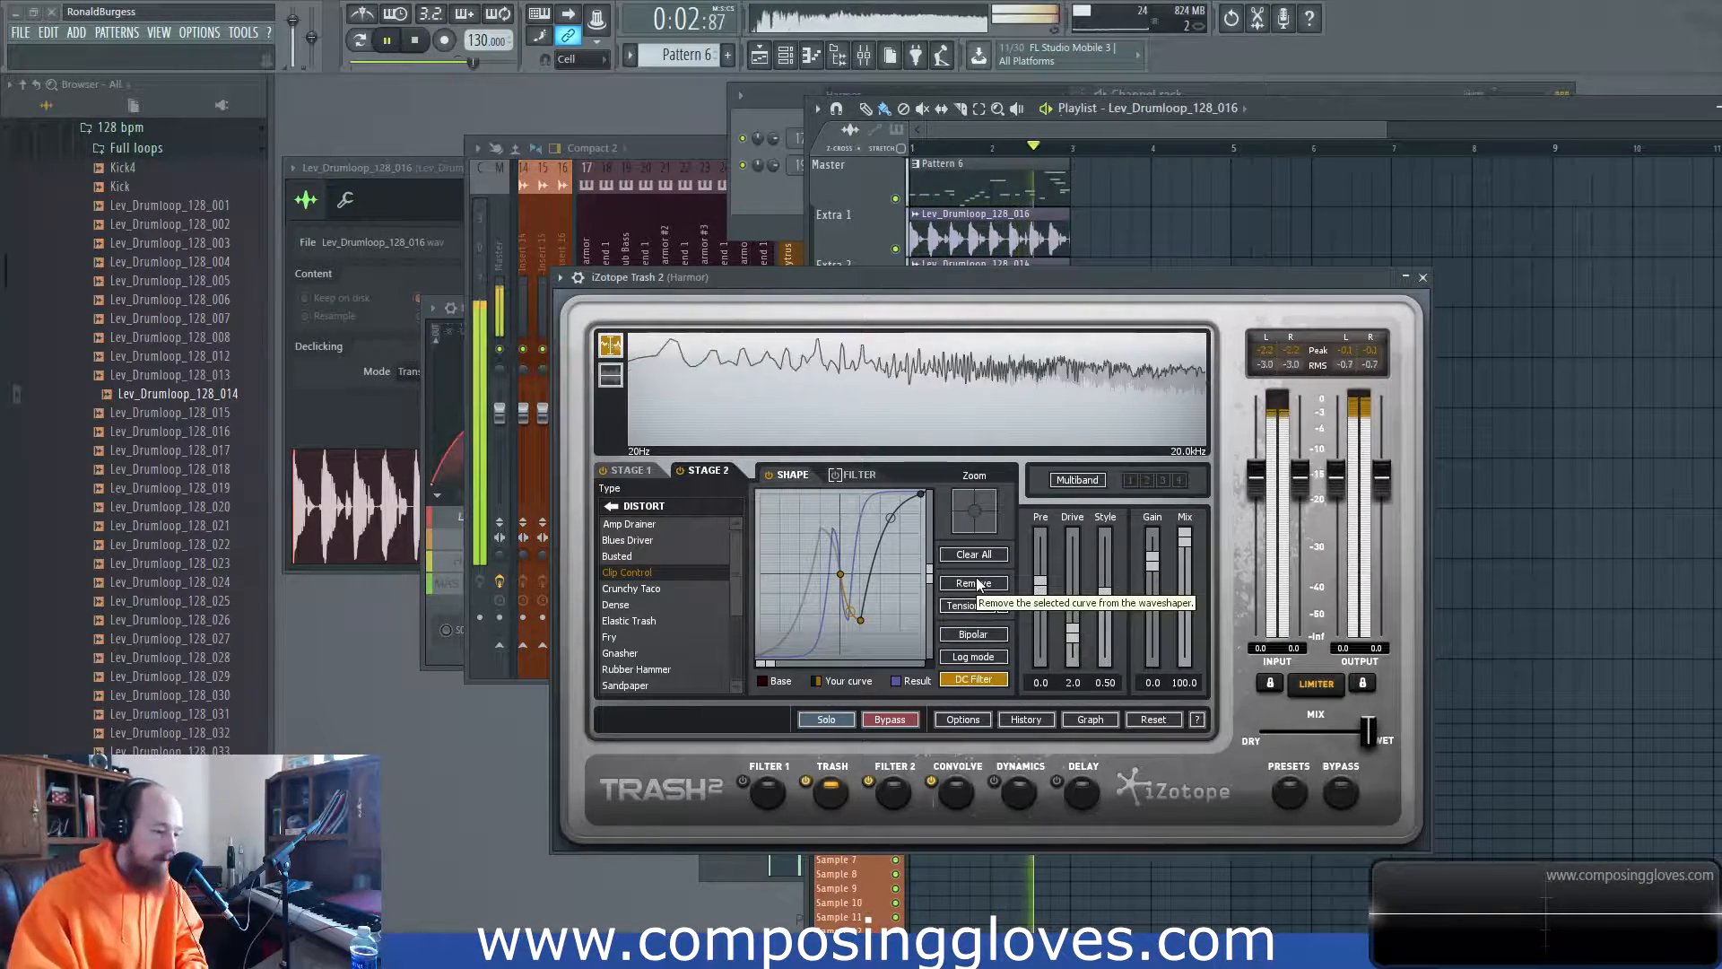
pyautogui.press('space')
pyautogui.click(957, 770)
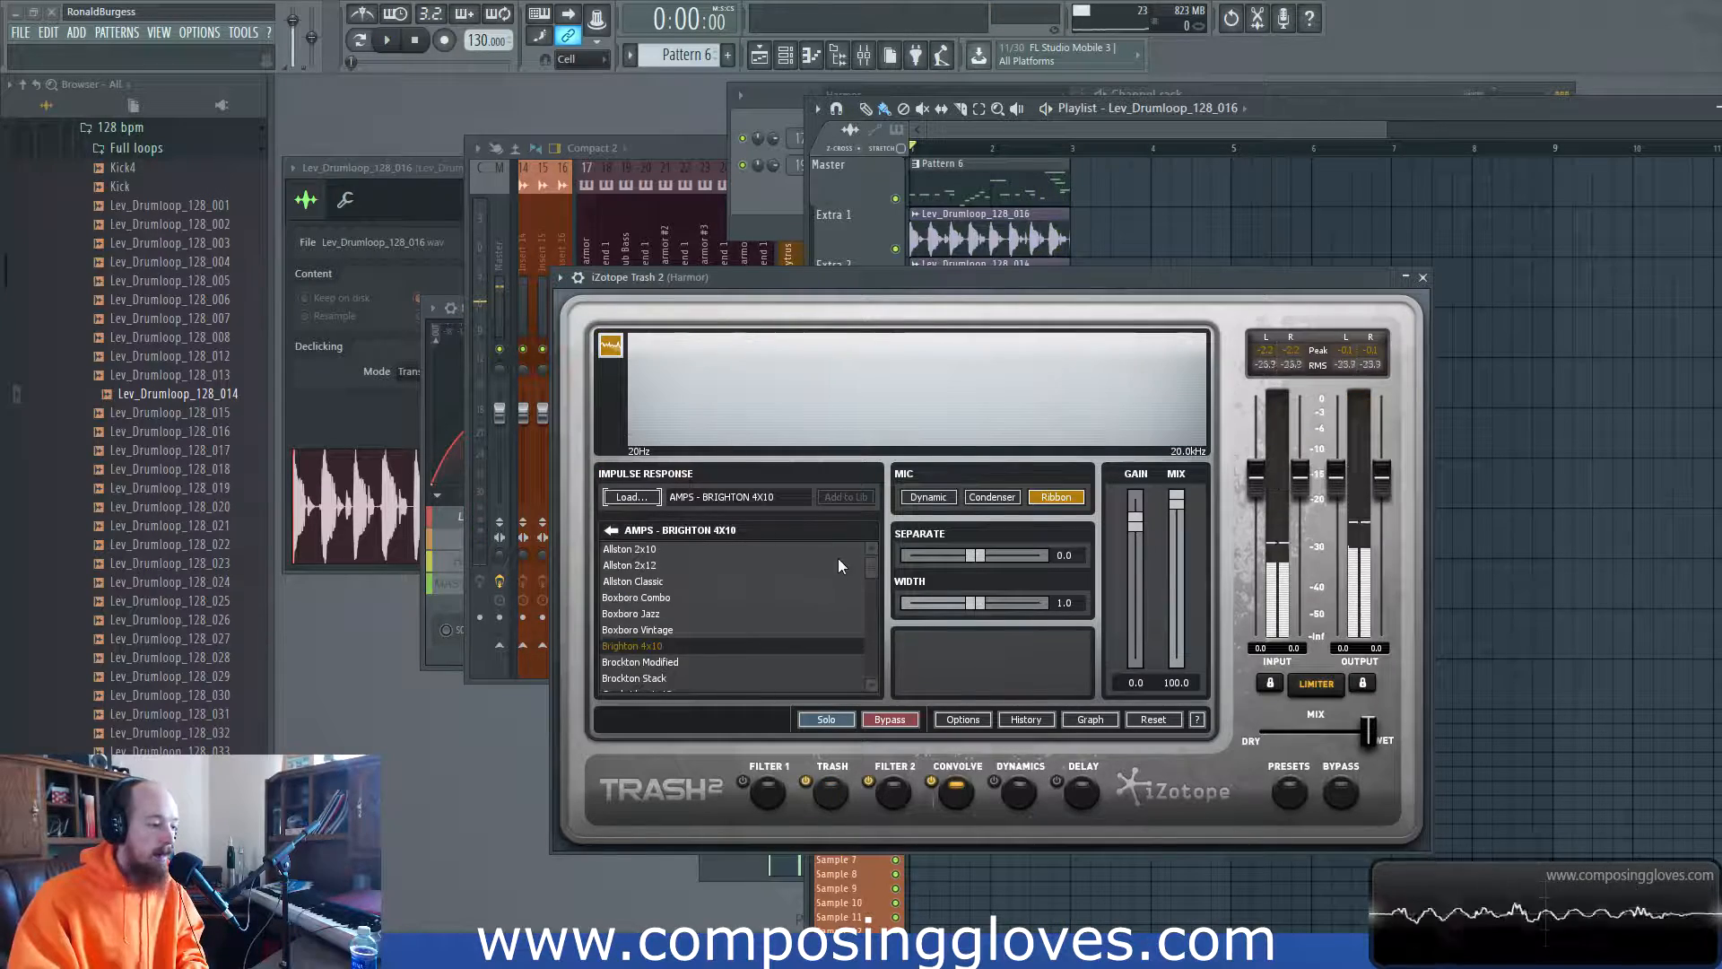
# Step: Audition the Brockton Modified and Boxboro Jazz amp impulses on the sound, stopping playback at the end
pyautogui.click(761, 664)
pyautogui.press('space')
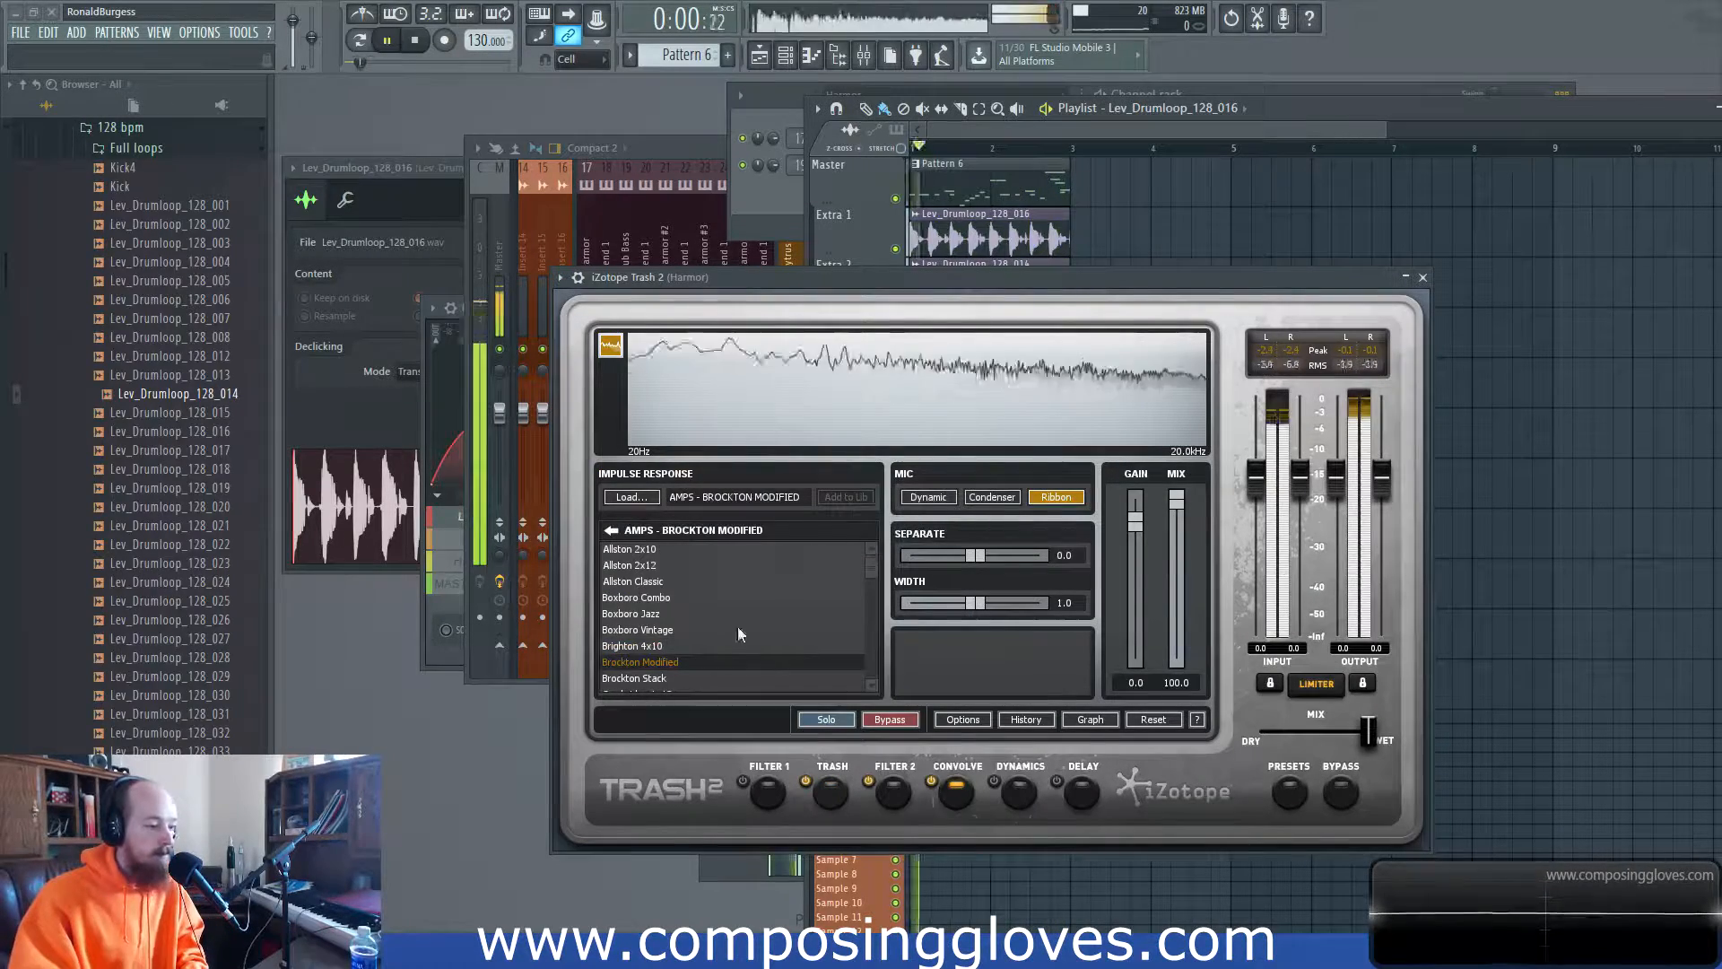
pyautogui.click(724, 614)
pyautogui.press('space')
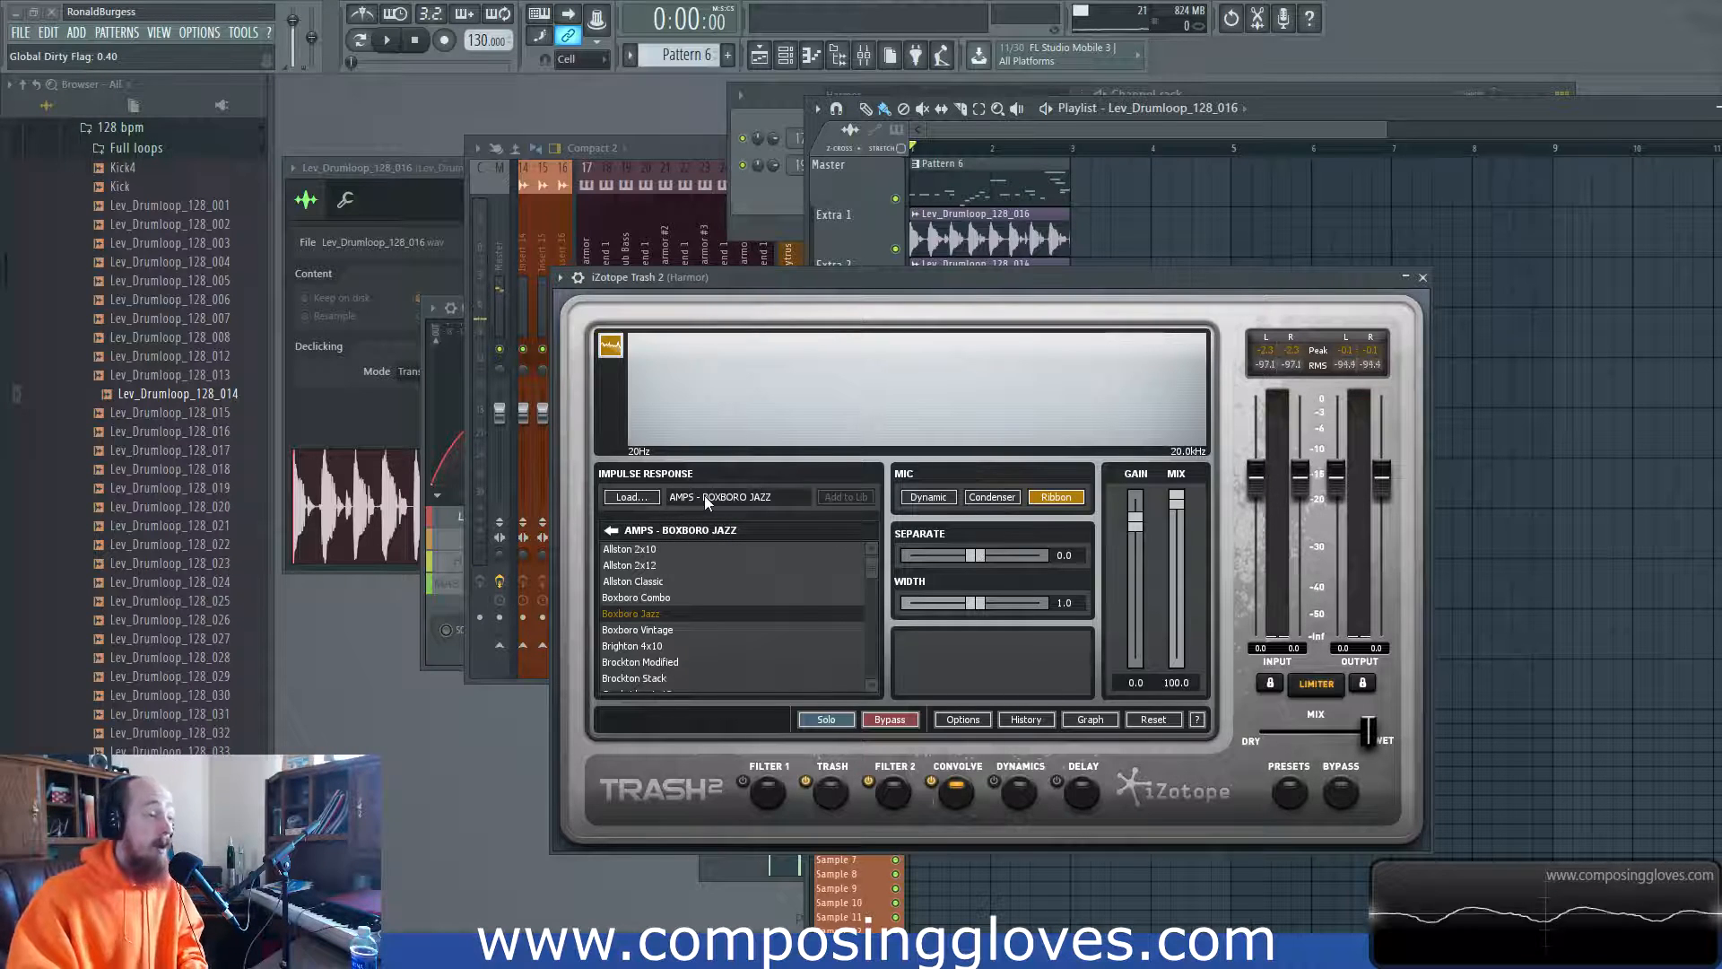
# Step: Load the Allston 2x12 impulse, compare the Dynamic and Condenser microphones during playback, and finish on Dynamic with playback stopped
pyautogui.click(647, 567)
pyautogui.press('space')
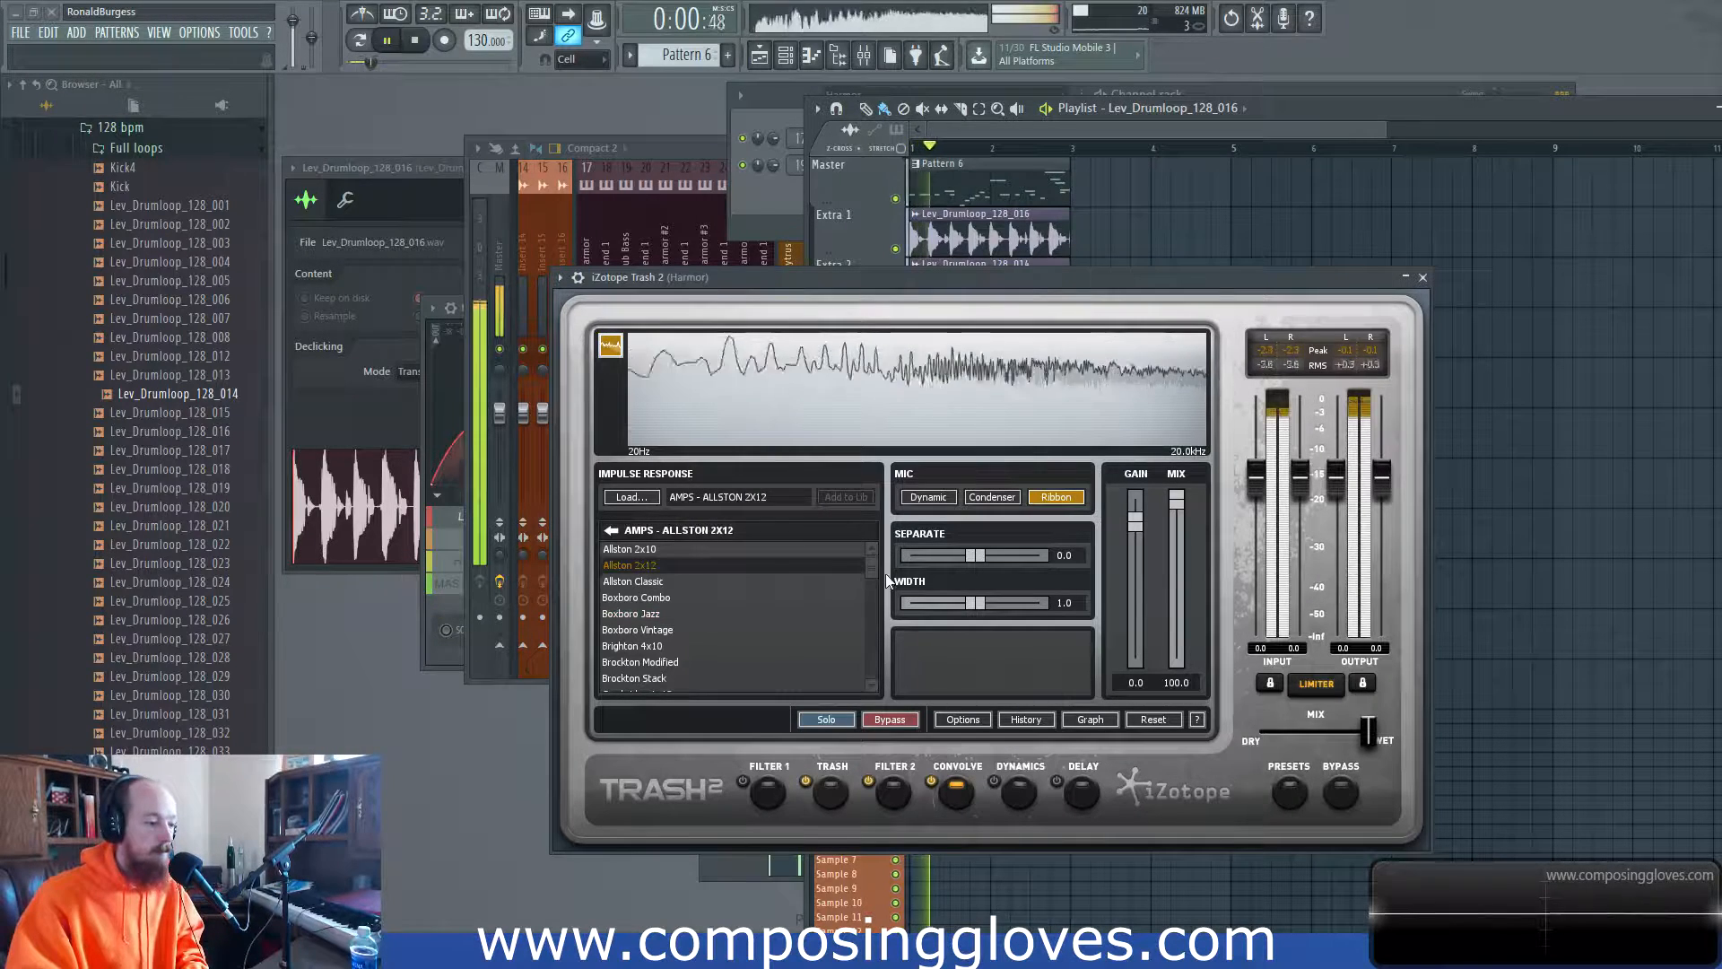
pyautogui.click(931, 495)
pyautogui.click(992, 495)
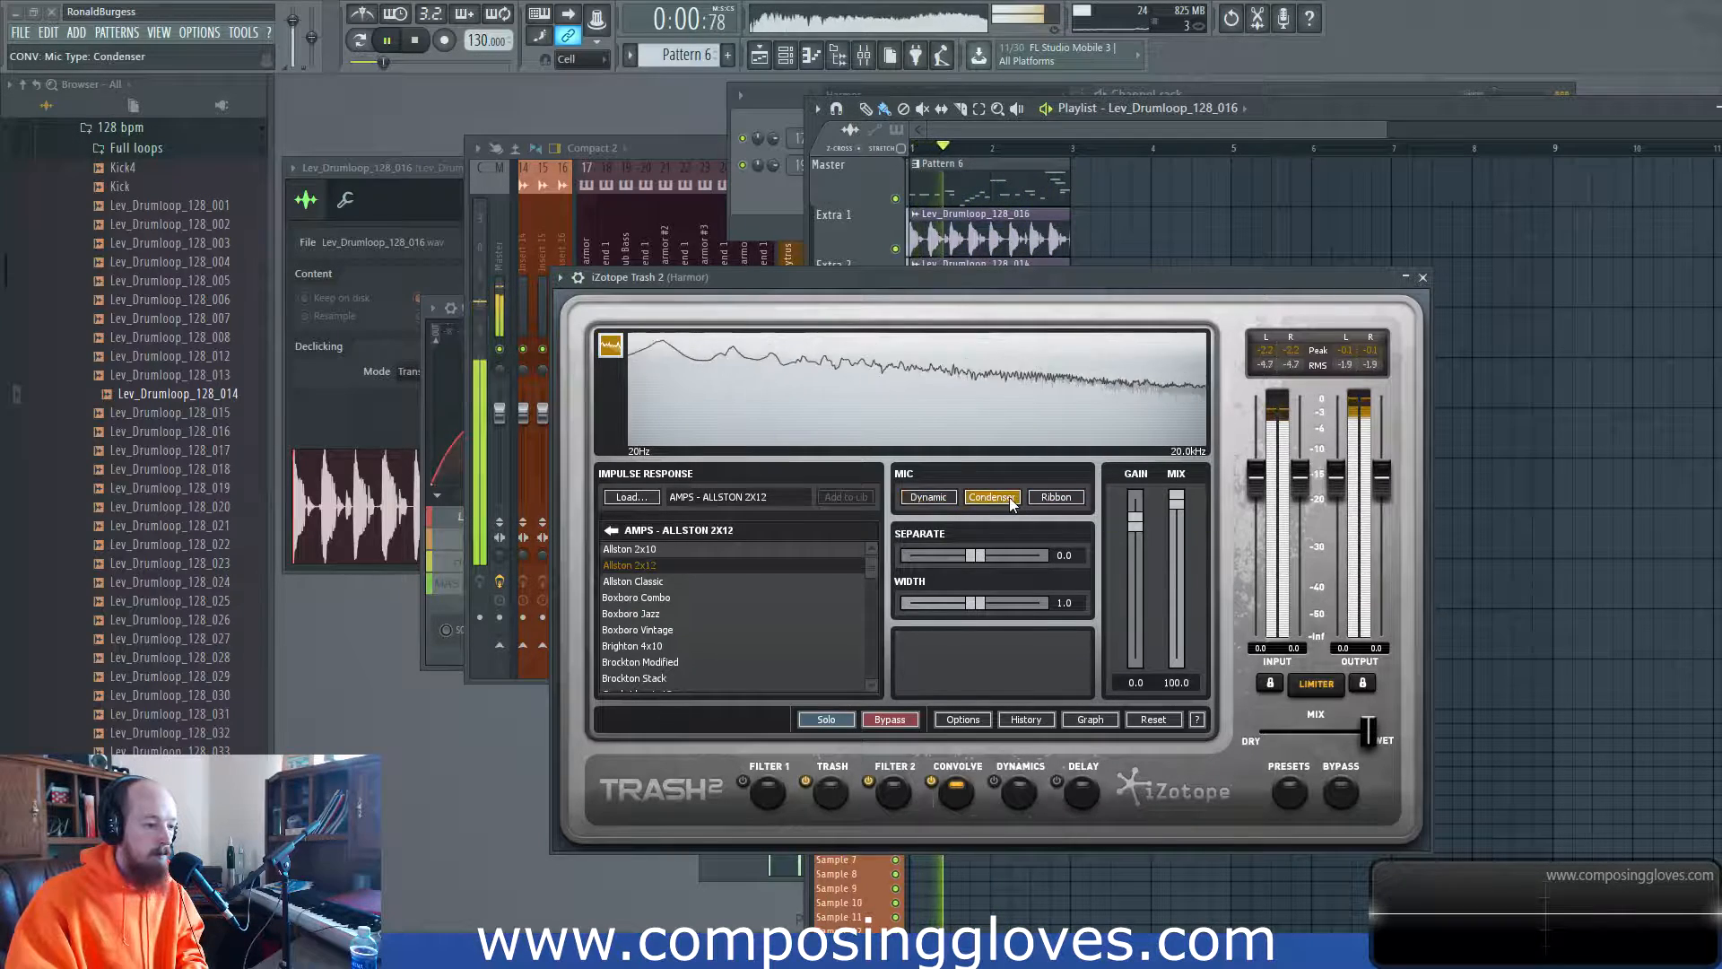
pyautogui.press('space')
pyautogui.click(929, 496)
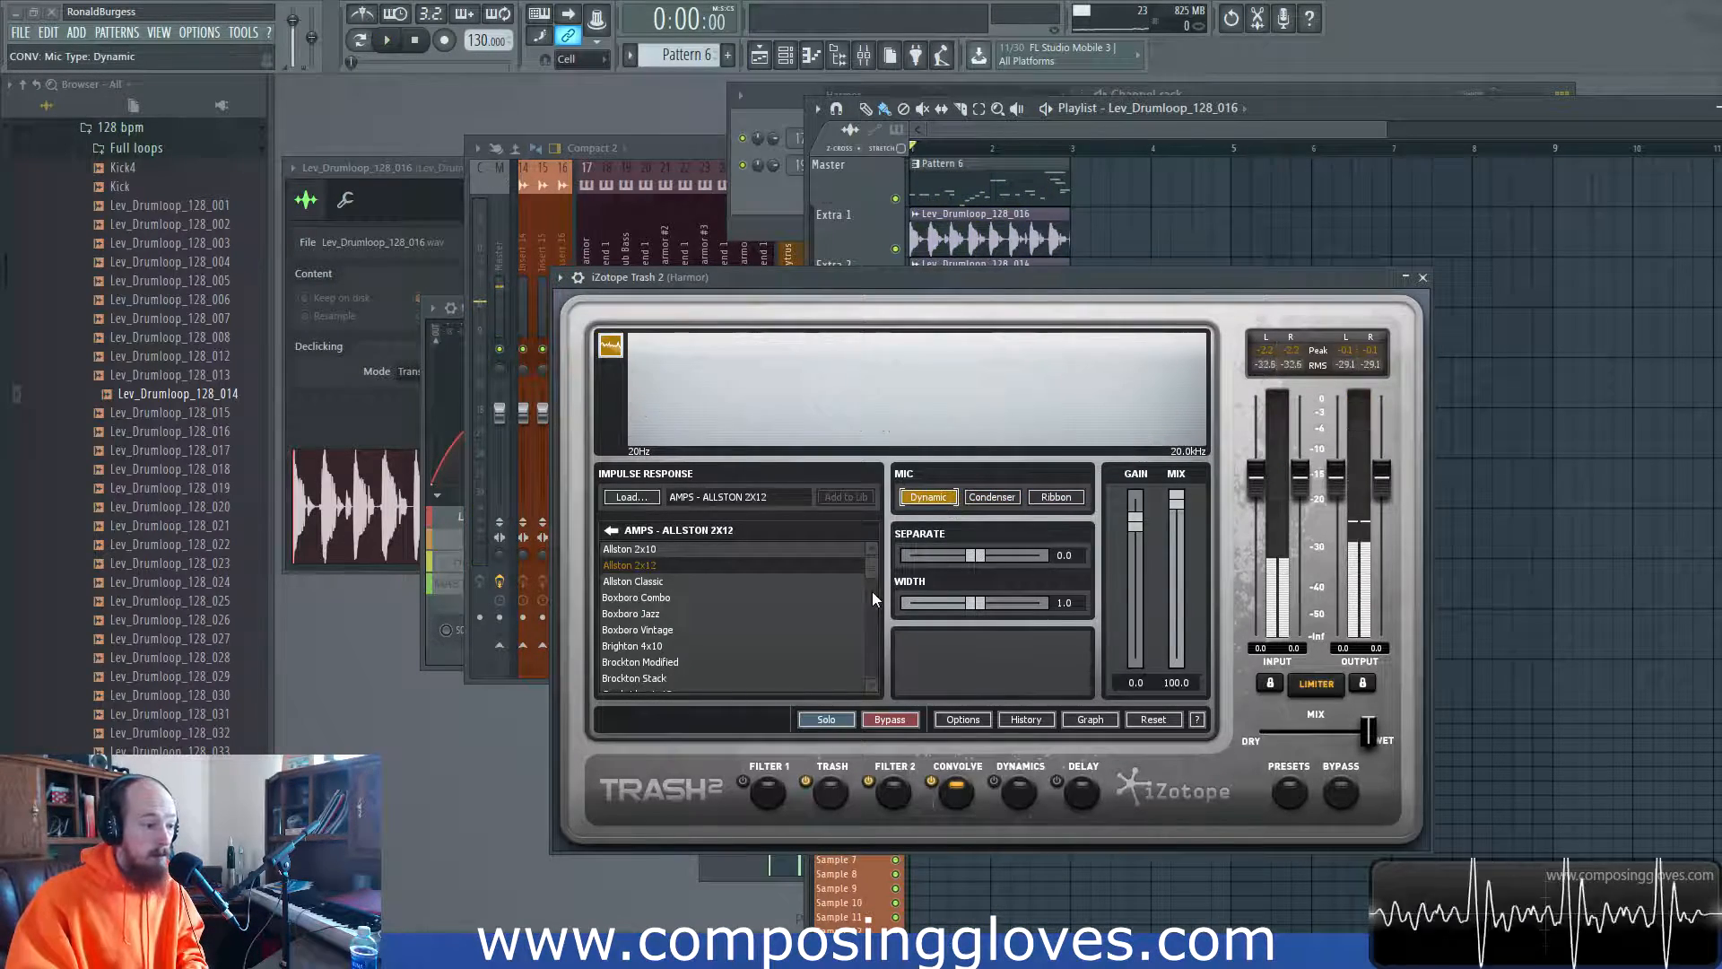
# Step: Look further down the amp impulse list, and examine the module order in the signal flow graph before closing it
pyautogui.moveTo(873, 576); pyautogui.dragTo(874, 594)
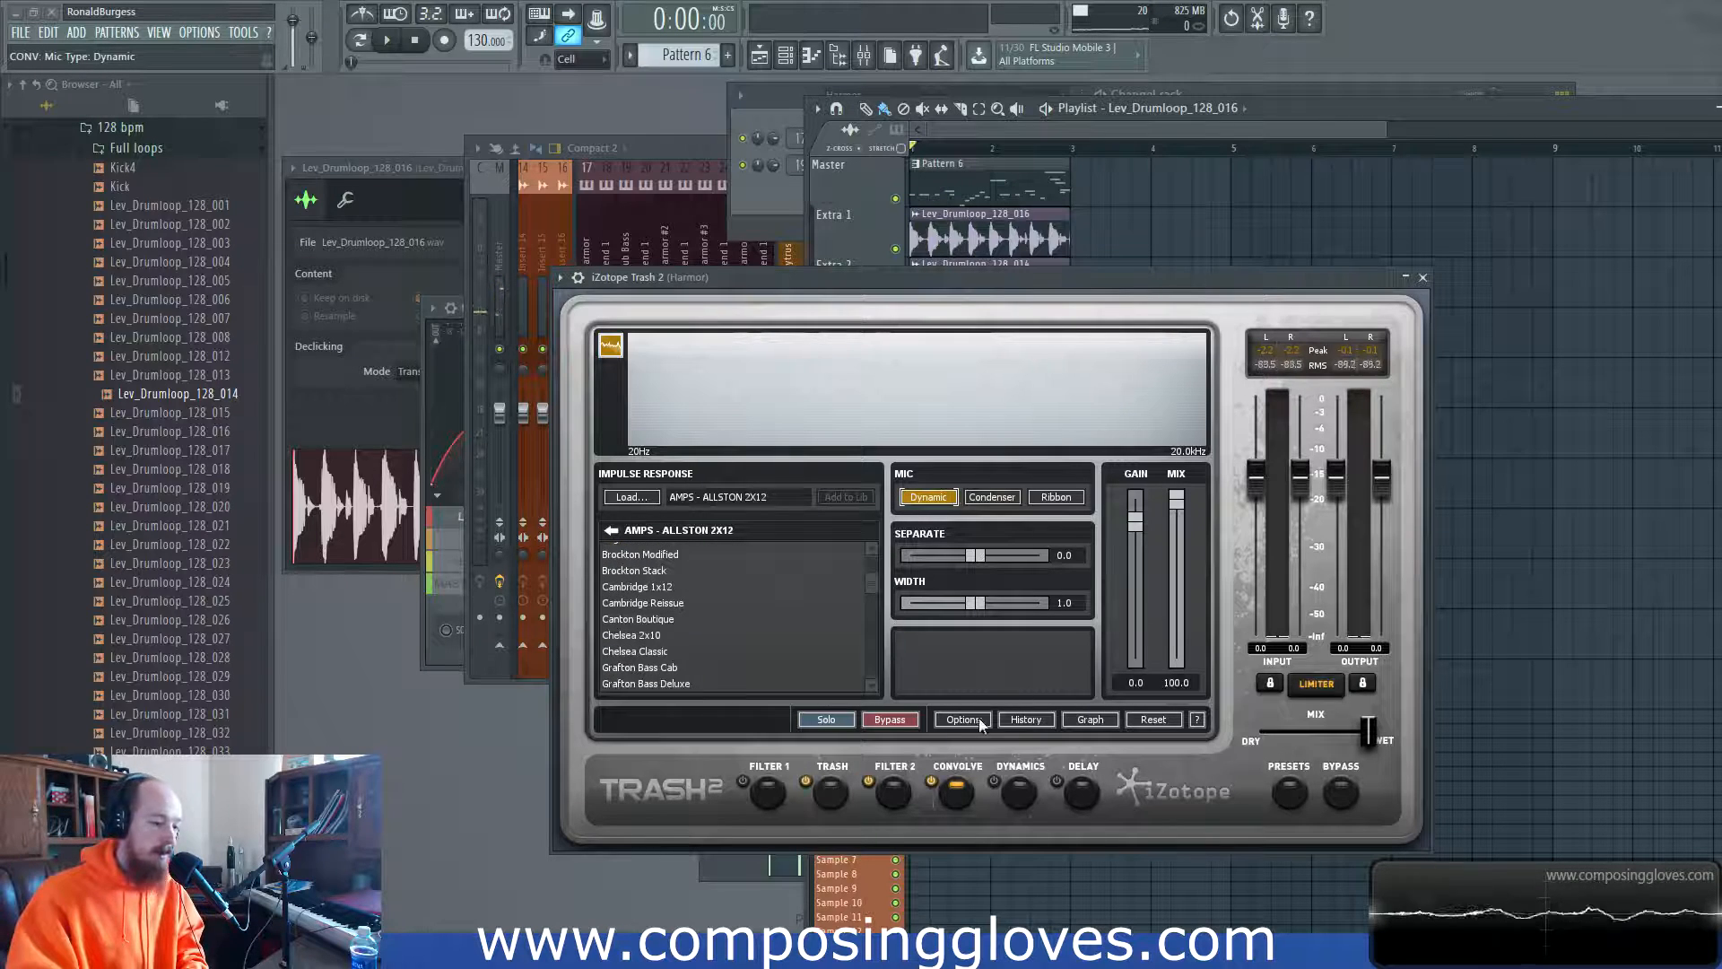
pyautogui.click(1090, 719)
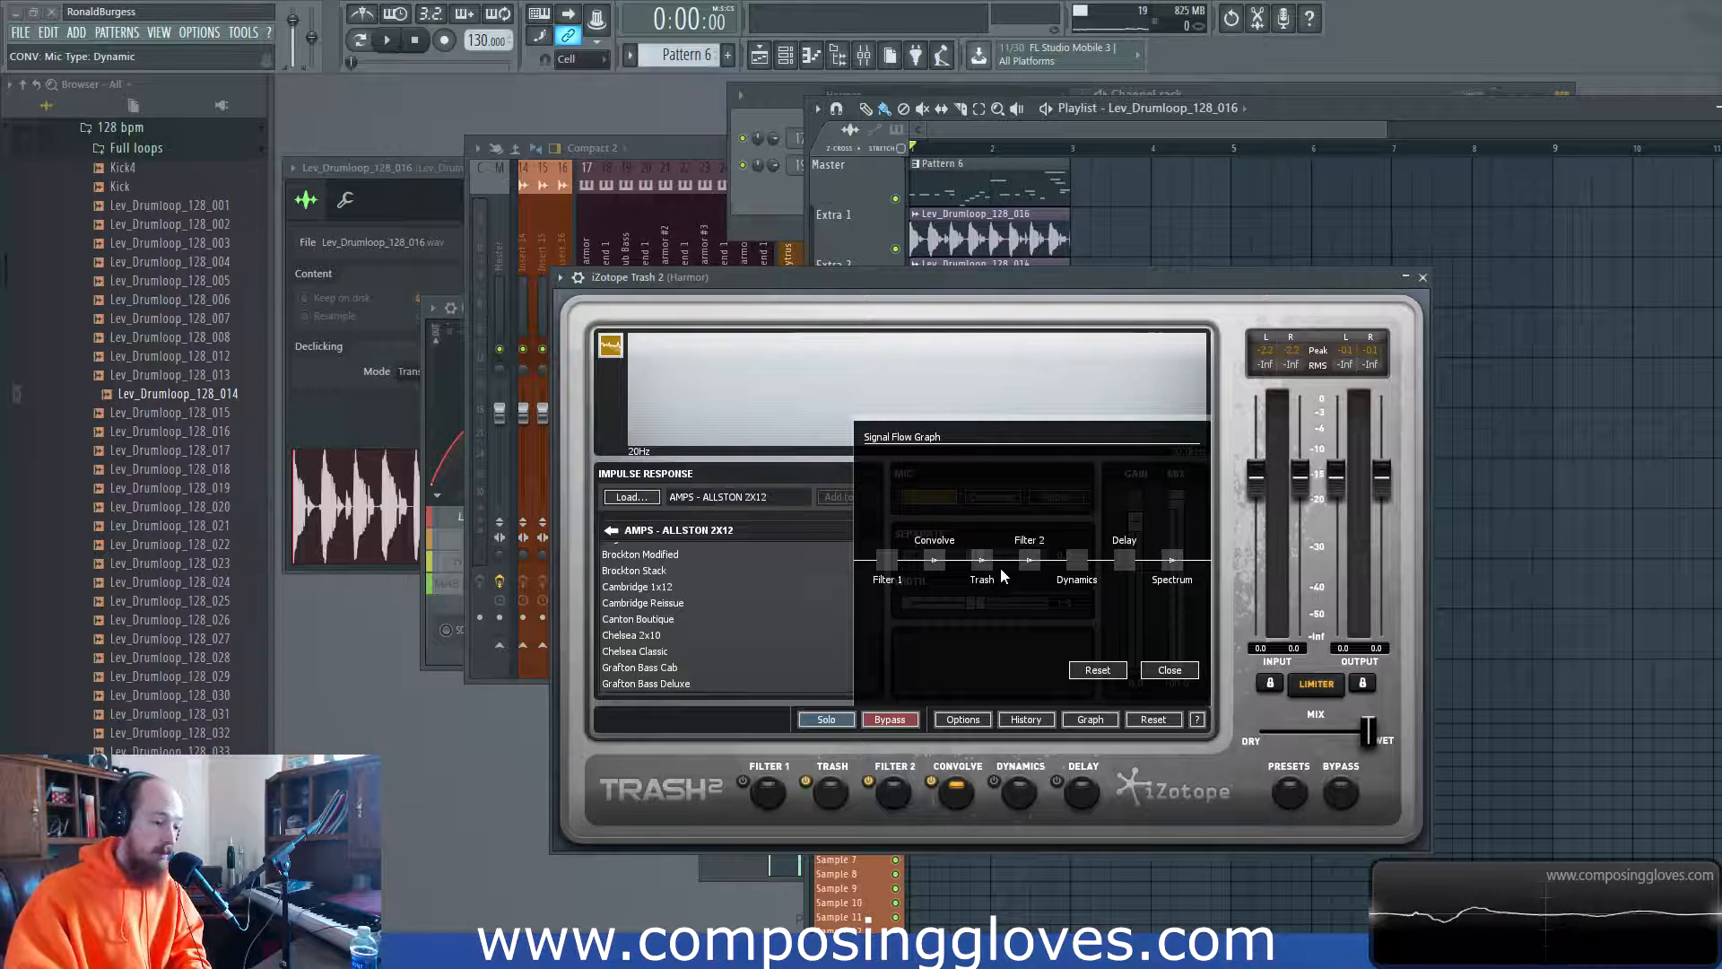
pyautogui.click(1168, 668)
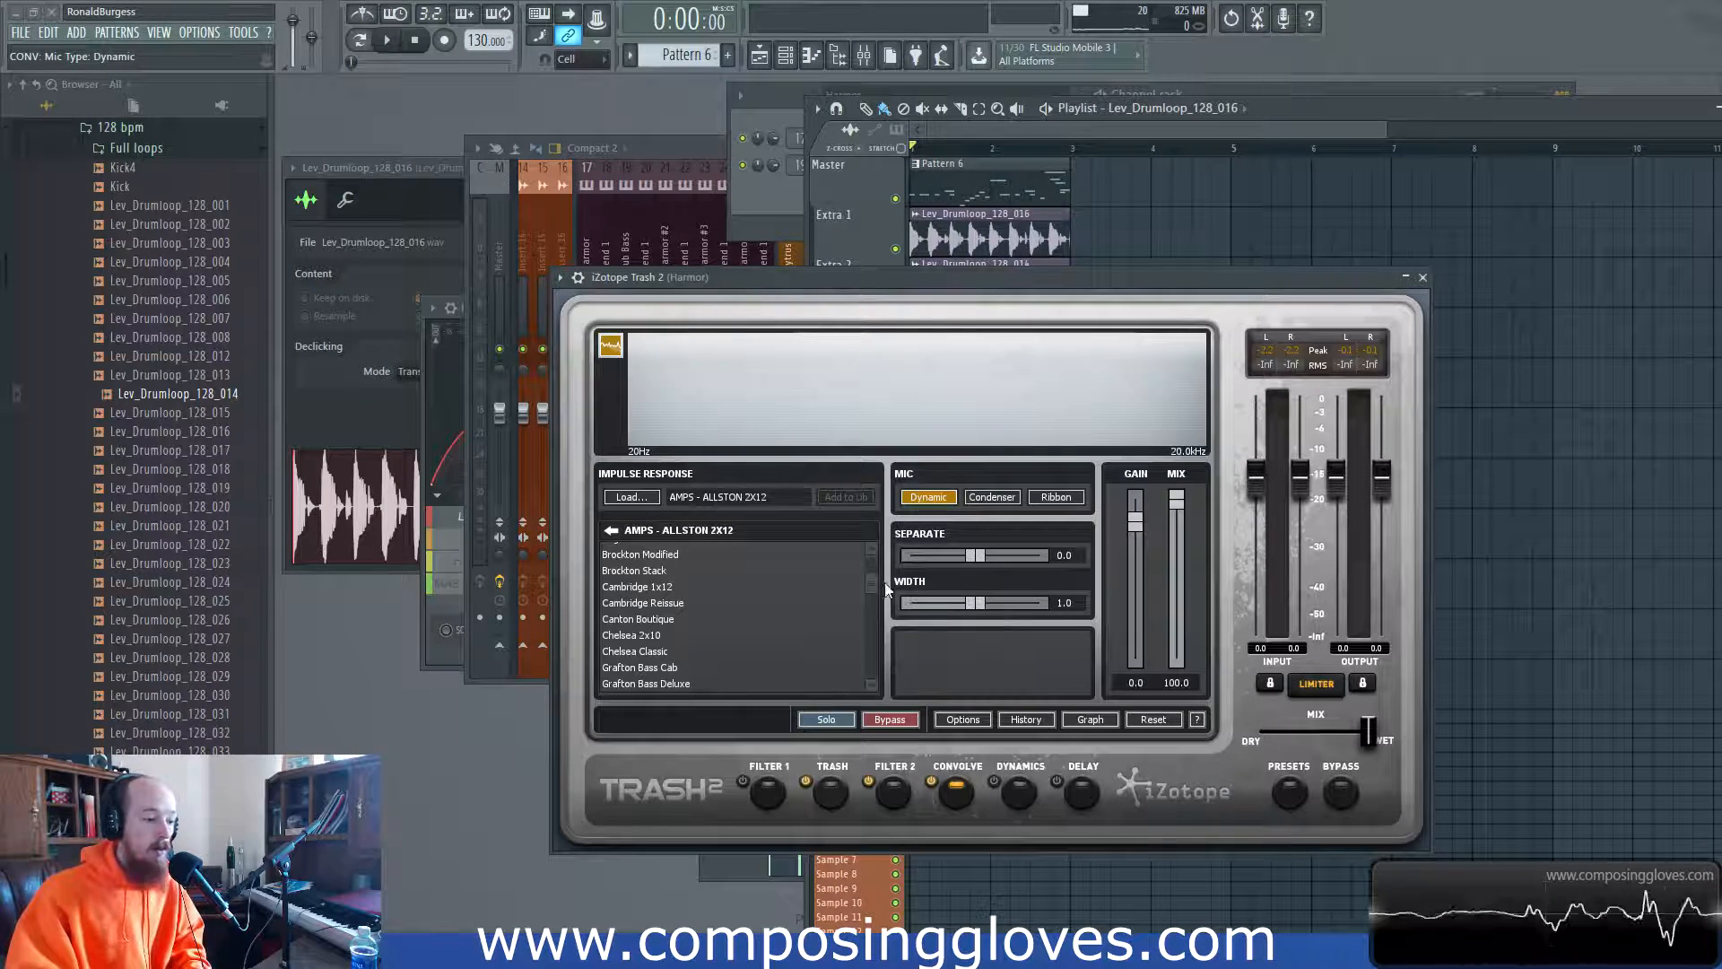
# Step: Load the Leicester Combo amp impulse, and play the sound through it before stopping playback
pyautogui.moveTo(876, 591); pyautogui.dragTo(873, 611)
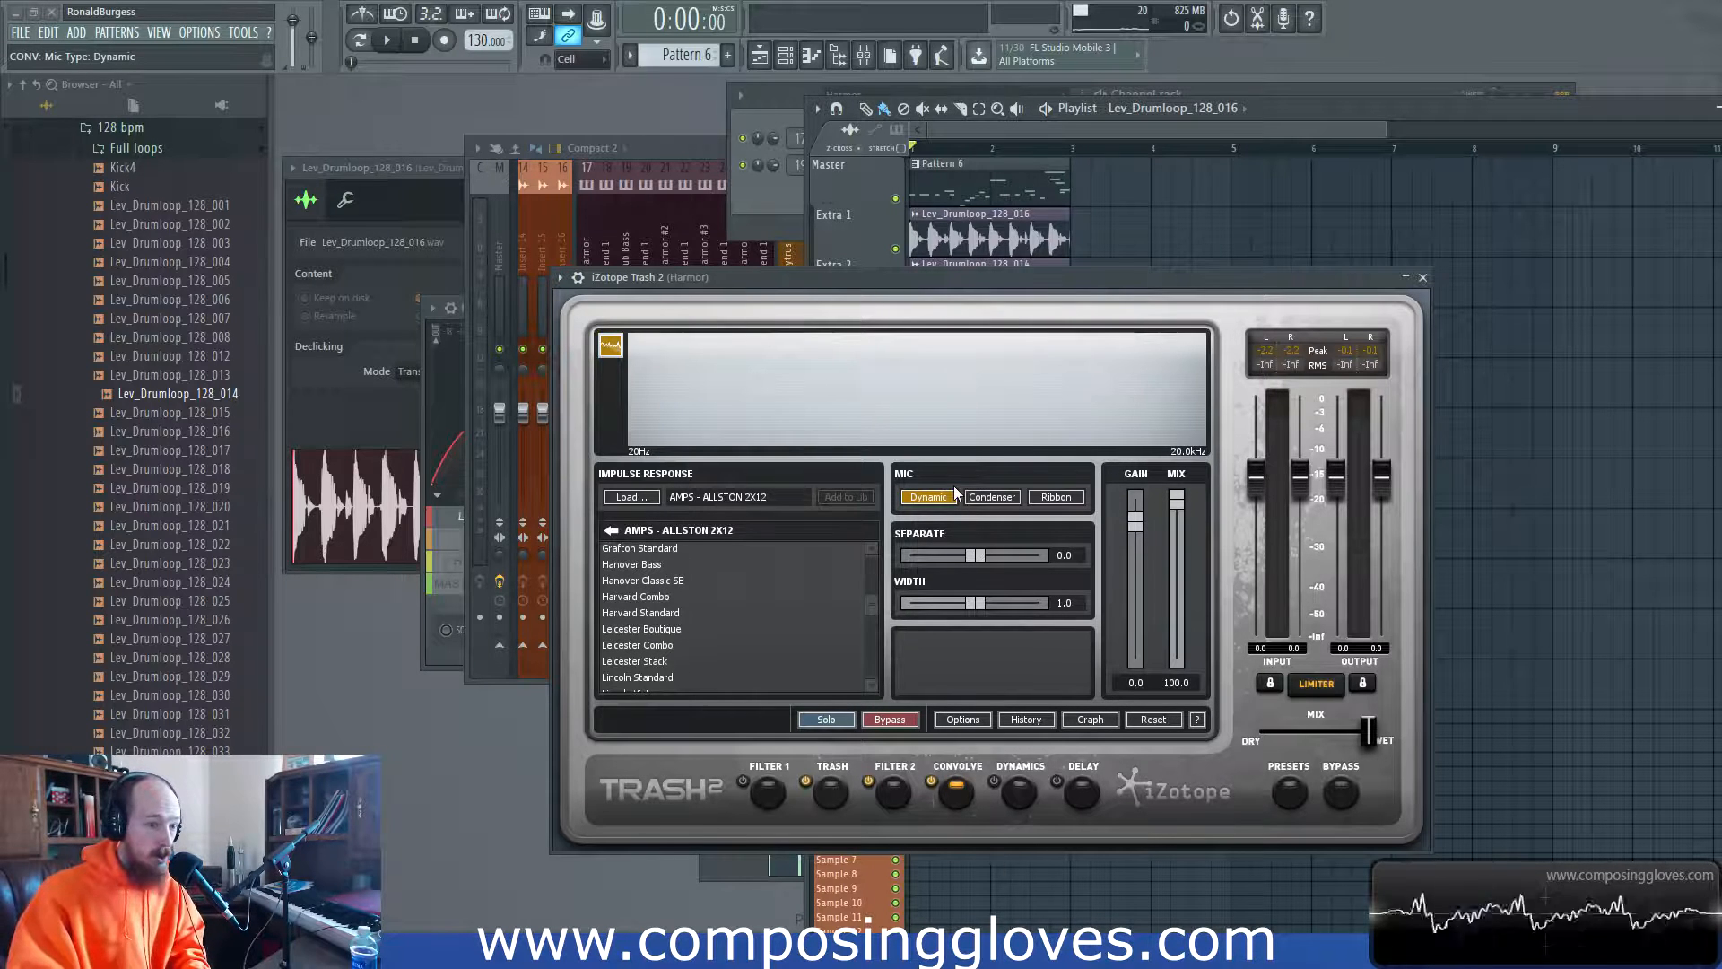
pyautogui.click(676, 648)
pyautogui.press('space')
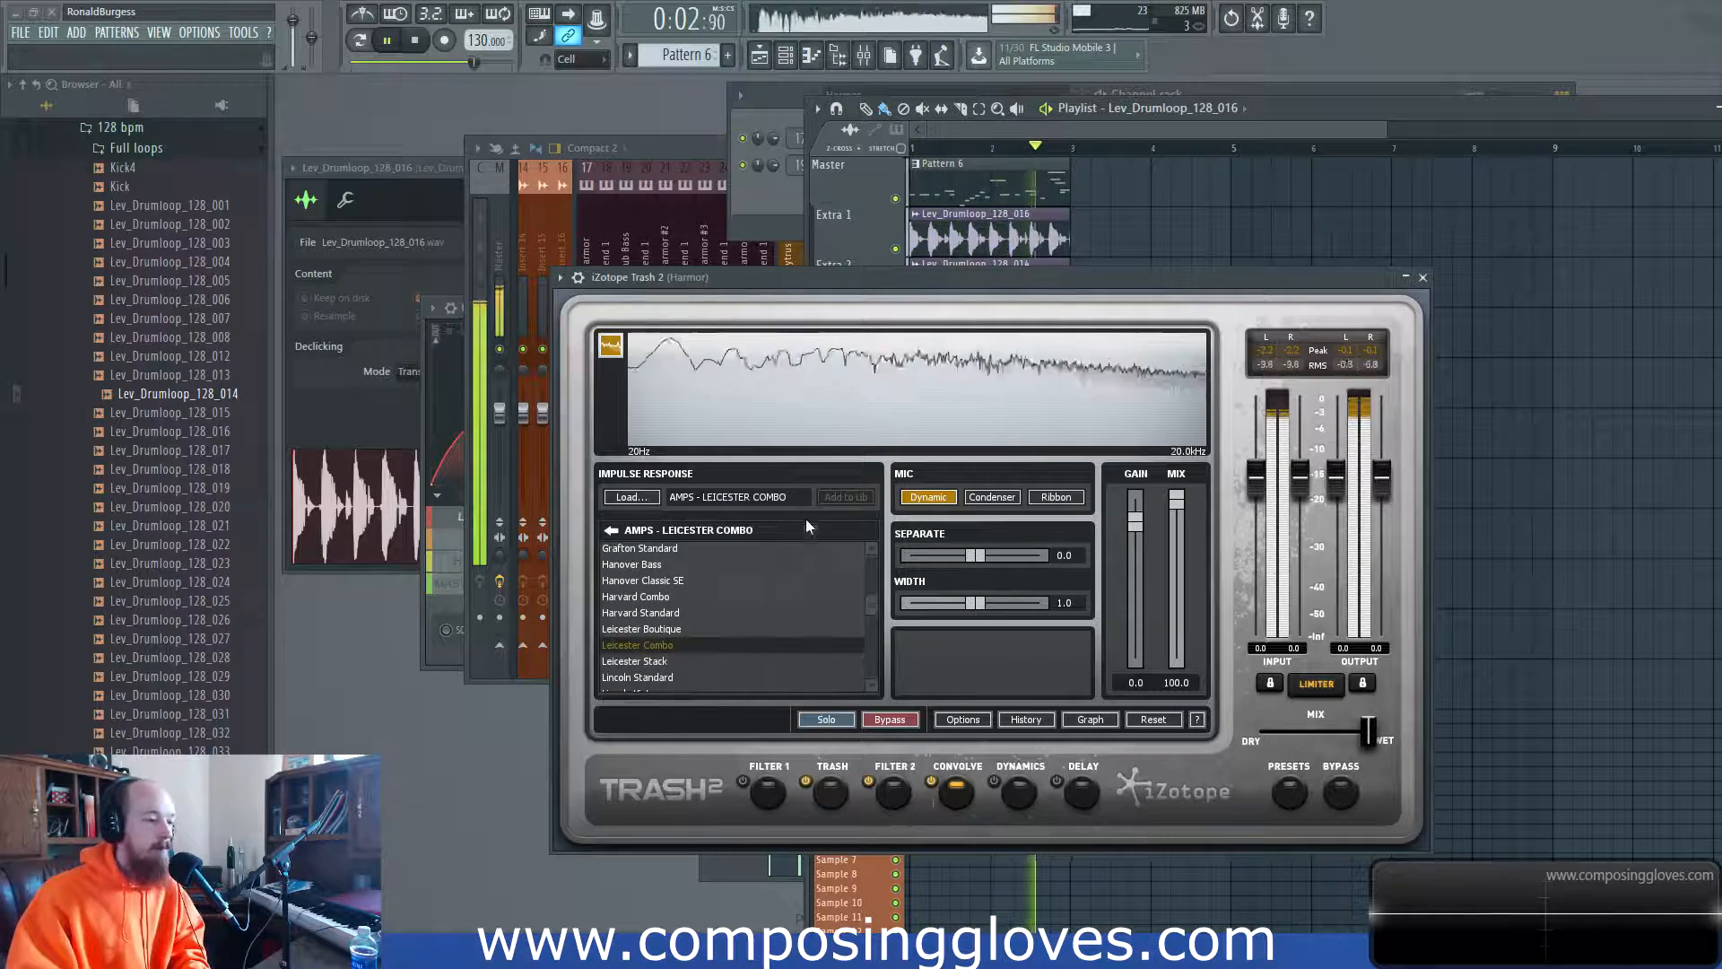
pyautogui.press('space')
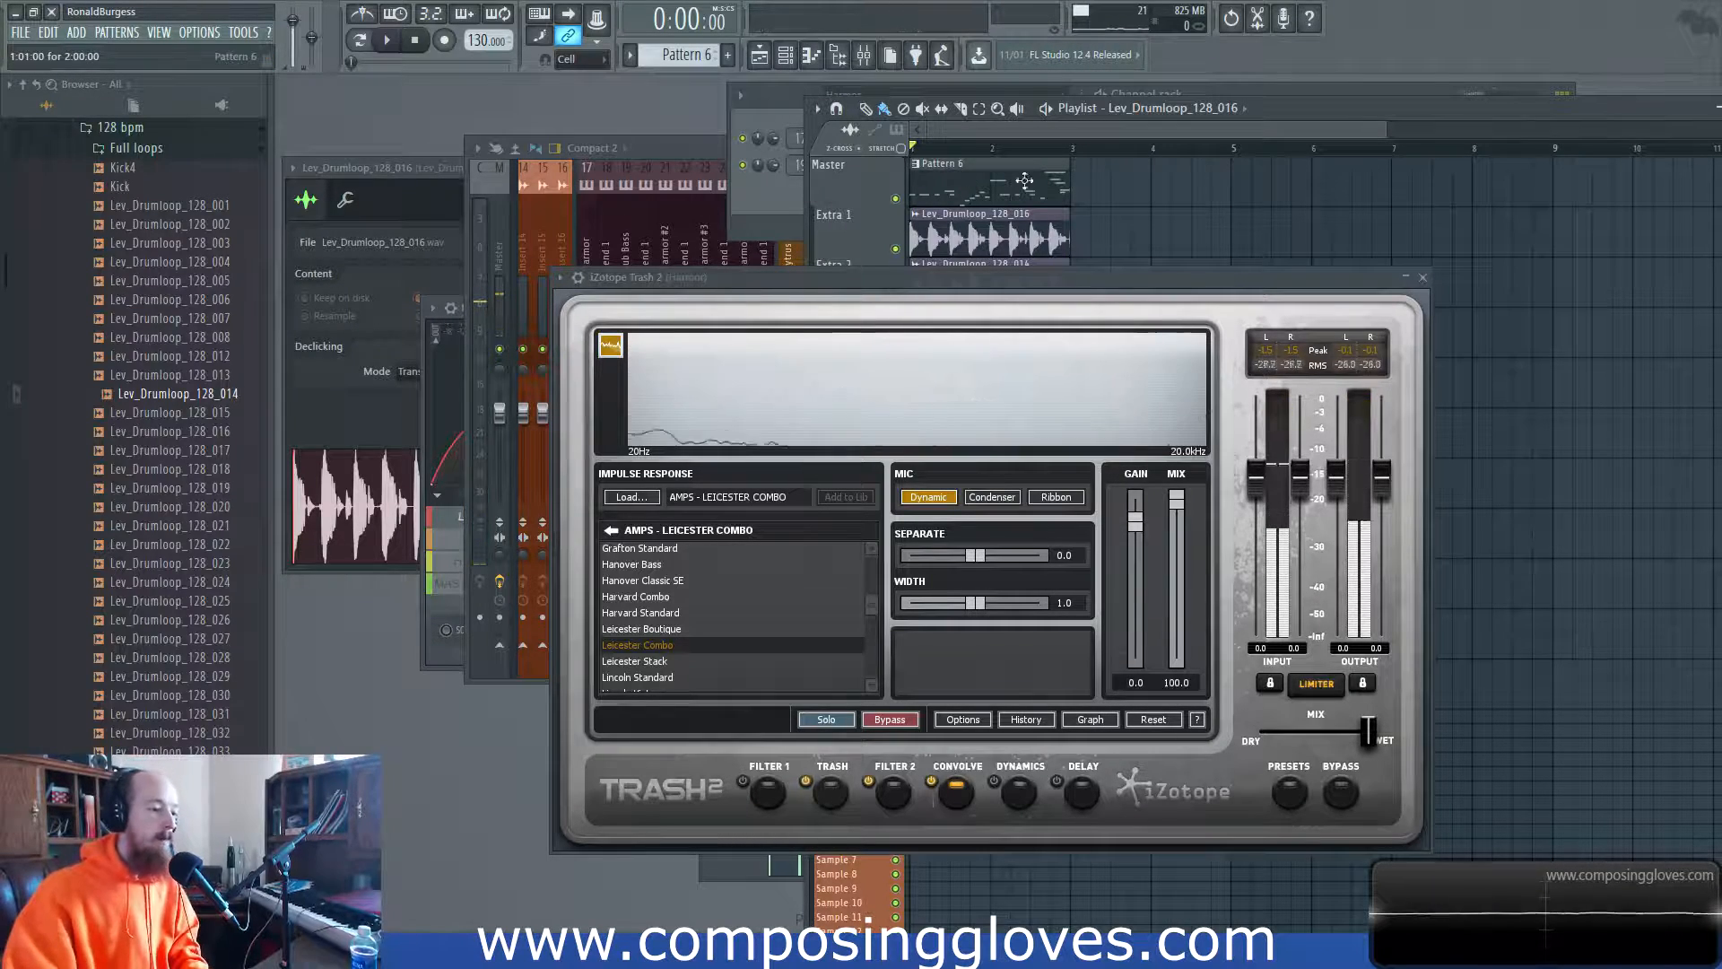
# Step: Bring the channel rack forward, reposition it just above the Trash 2 window, and return to the plugin
pyautogui.click(781, 198)
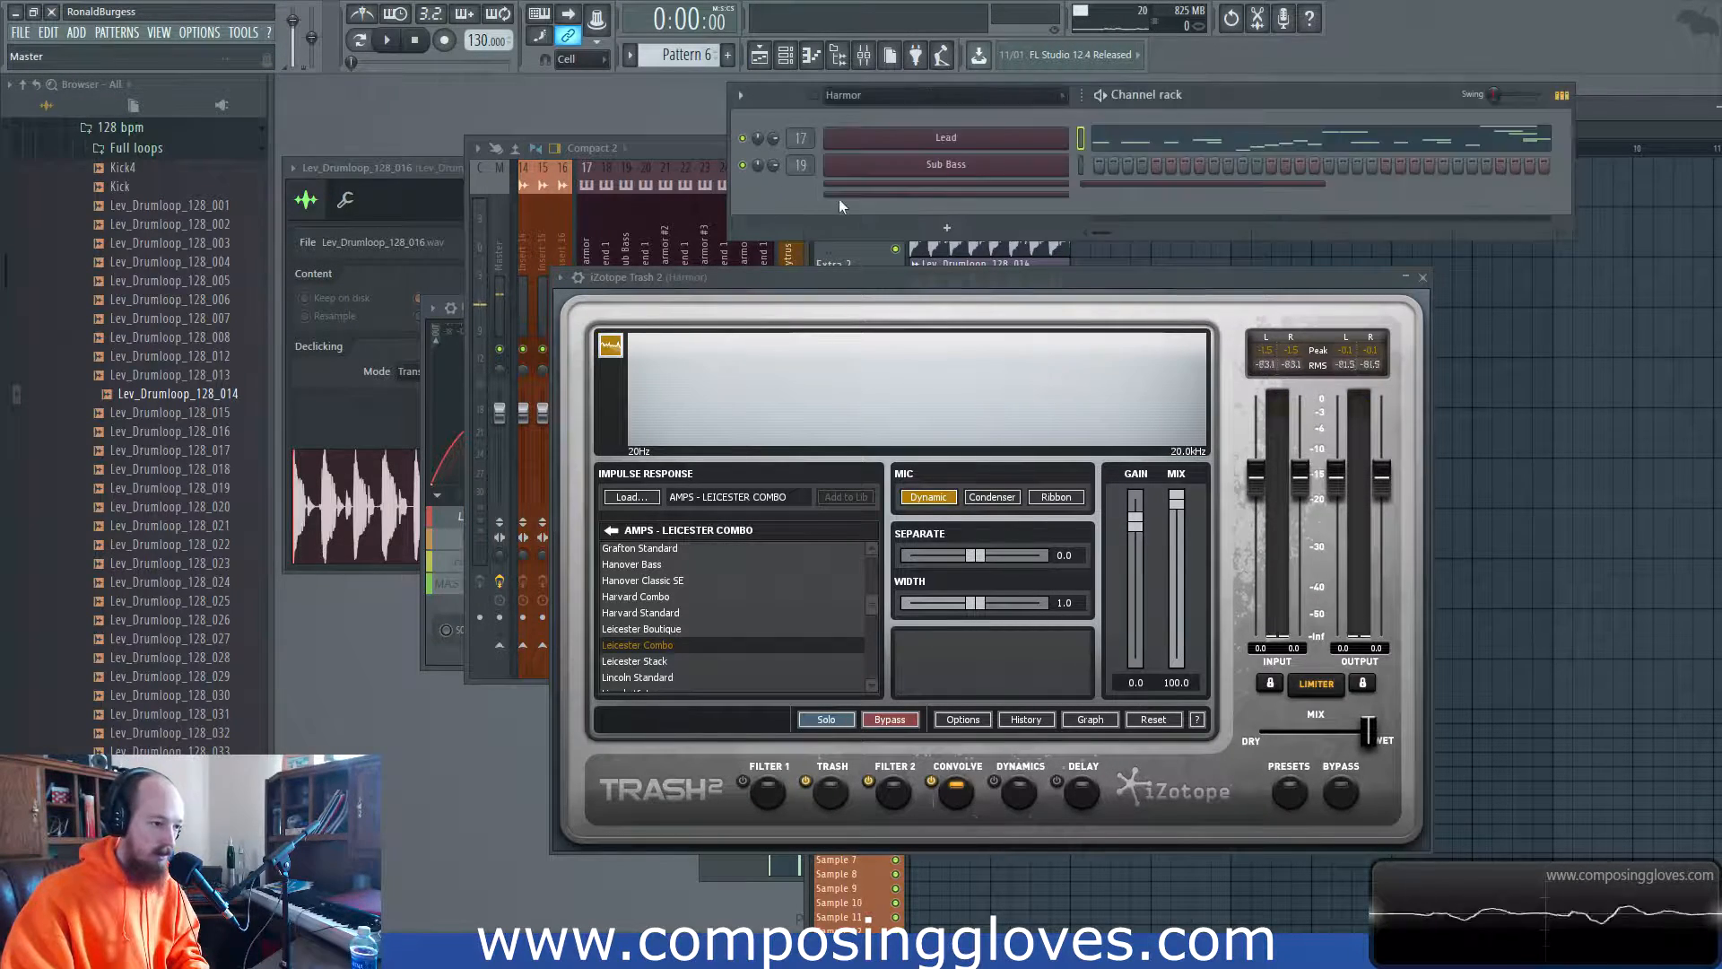
pyautogui.moveTo(1296, 83); pyautogui.dragTo(1116, 131)
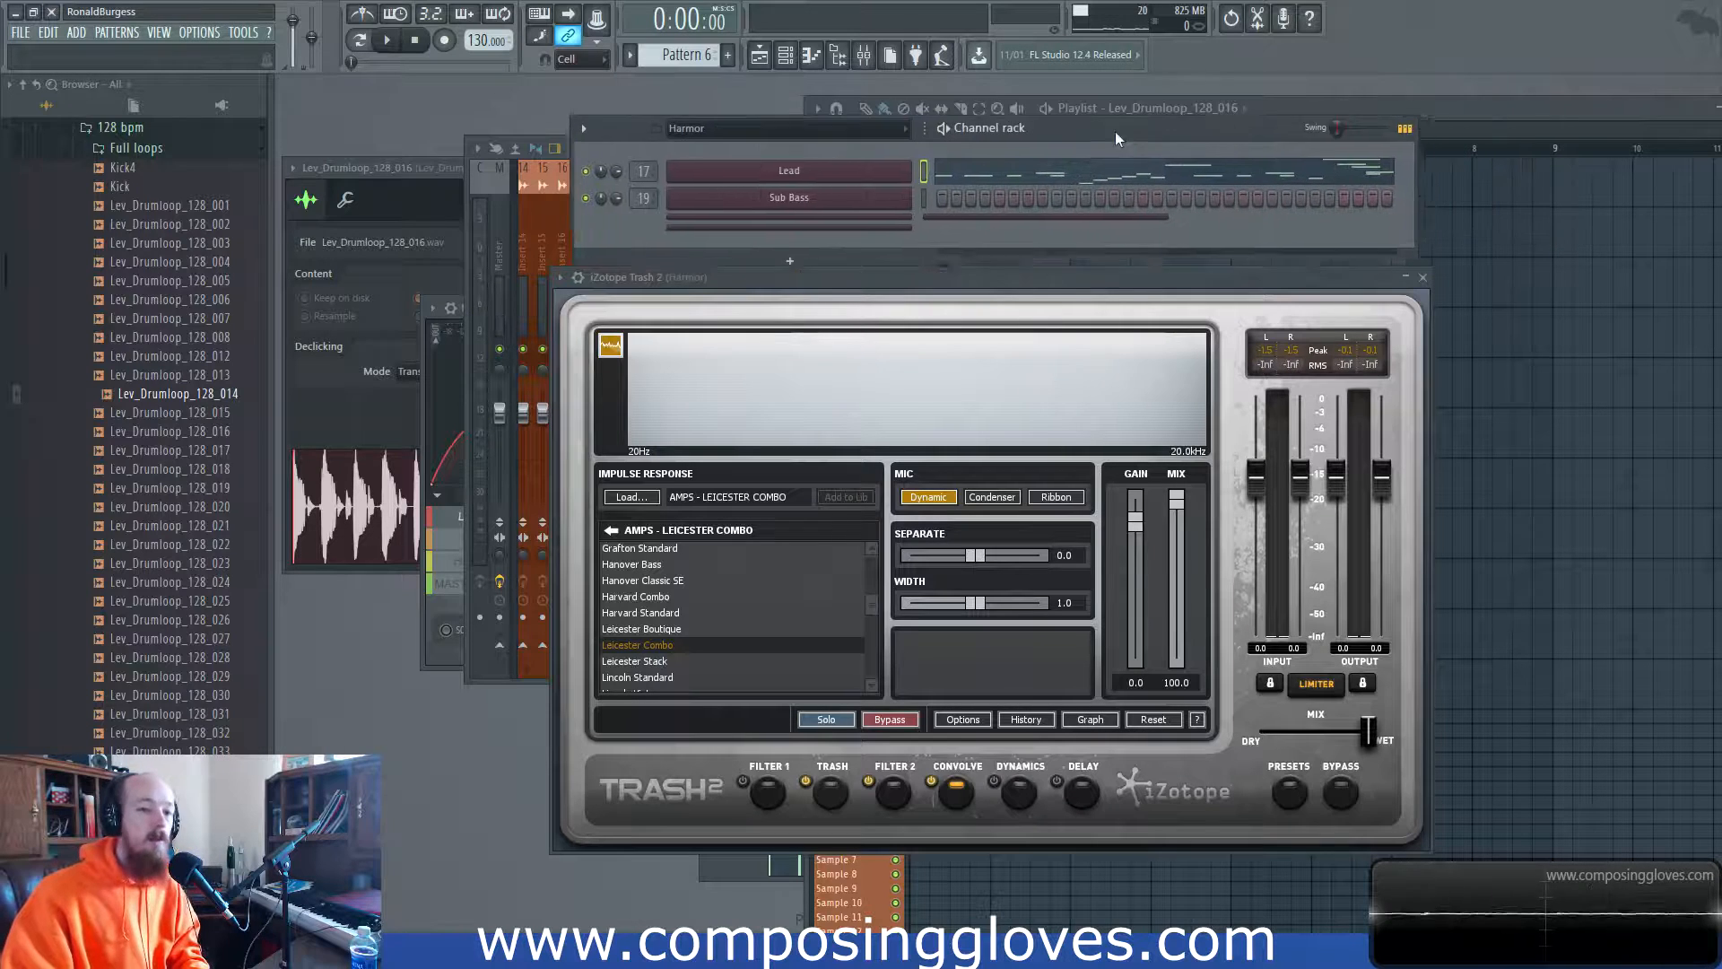
pyautogui.click(1310, 109)
pyautogui.click(1386, 305)
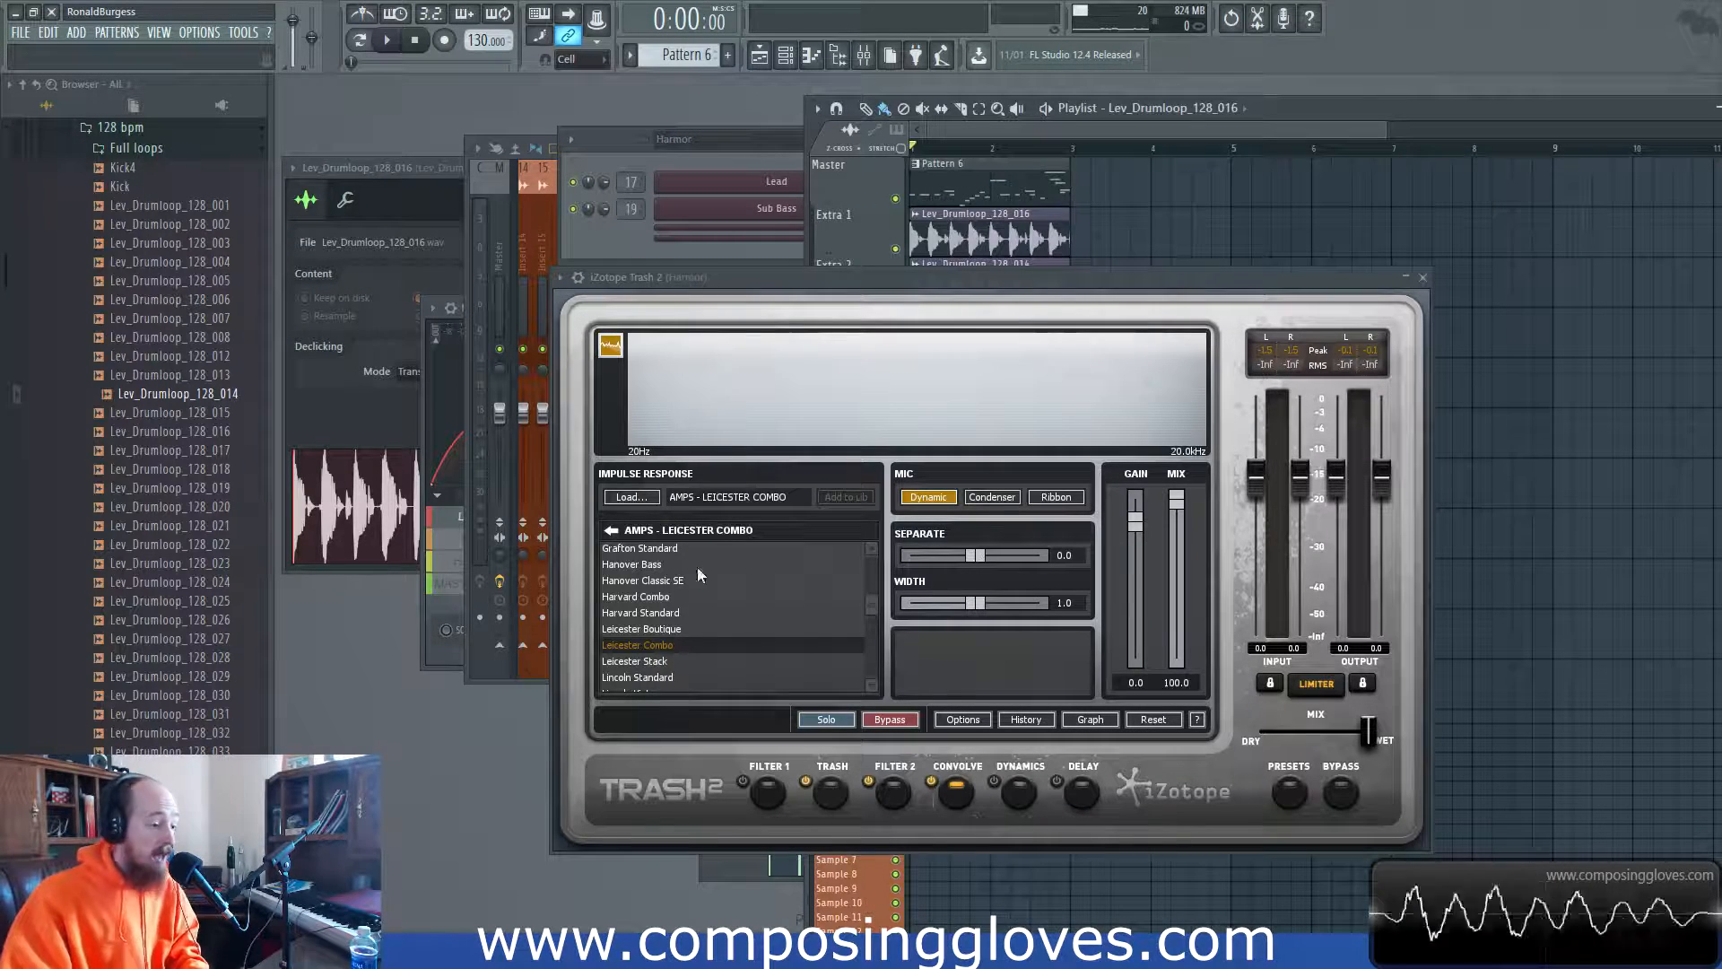